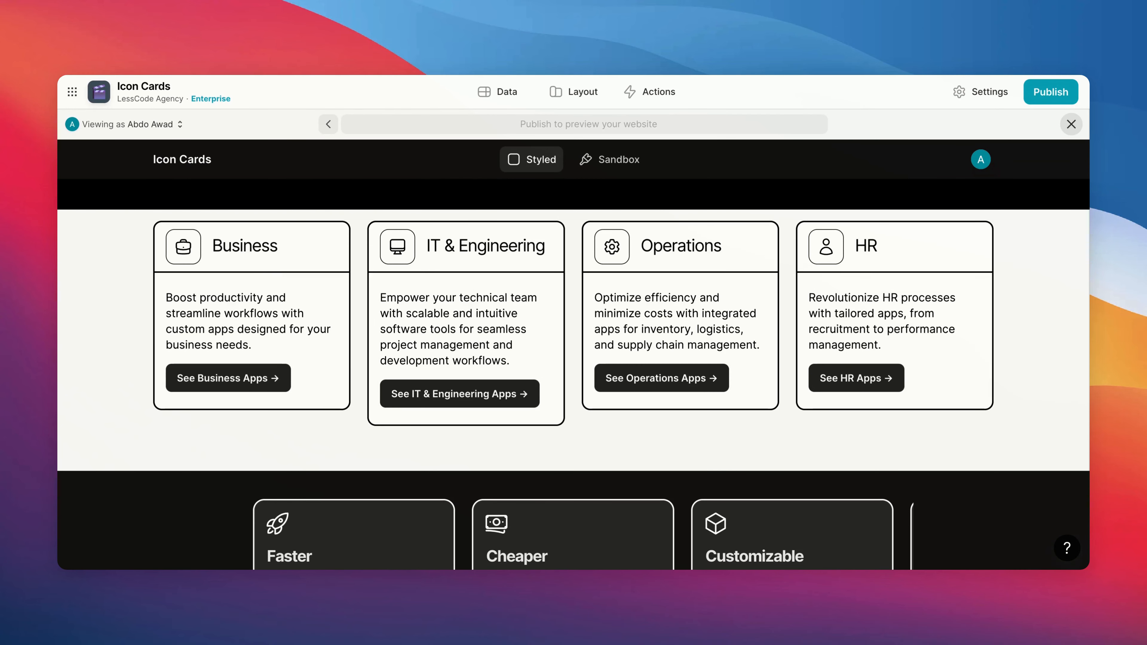
Look over the styled card examples, the Sandbox page's cards, and the Title component in its custom collection.
scroll(722, 276, down, 5)
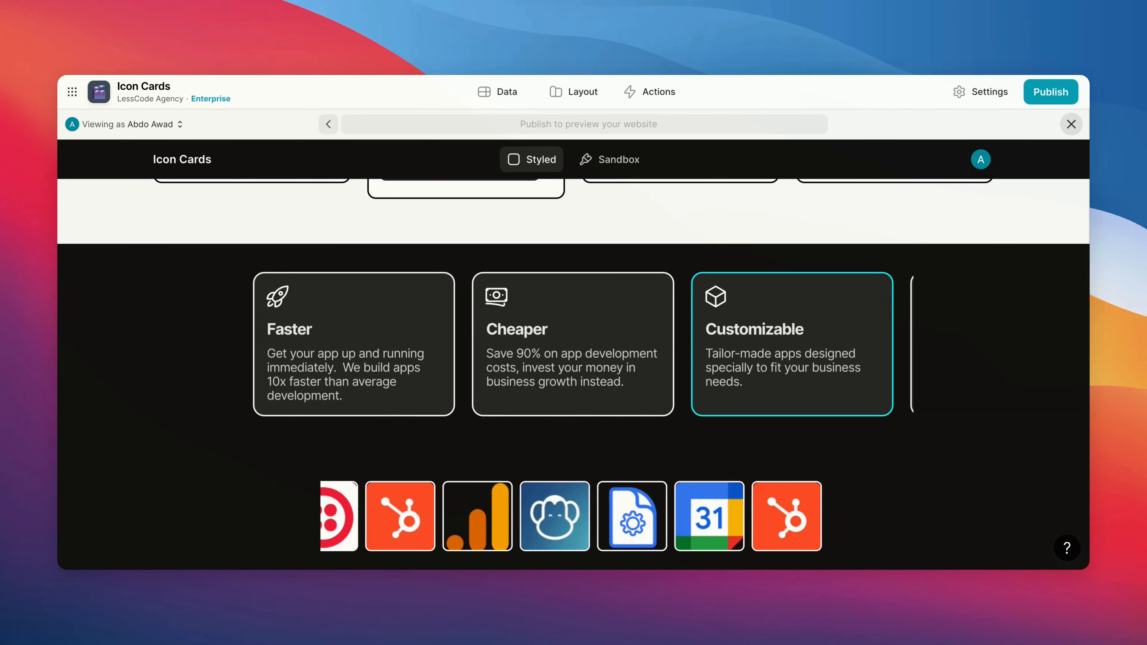
scroll(734, 307, right, 9)
scroll(734, 307, left, 9)
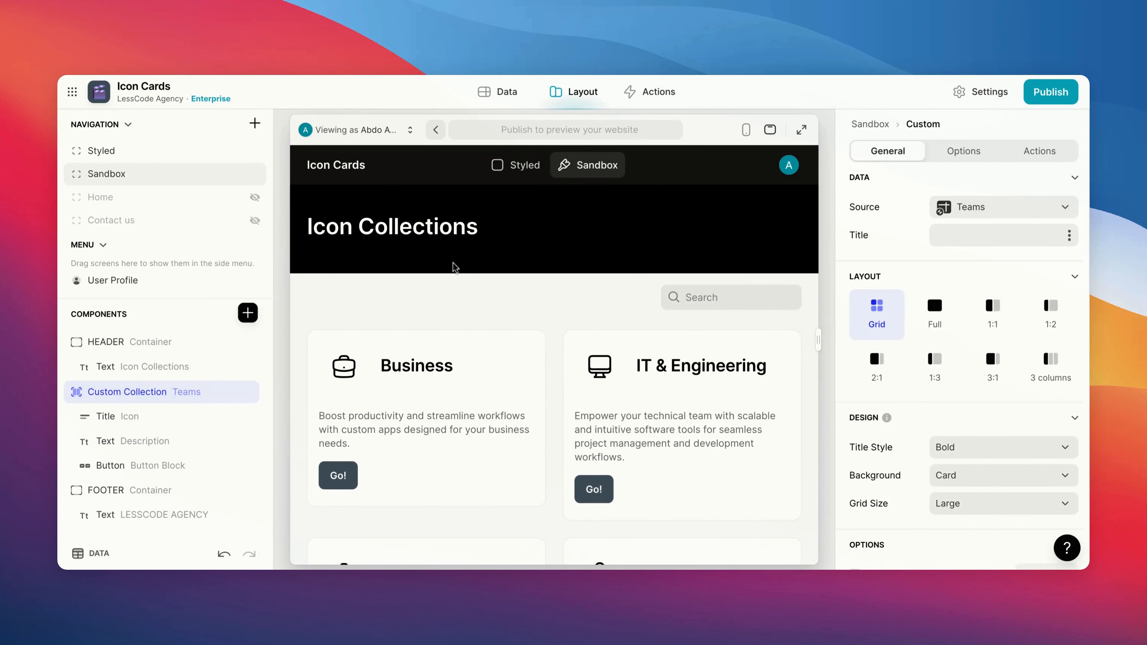
scroll(453, 265, down, 3)
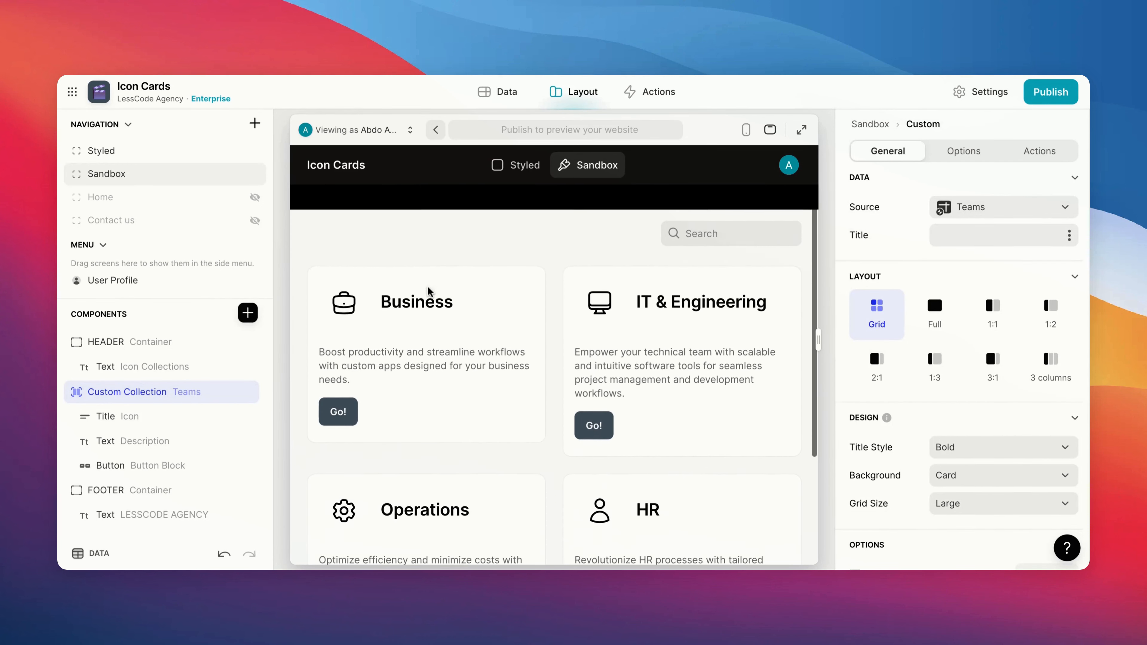
double_click(123, 392)
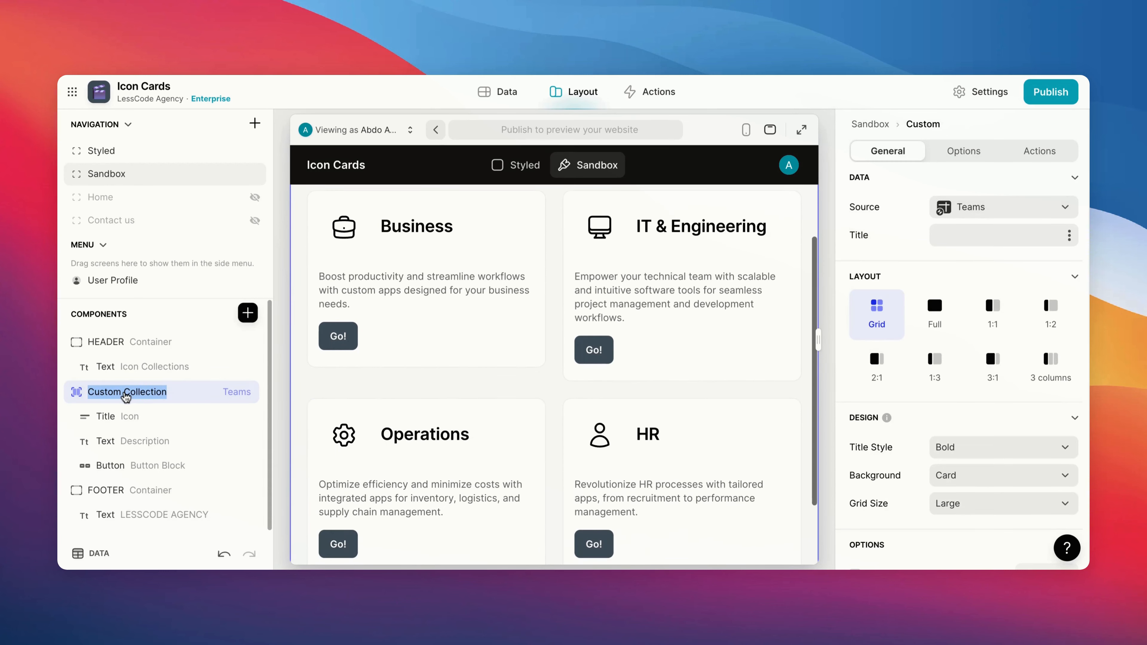
click(114, 416)
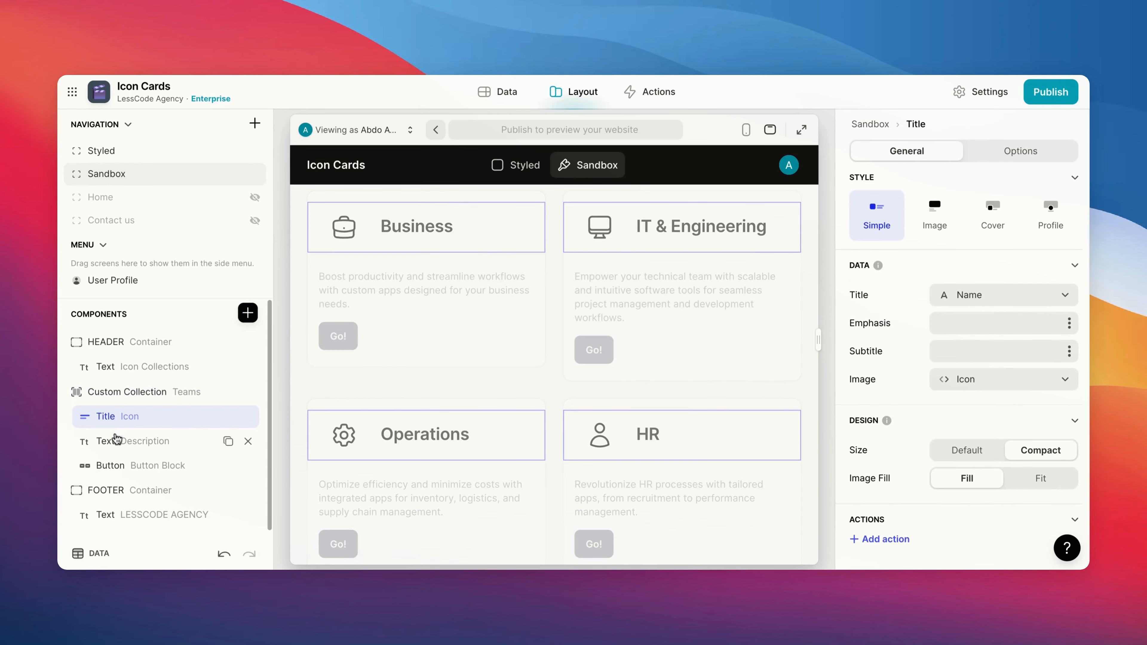
Add a Separator component beneath the Title in the Sandbox custom collection and check the cards in the full-screen preview.
click(247, 313)
text(sep)
click(305, 216)
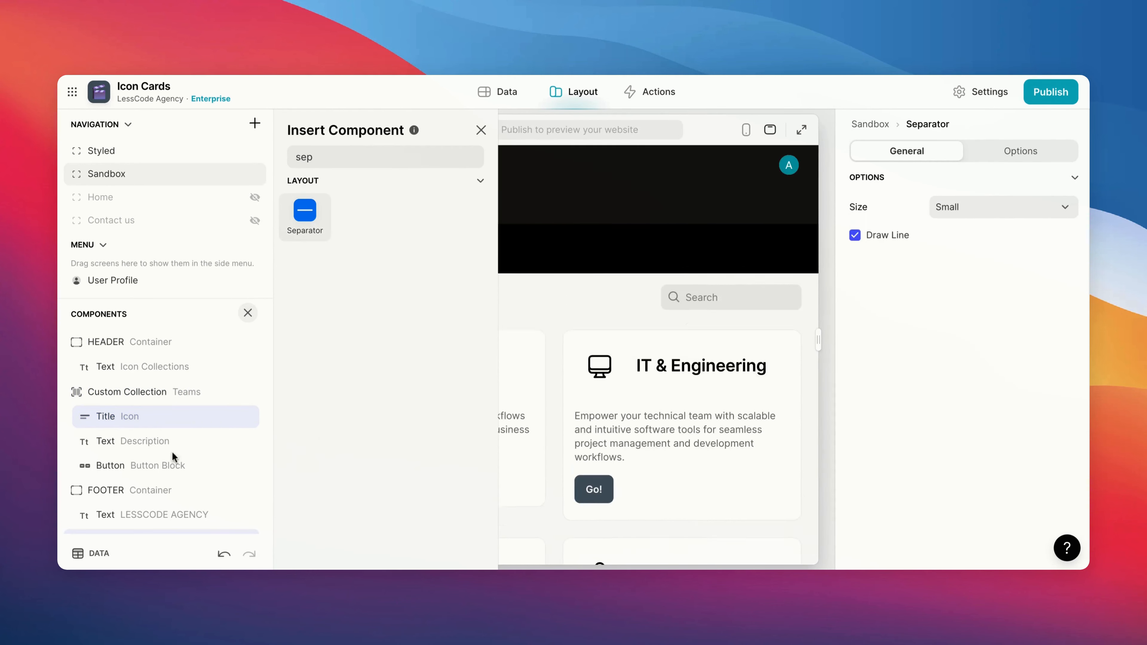
drag(150, 504, 135, 414)
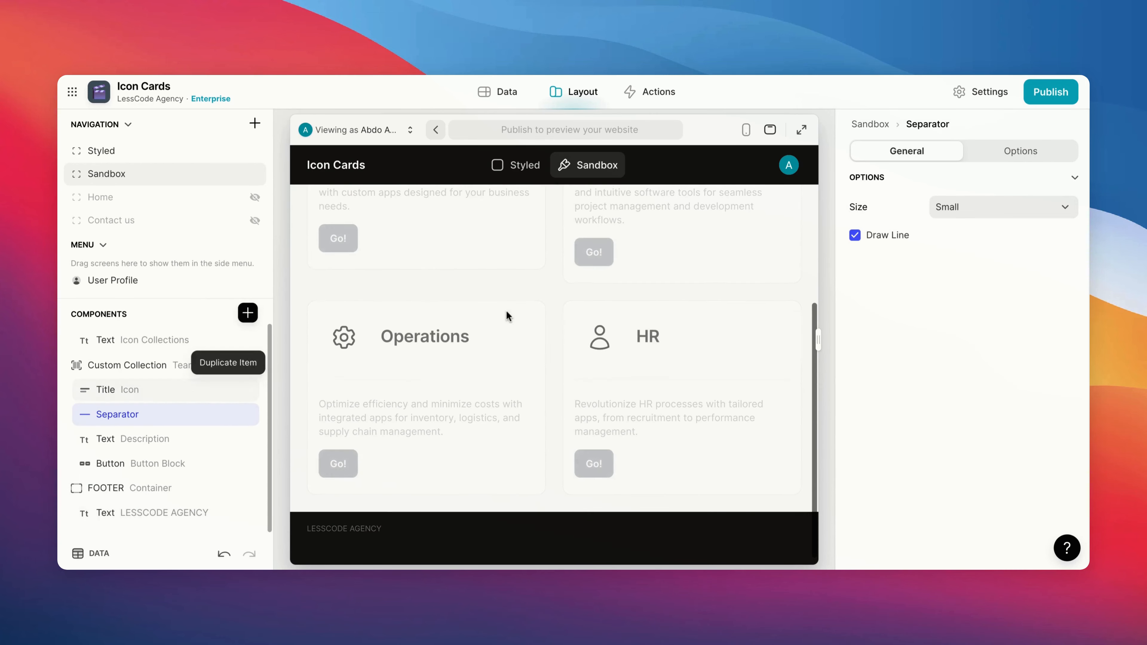
scroll(433, 343, up, 3)
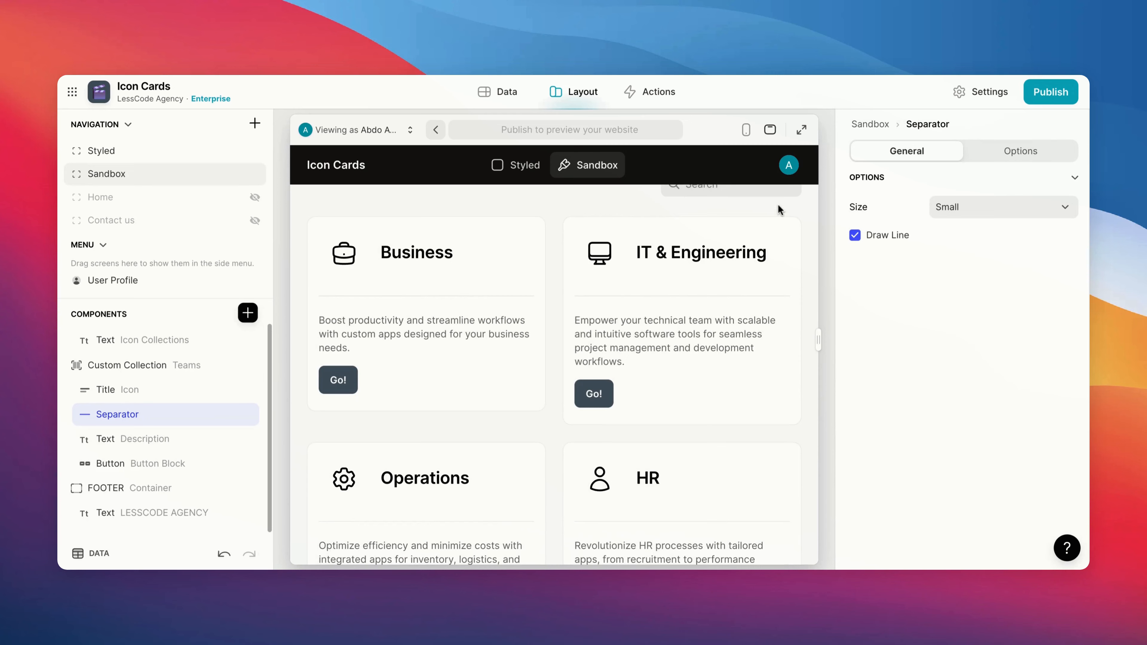
click(801, 130)
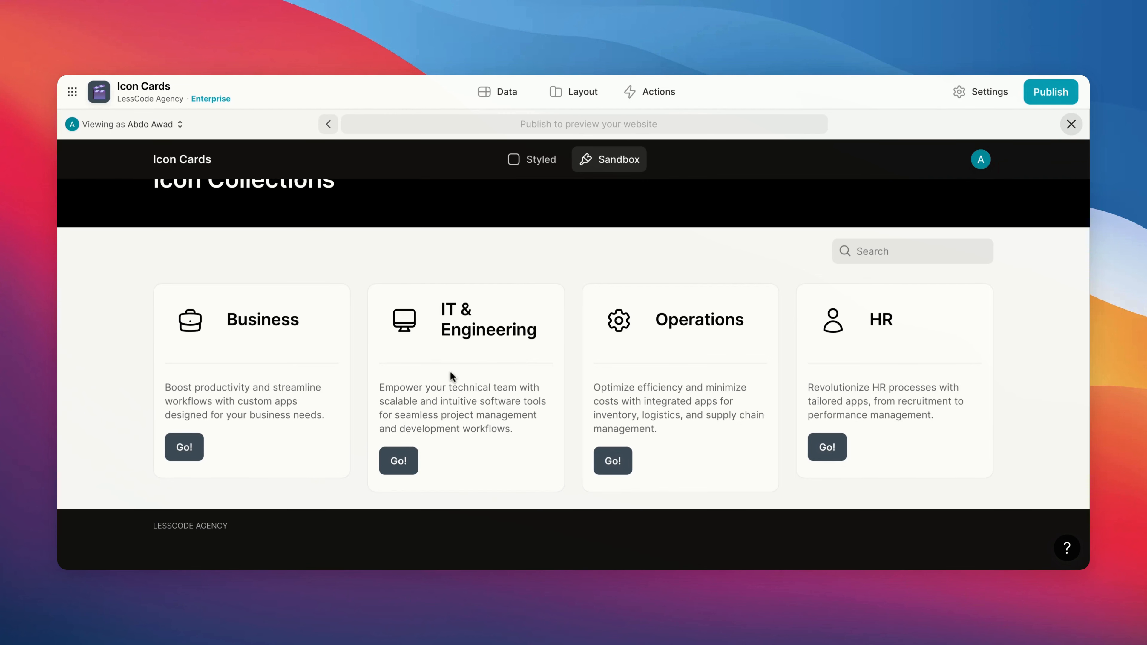
click(575, 92)
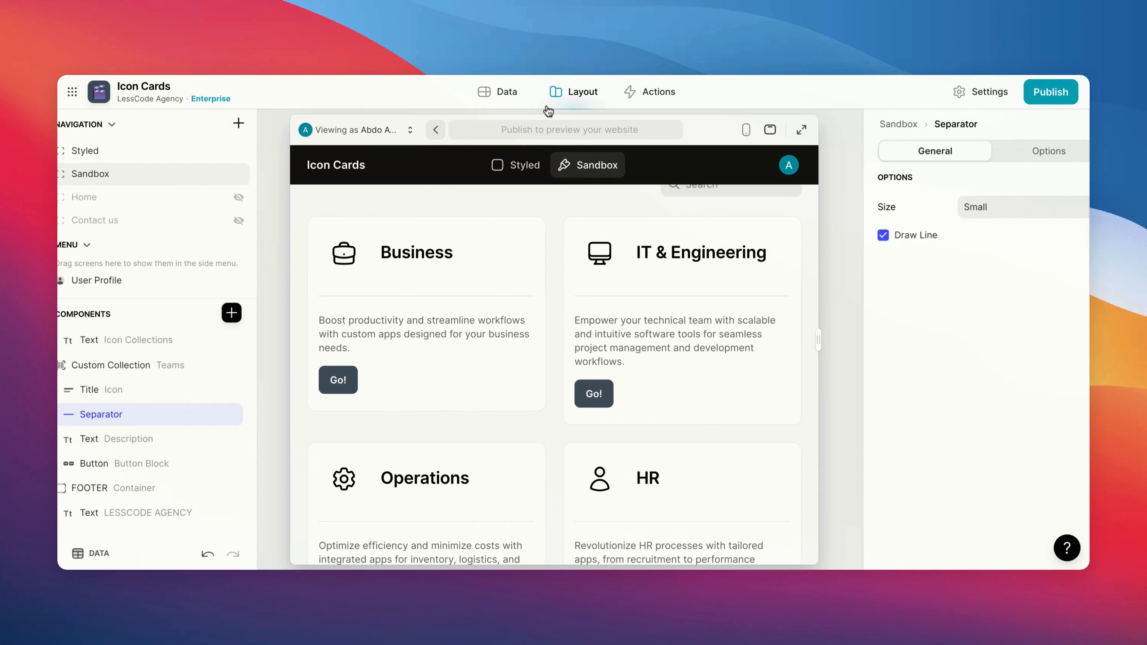
Assign the CSS class card-title to the Title component in the custom collection.
click(131, 390)
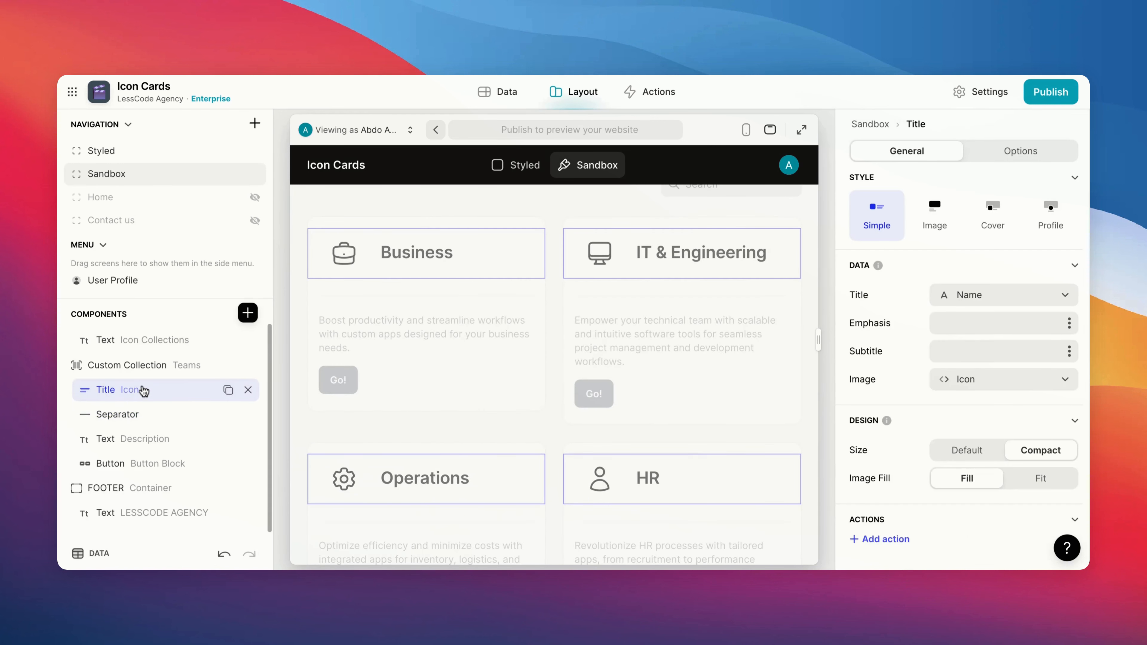
click(1018, 150)
click(944, 284)
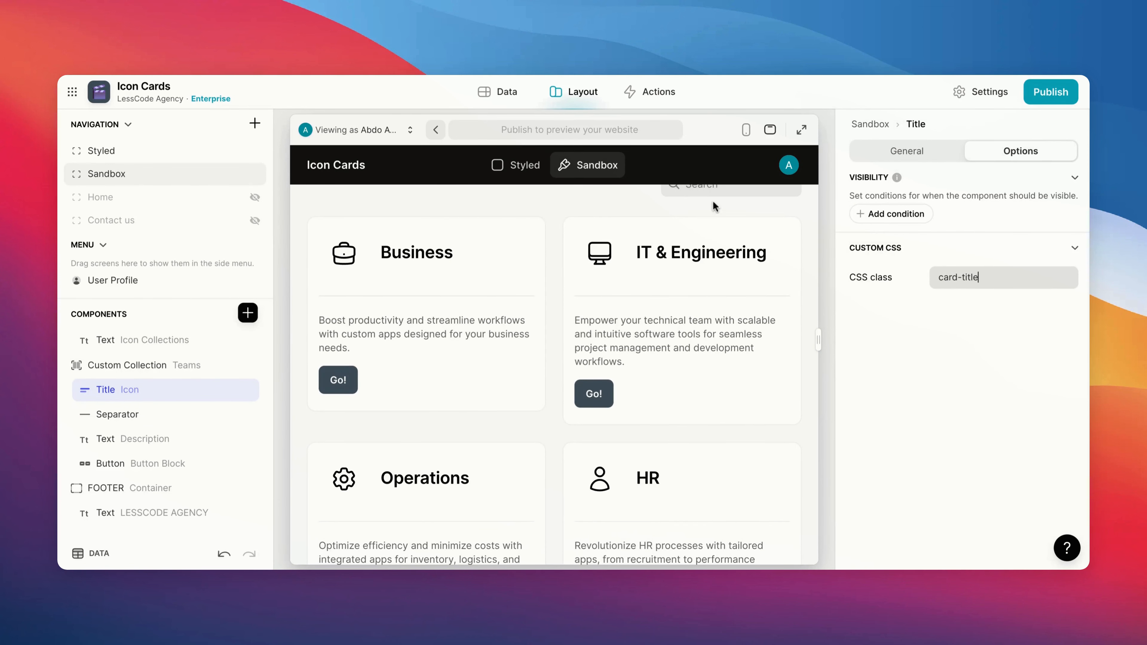
Add custom CSS for .card-title with 2px black bottom border, 10px 0px padding and 0px margin, plus bordered 50px images and weight-100, -1px-spaced h2 text.
click(982, 93)
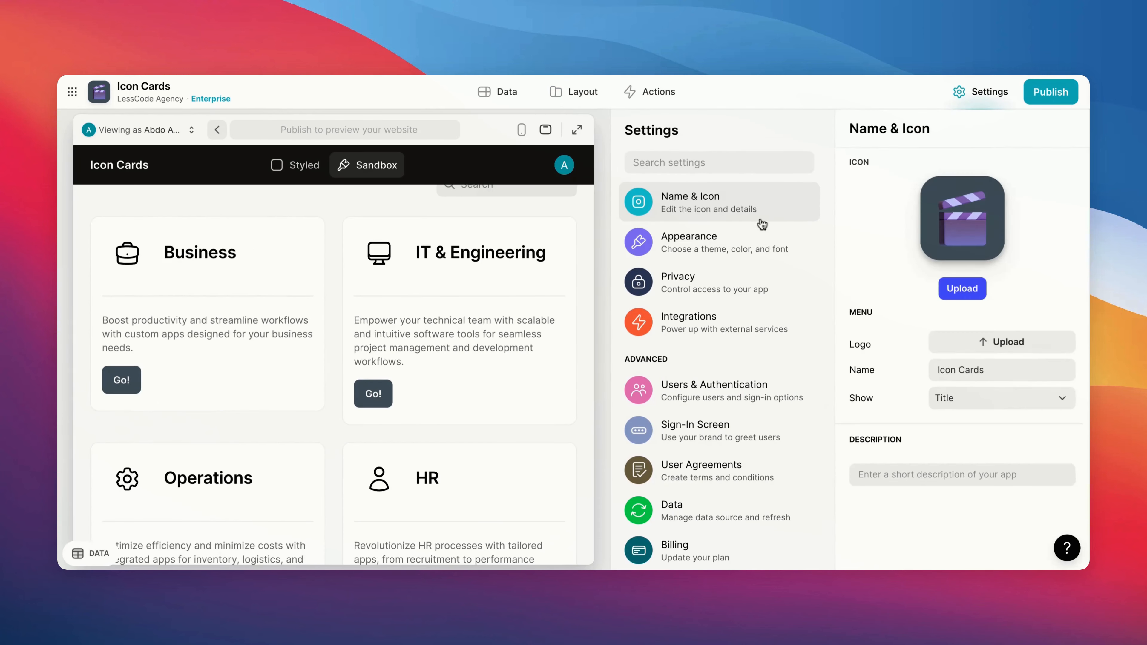
click(688, 241)
scroll(869, 363, down, 5)
click(869, 363)
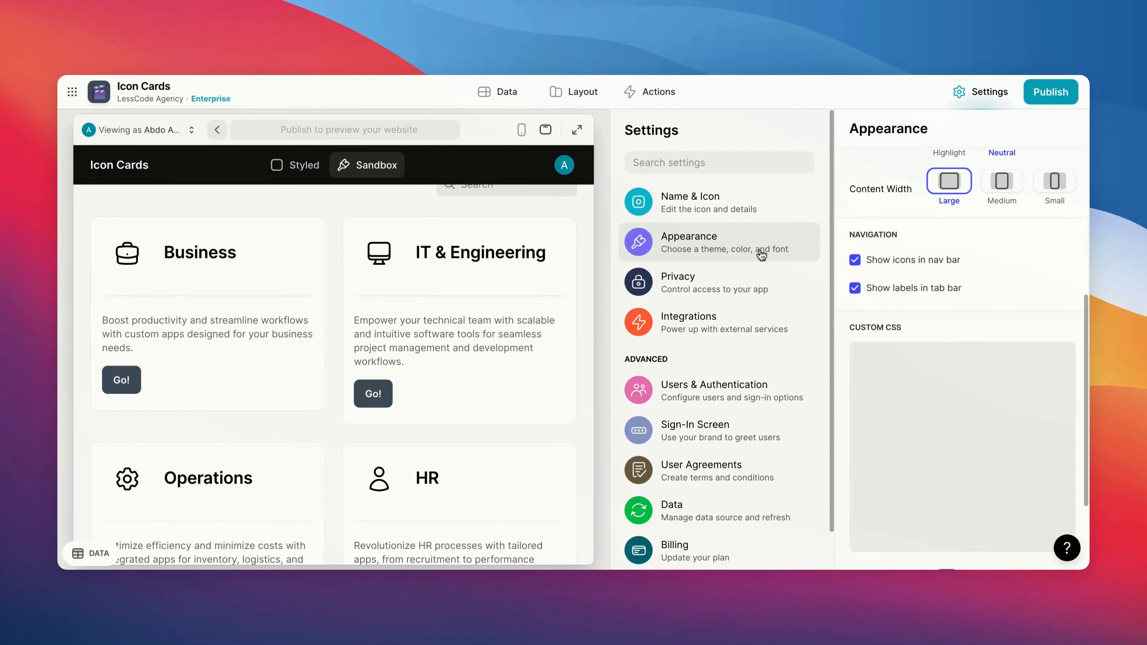
text(.card-title {   border-bottom: 2px solid black;   padding: 10px 0px;   margin: 0px; }  .card-title img{   border: 2px solid black;   width: 50px;   height: 50px; }  .card-title h2 {    font-weight: 100;    letter-spacing: -1px; })
Review the border-bottom and padding declarations in the .card-title rule.
triple_click(886, 371)
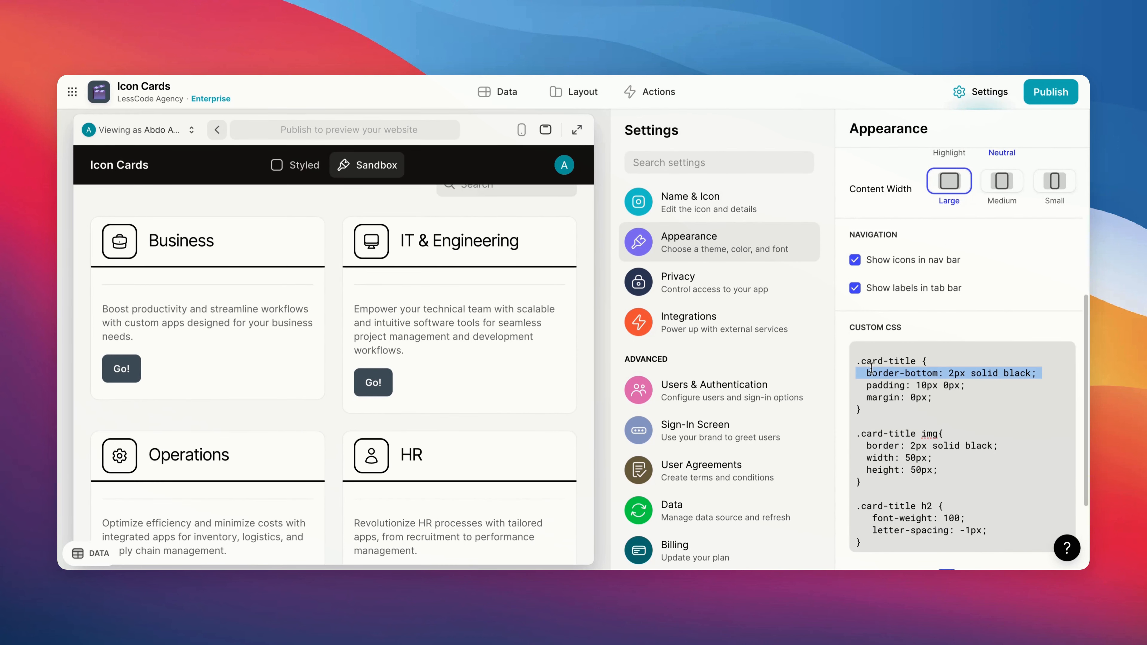
double_click(881, 386)
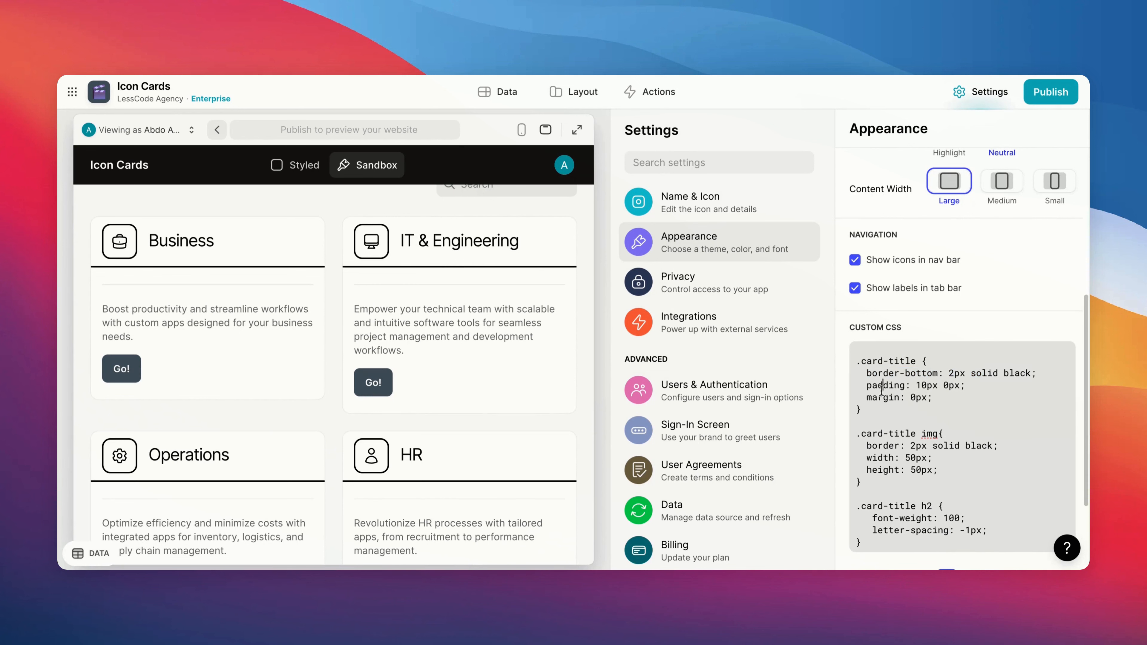
double_click(923, 385)
double_click(951, 384)
Comment out the margin declaration in the .card-title rule with //, and remove the comment again.
click(875, 398)
text(//)
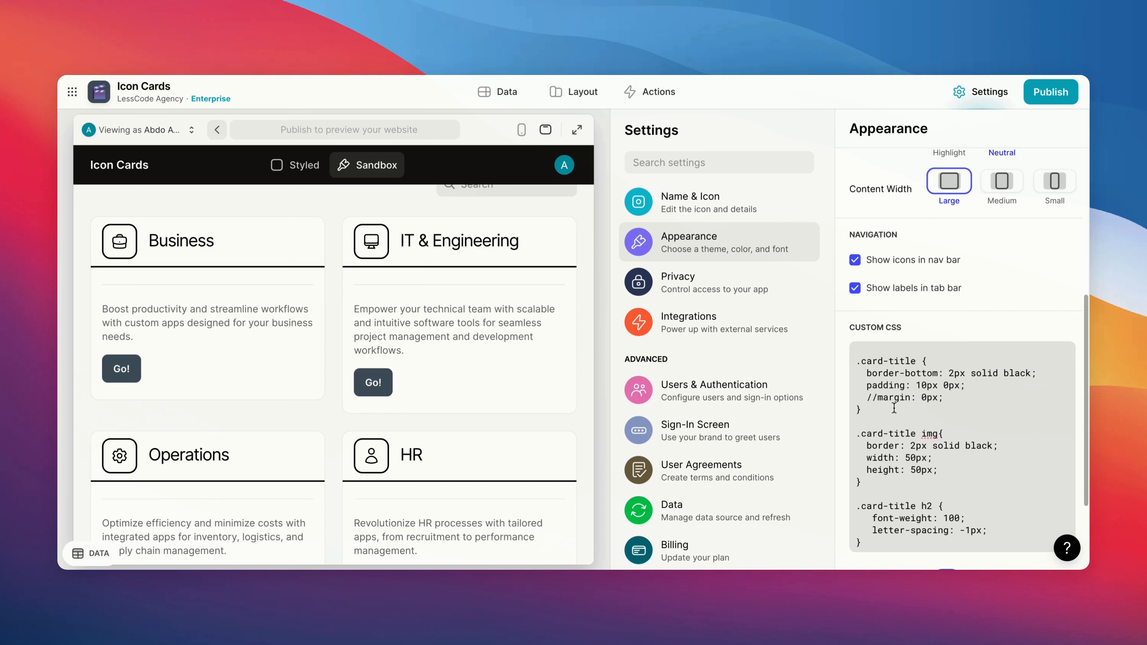
key(BackSpace)
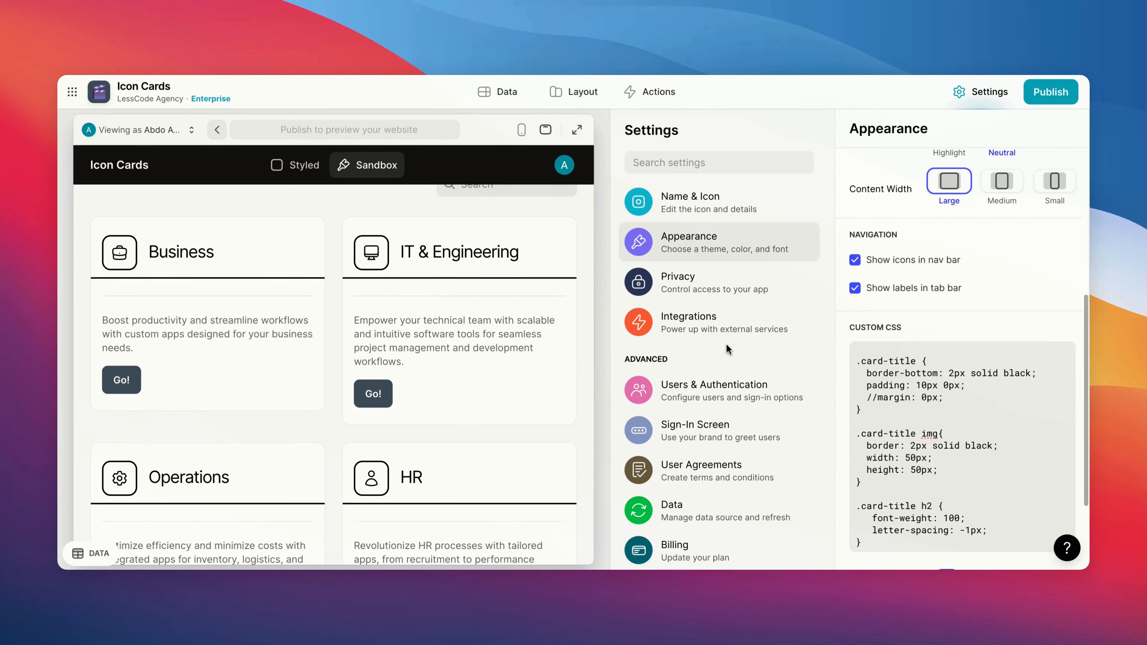
key(BackSpace)
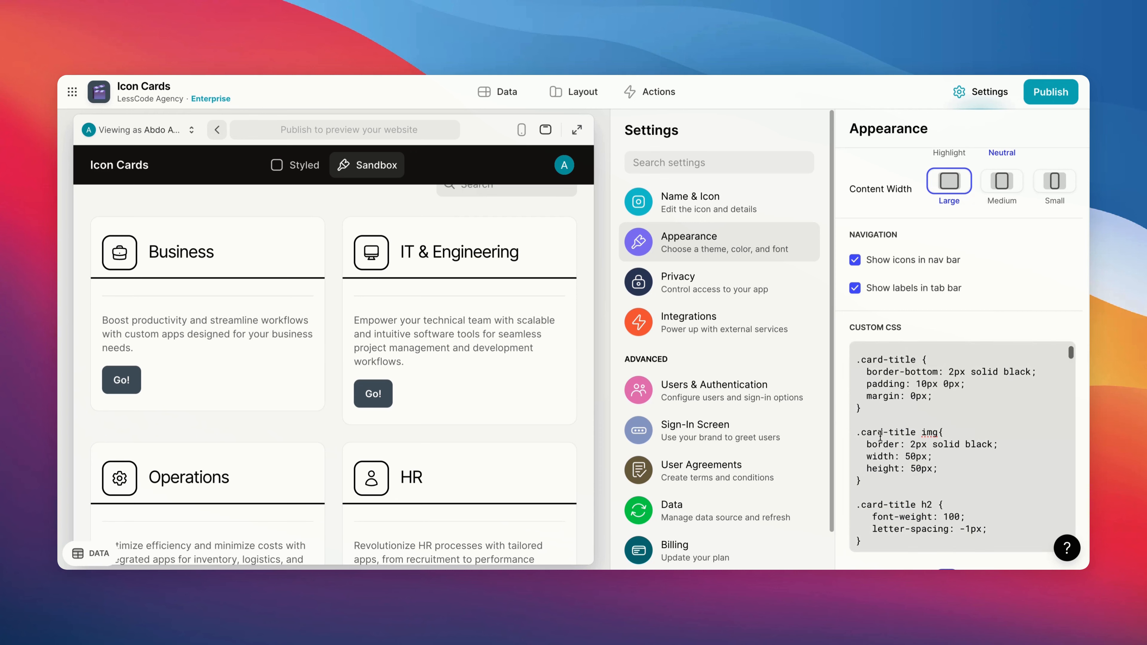
Examine the image border and size declarations and the h2 font-weight and letter-spacing declarations, comparing them with the card headings.
scroll(882, 432, down, 1)
triple_click(883, 429)
triple_click(883, 433)
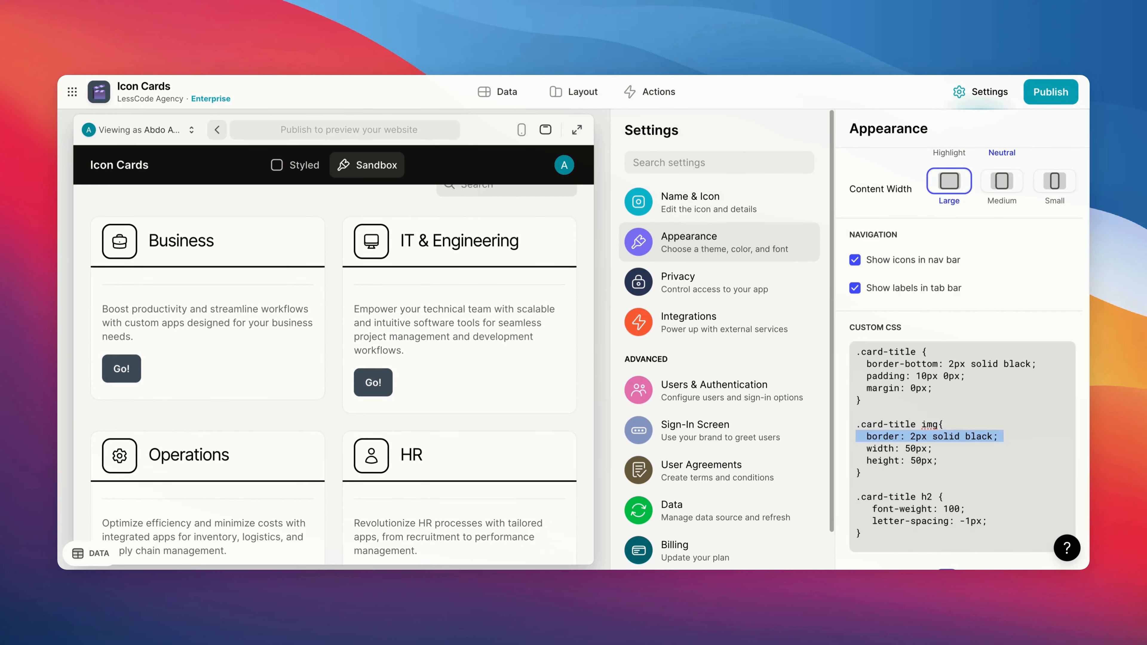
double_click(877, 449)
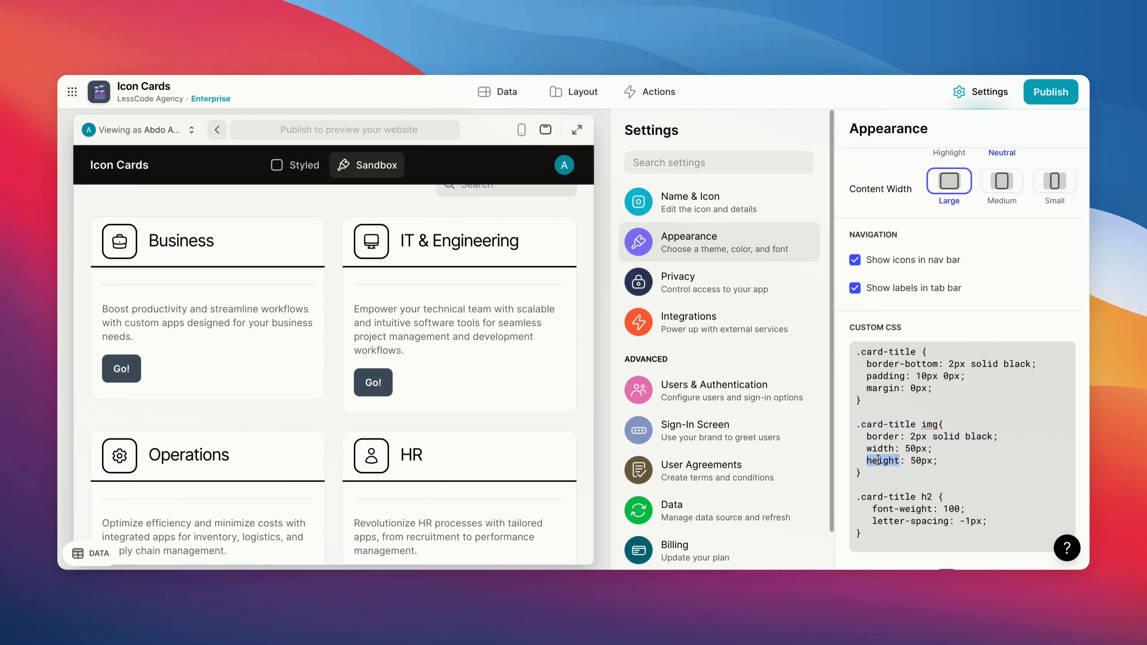
triple_click(877, 460)
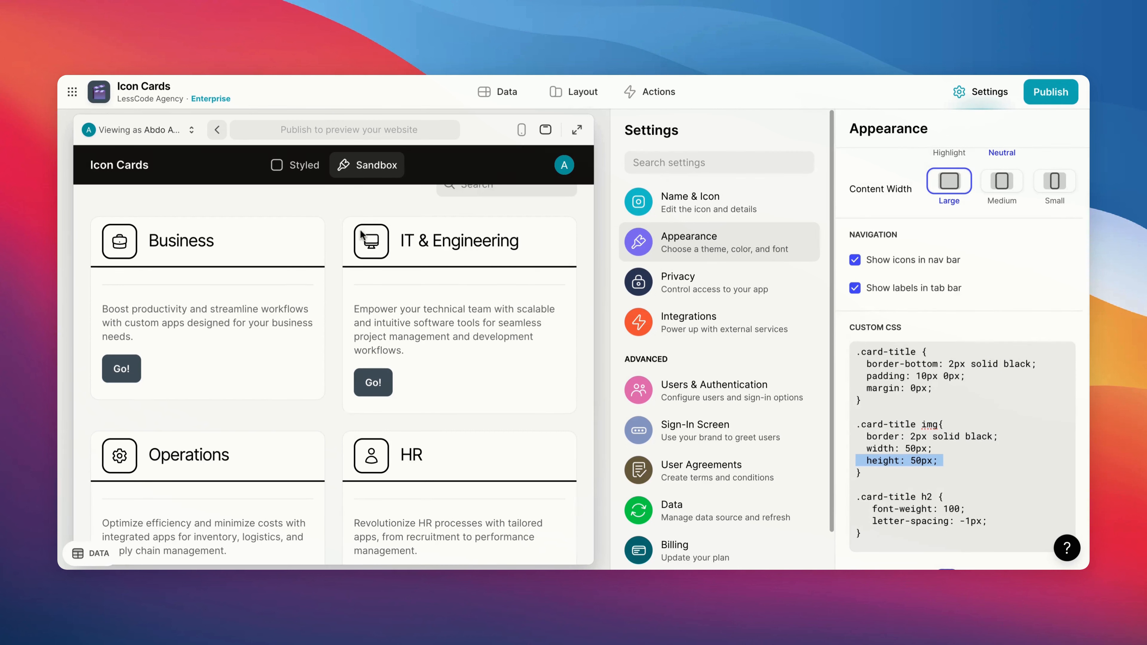
scroll(885, 426, down, 2)
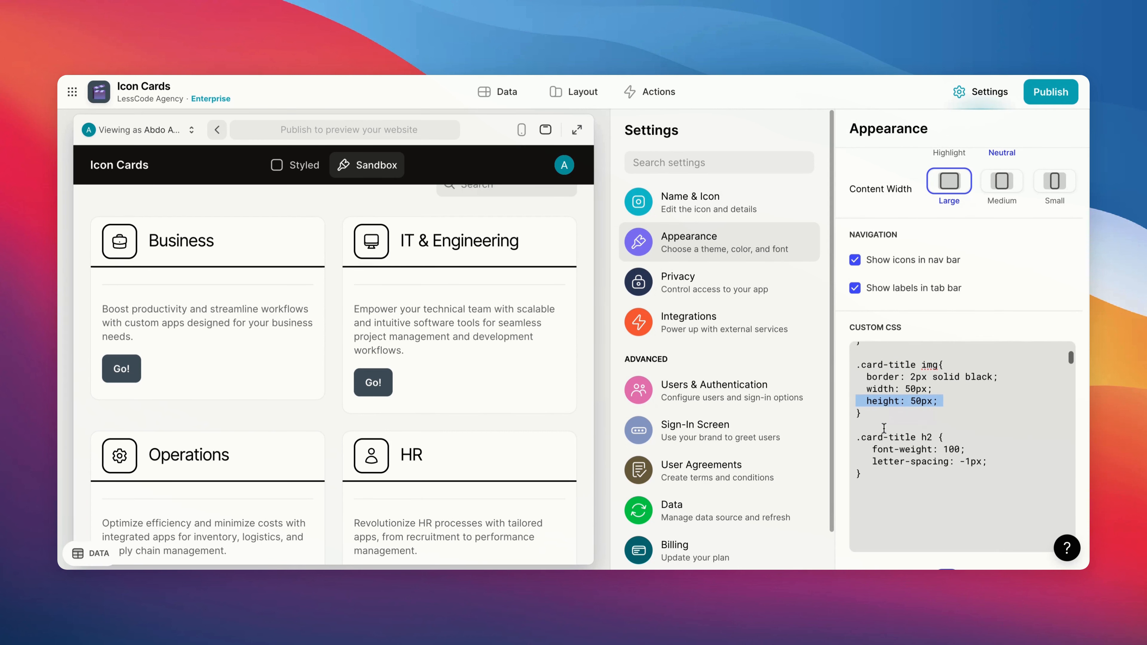
double_click(881, 436)
click(452, 242)
triple_click(452, 242)
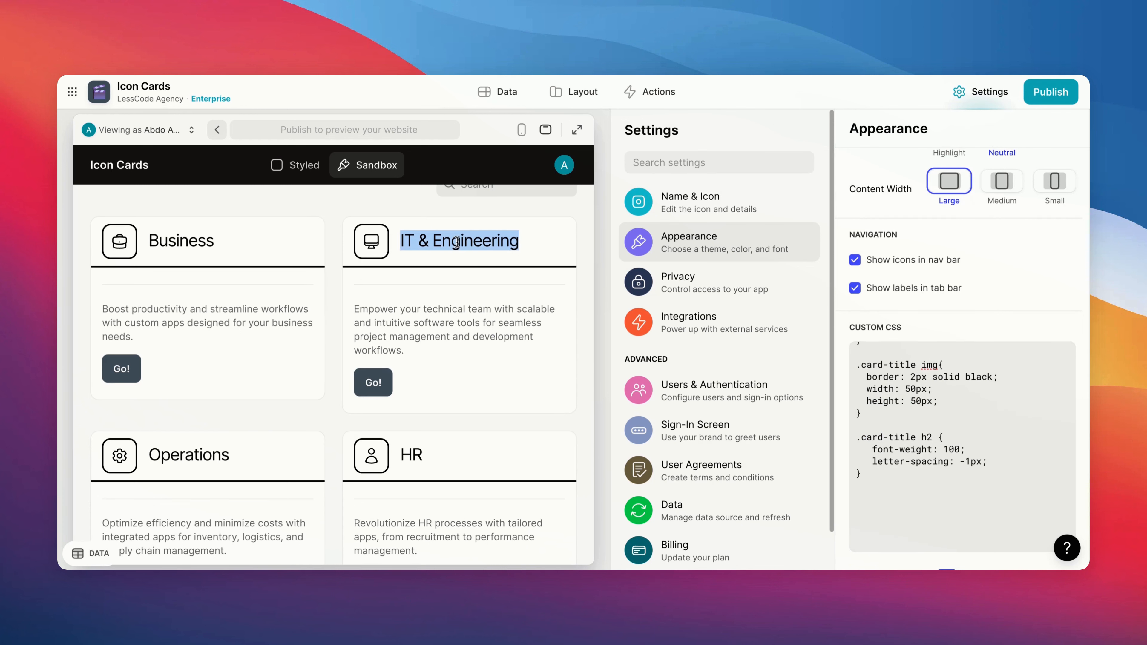
double_click(926, 436)
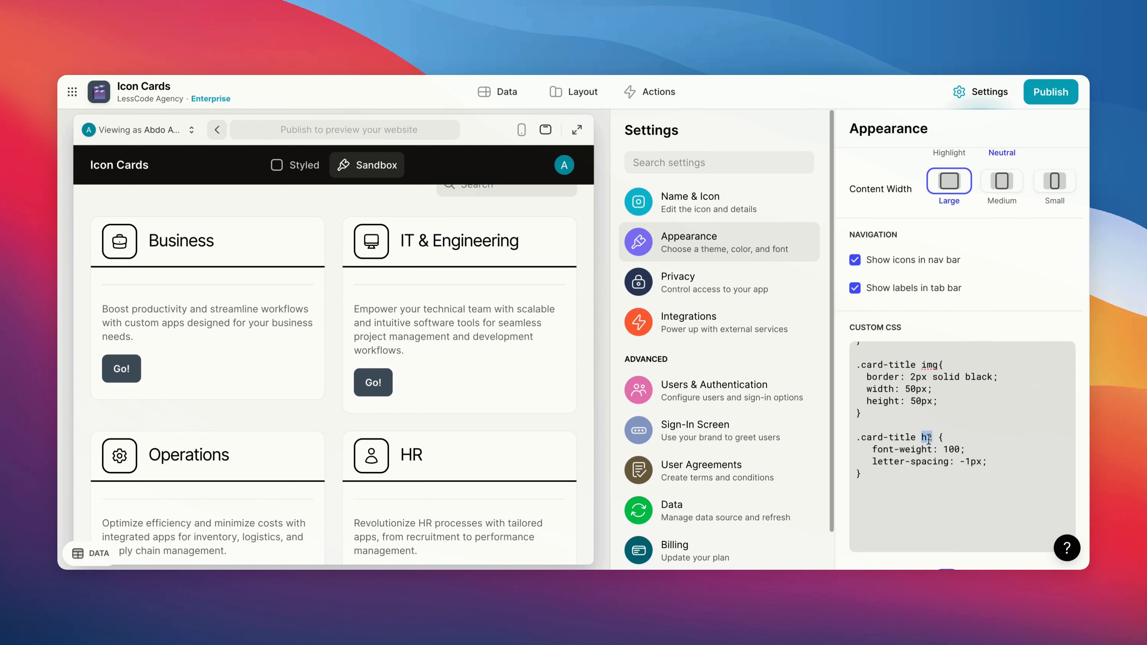
triple_click(886, 448)
triple_click(876, 461)
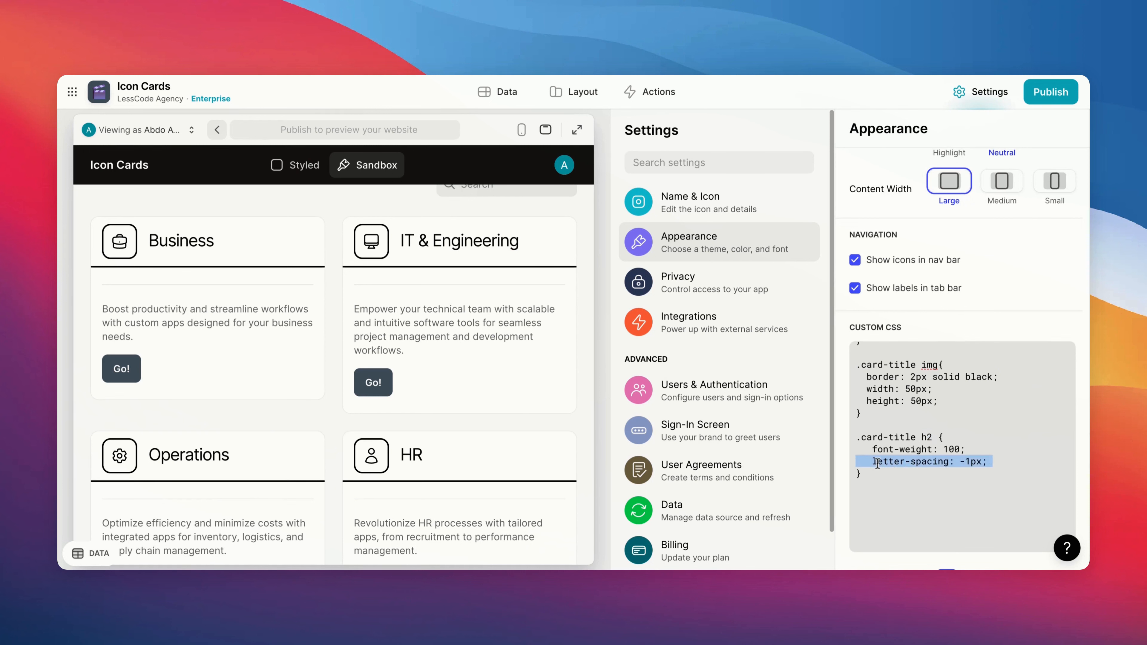
Comment out the h2 font-weight declaration with //, and remove the comment again.
click(888, 448)
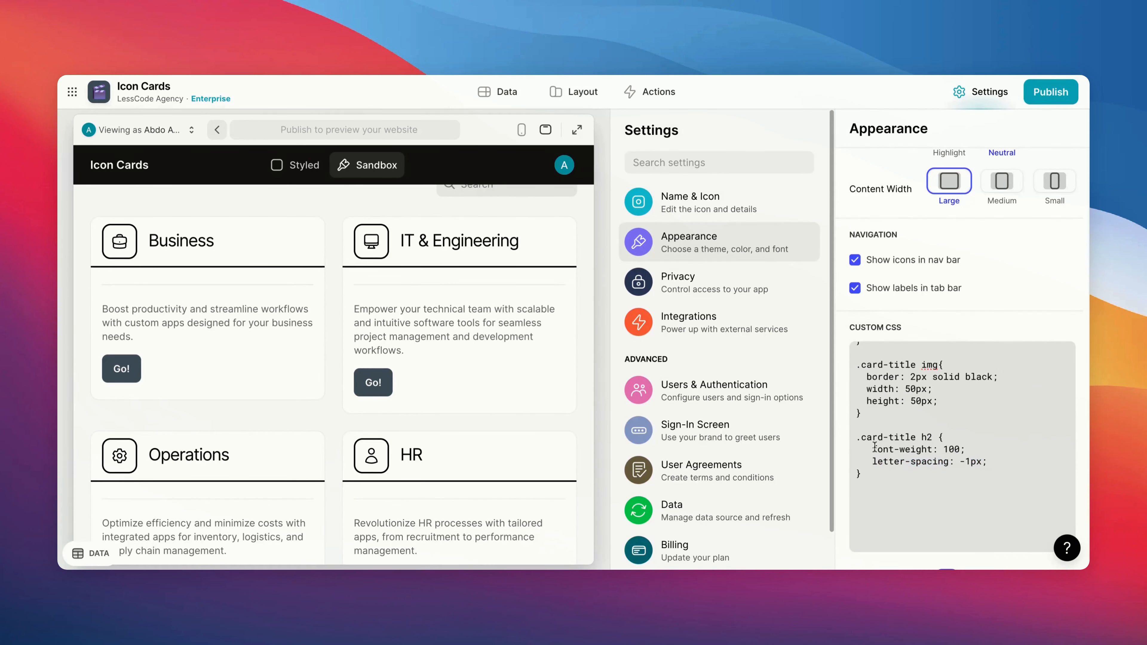
text(//)
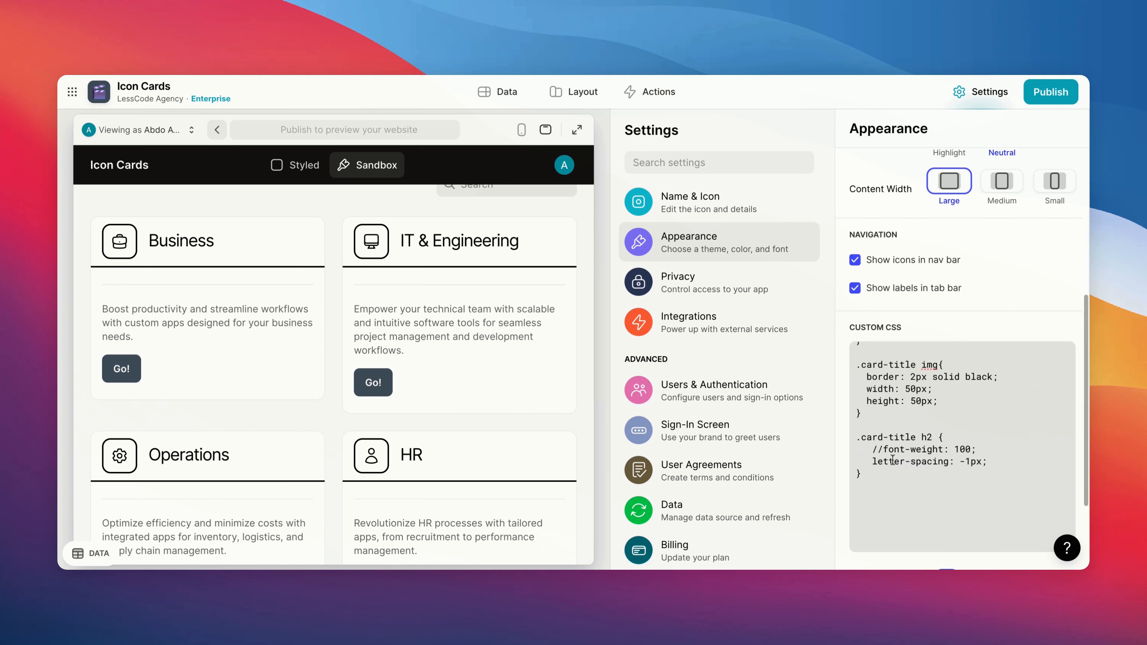
key(BackSpace)
key(BackSpace)
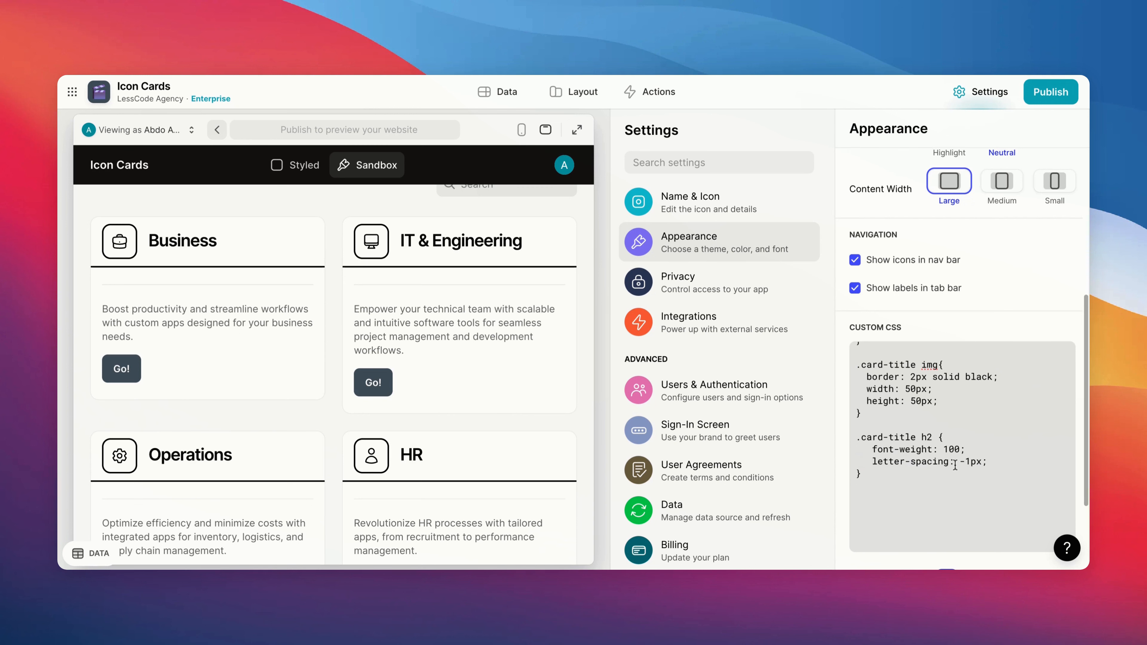
Review the h2 rule's font-weight and letter-spacing values and inspect the cards in the full-screen preview.
double_click(946, 452)
click(947, 452)
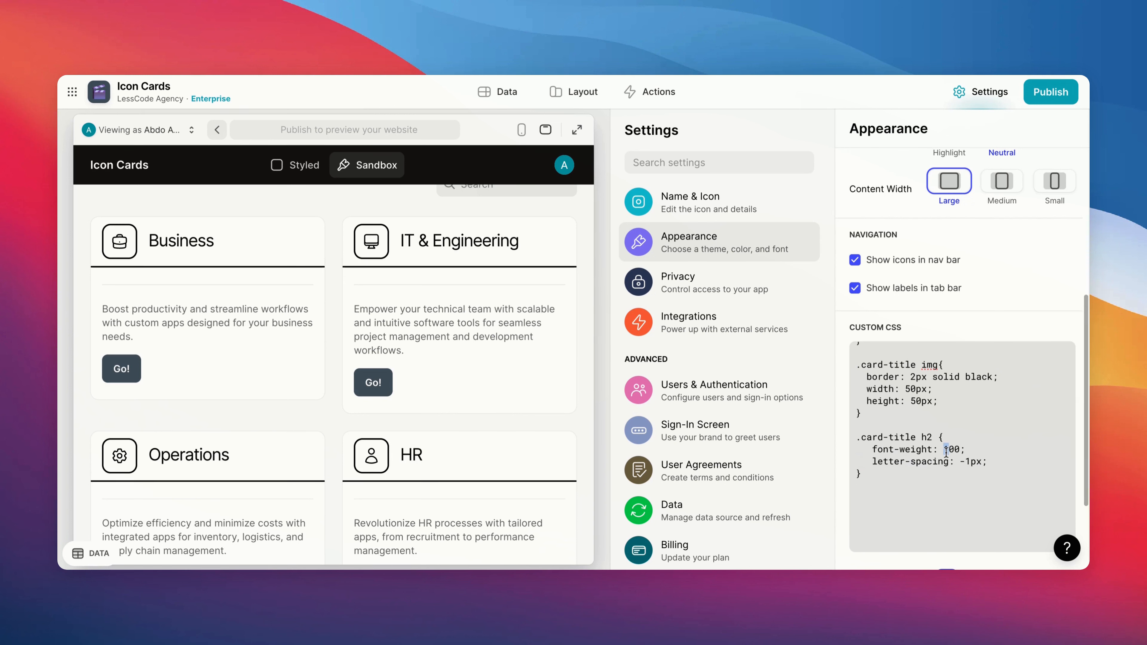
scroll(908, 457, down, 1)
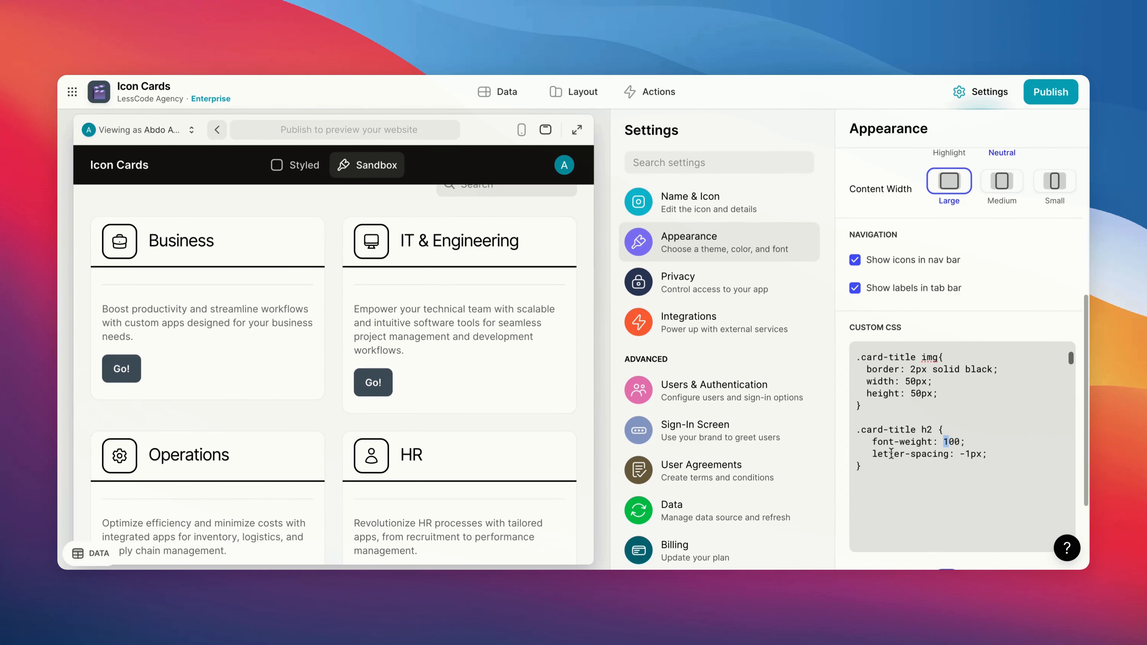
triple_click(889, 453)
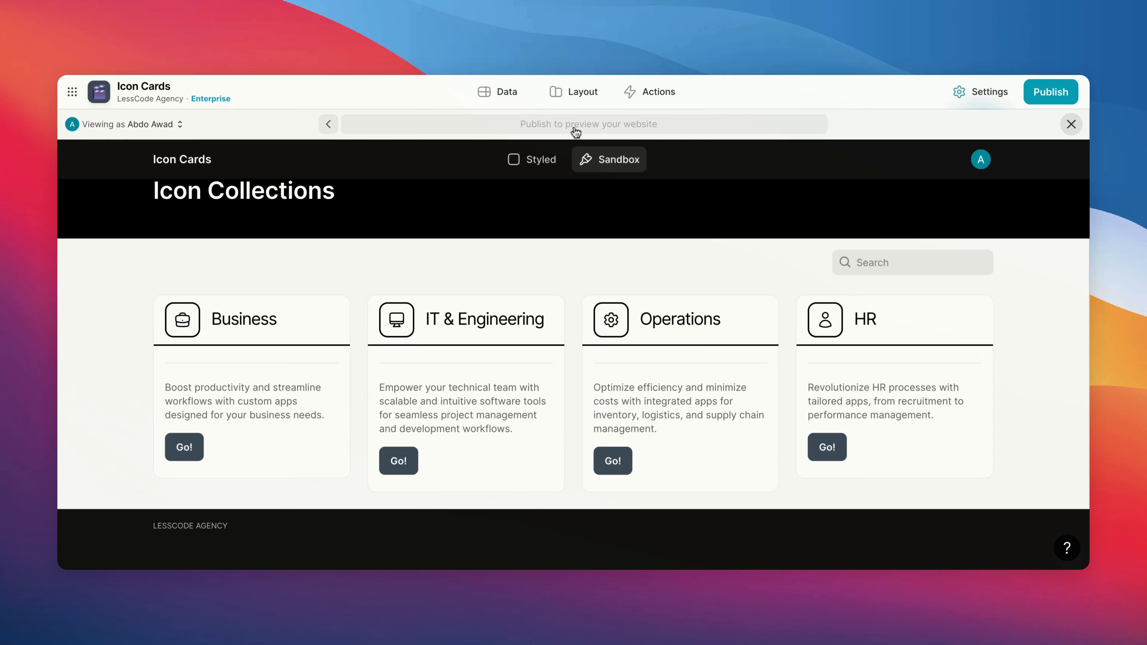
click(575, 130)
Delete the Separator component beneath the Title in the Sandbox custom collection and look over the cards.
click(577, 95)
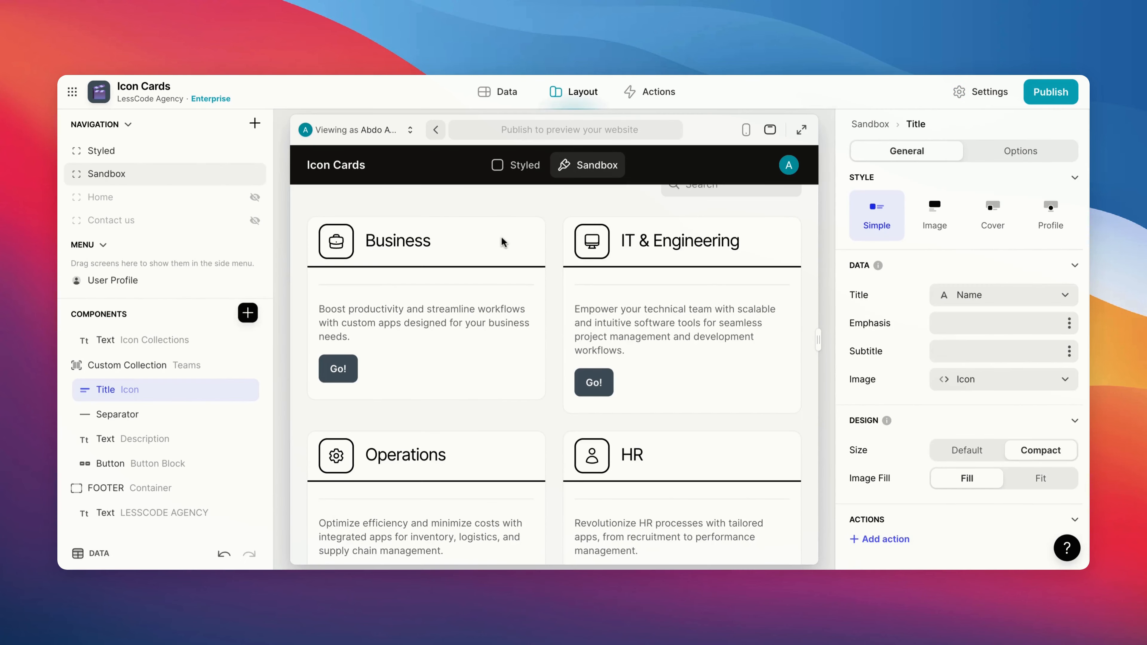
click(247, 413)
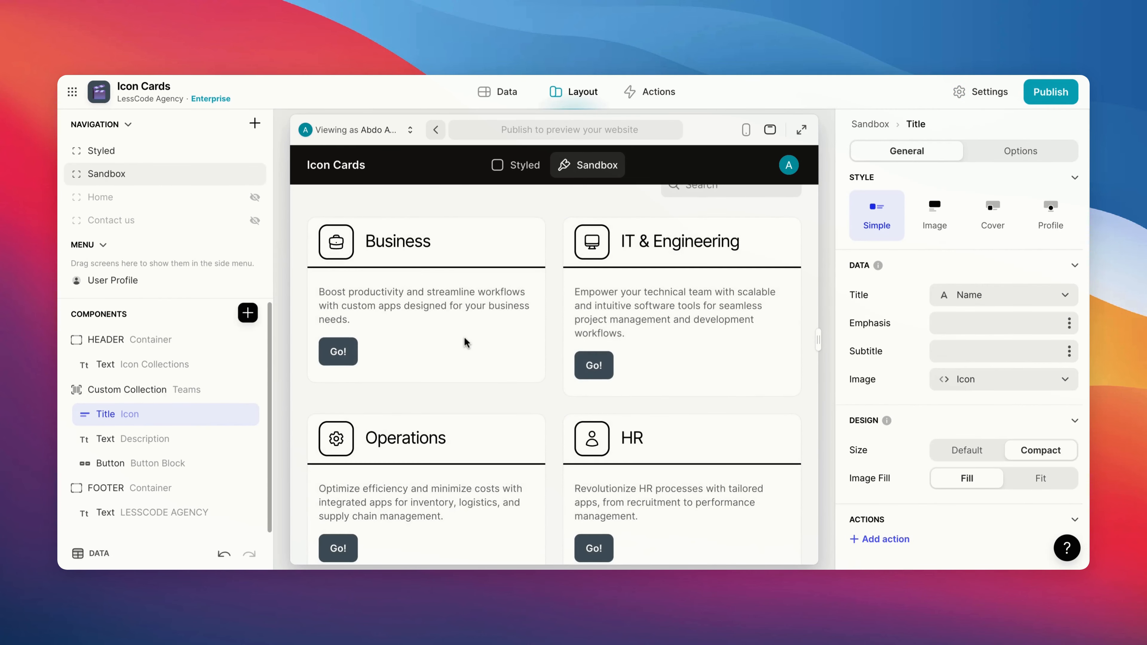
scroll(466, 341, up, 1)
scroll(310, 306, down, 1)
scroll(310, 295, up, 1)
scroll(310, 294, up, 2)
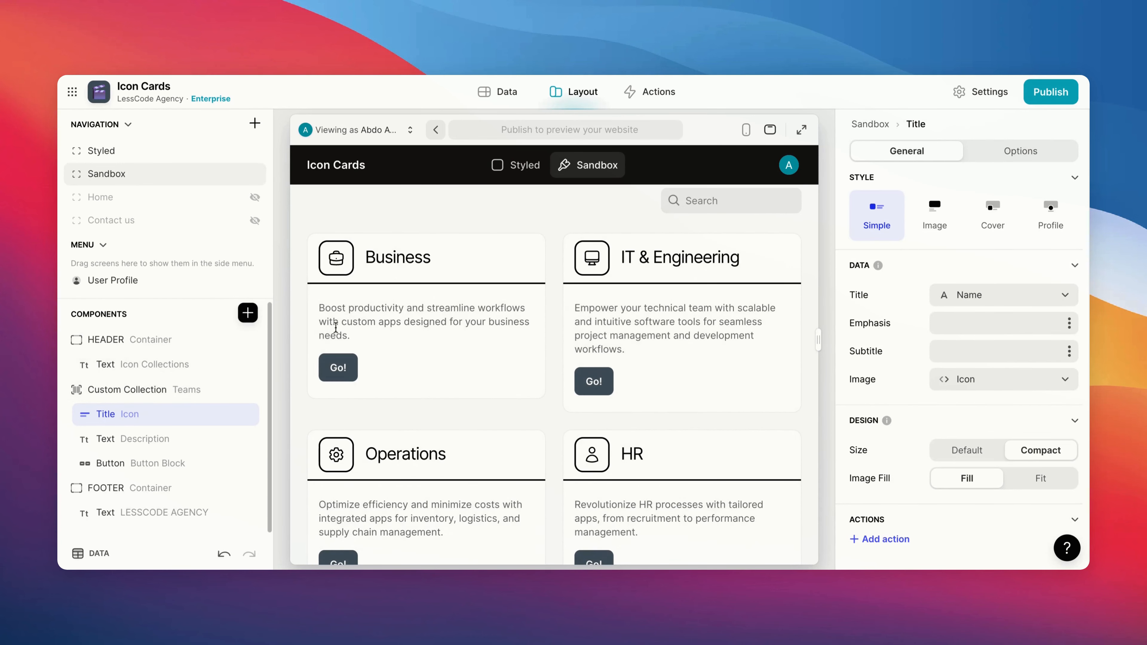
Assign the CSS class icons-custom-collection to the Teams custom collection.
click(126, 391)
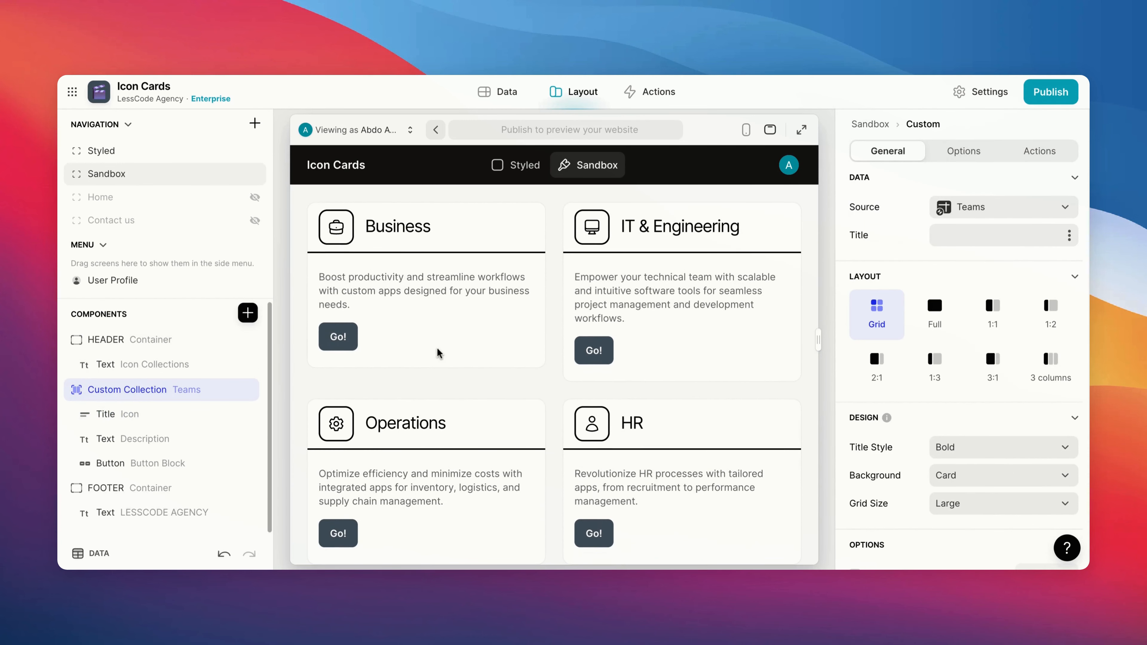
click(960, 154)
scroll(964, 506, down, 1)
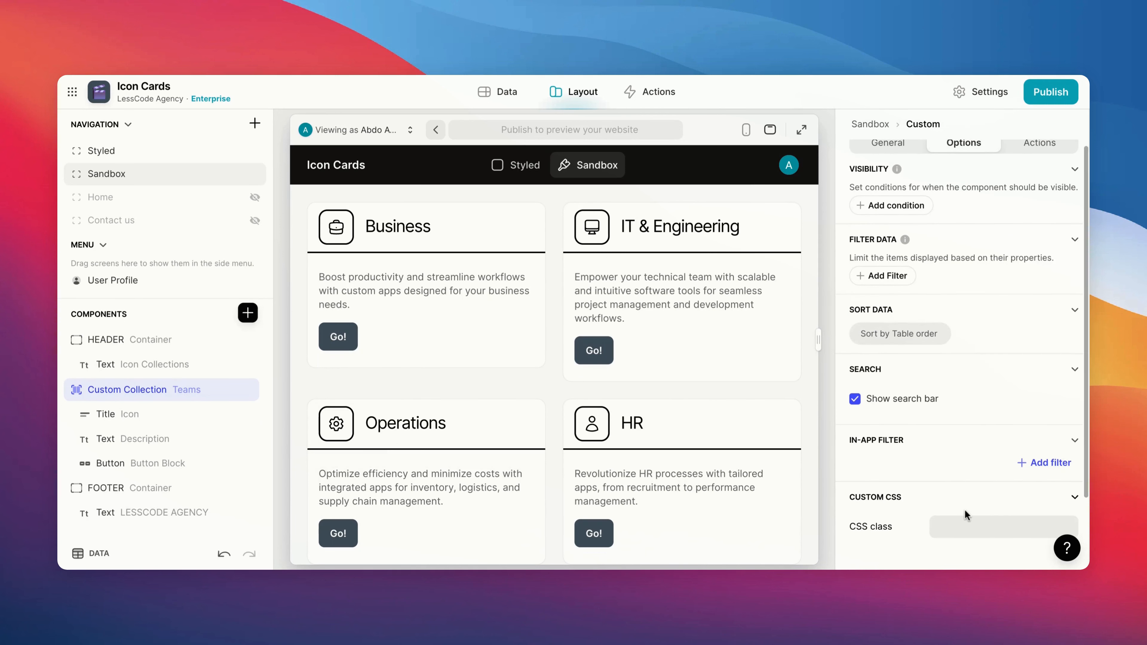
click(953, 520)
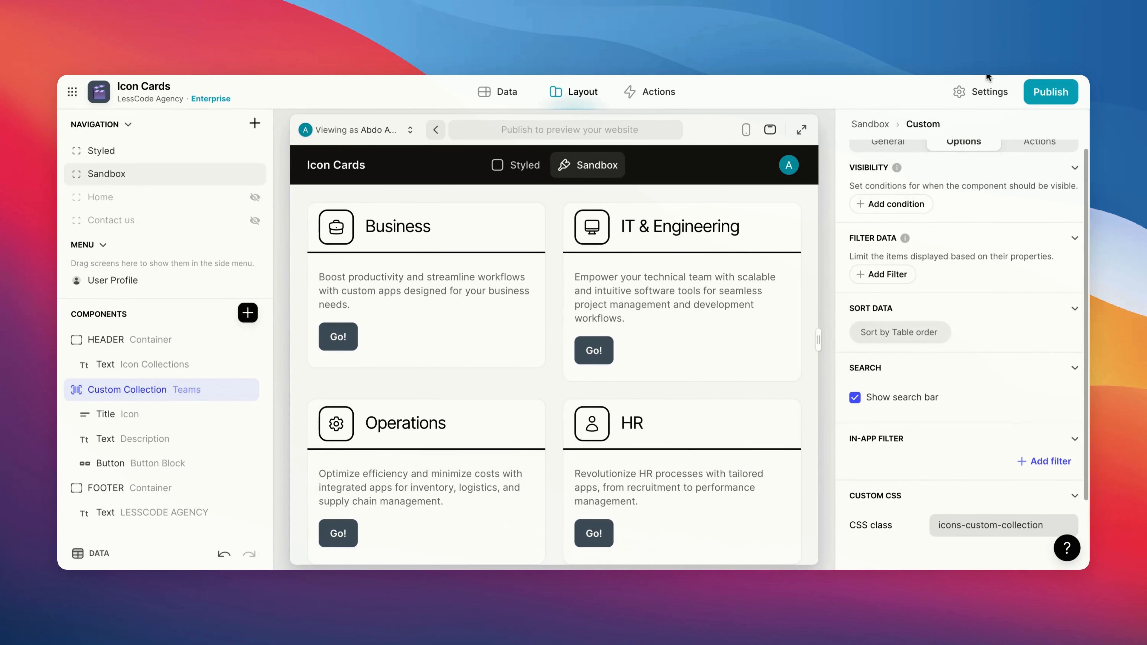
Add an .icons-custom-collection rule to the app's custom CSS: padding 50px 0, border 3px solid black, background-color #dedede, max-width 90%, margin 50px auto.
click(975, 92)
click(730, 240)
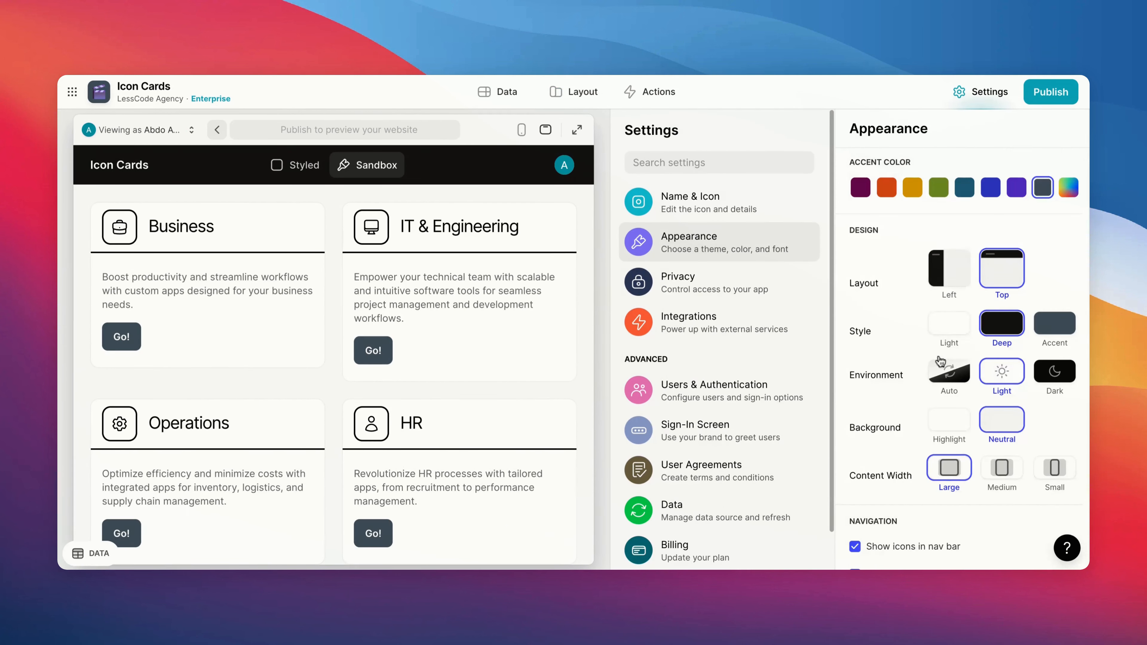
scroll(943, 365, down, 10)
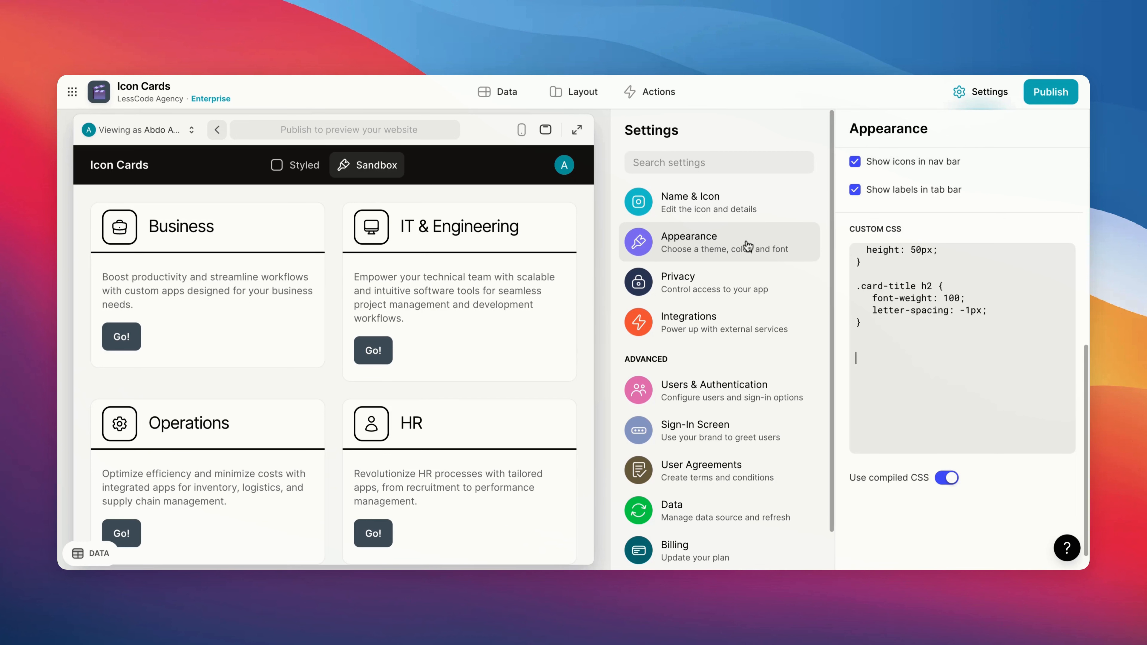
text(.icons-custom-collection {   padding: 50px 0;   border: 3px solid black;   background-color: #dedede;   max-width: 90%;   margin: 50px auto; })
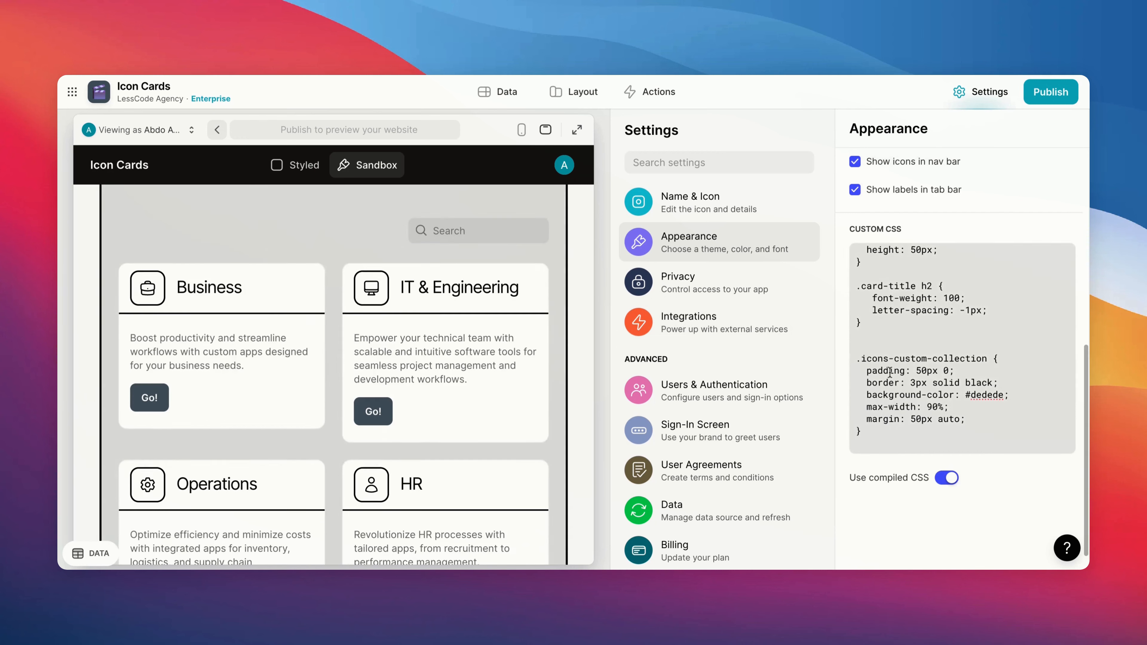
Review the collection rule's padding, border, background-color and max-width declarations and inspect the framed collection in the full-screen preview.
triple_click(879, 370)
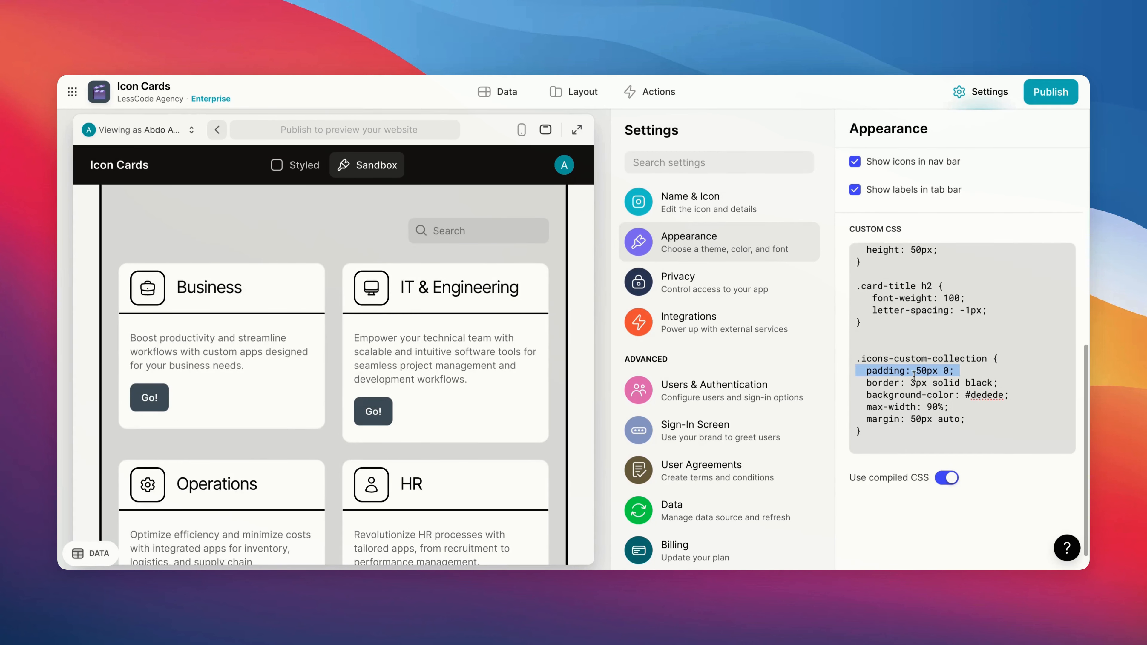
scroll(937, 382, down, 2)
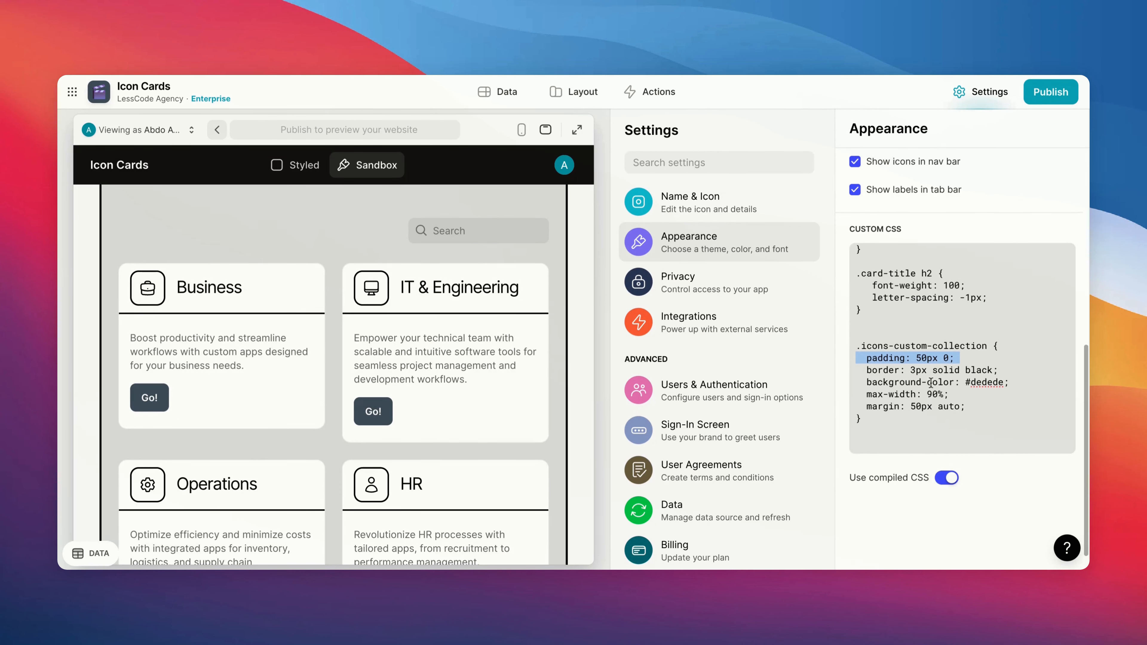
triple_click(875, 361)
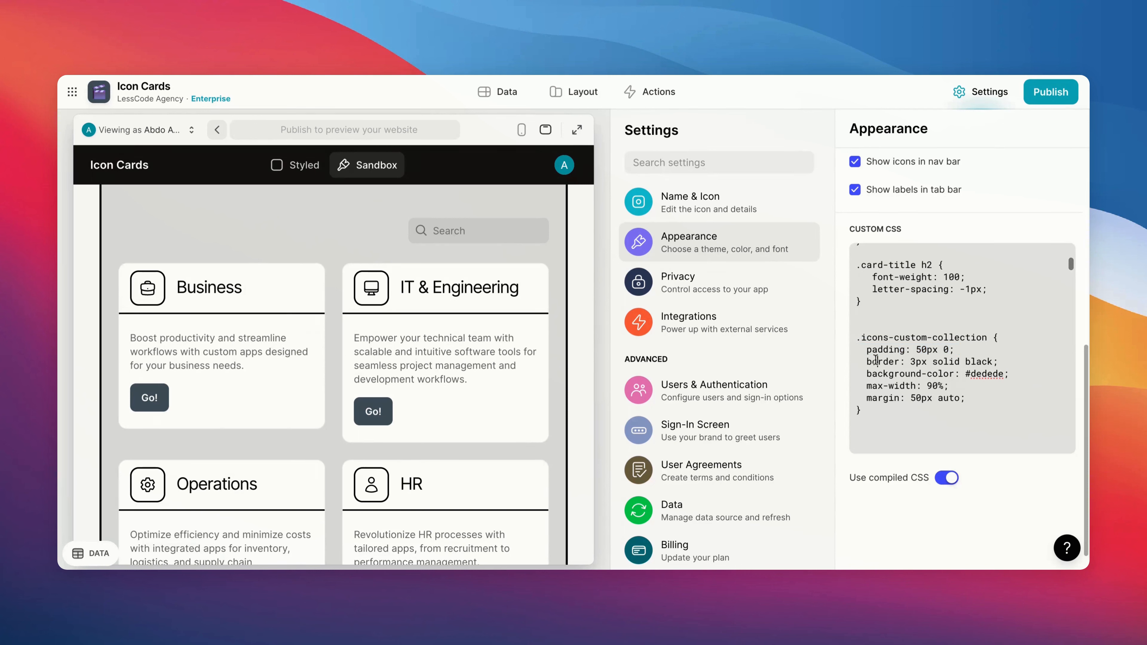
triple_click(884, 373)
triple_click(867, 385)
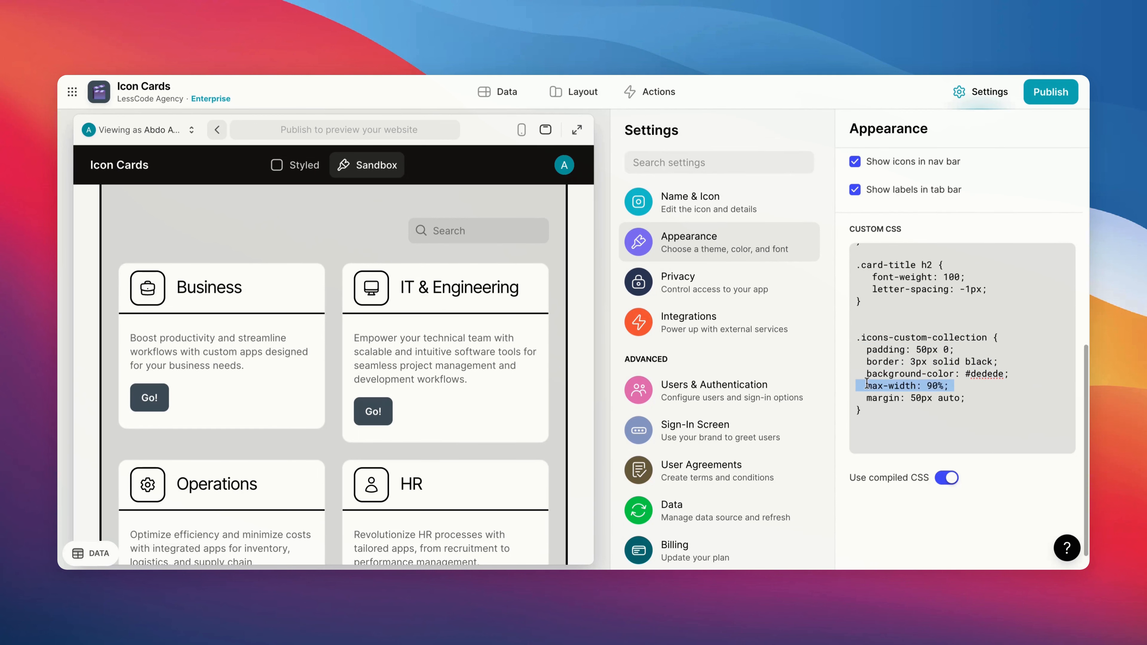
click(577, 129)
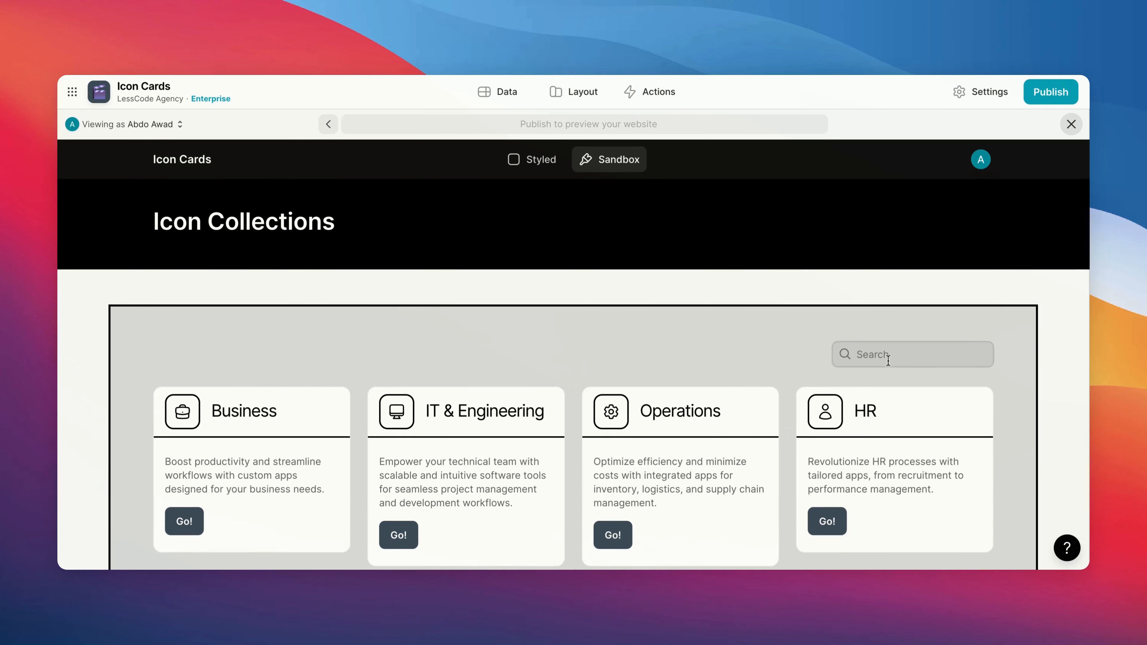
Examine the collection rule's margin declaration and its auto value, and check the collection's spacing and centring in the full-screen preview.
click(984, 91)
click(722, 253)
scroll(877, 404, down, 15)
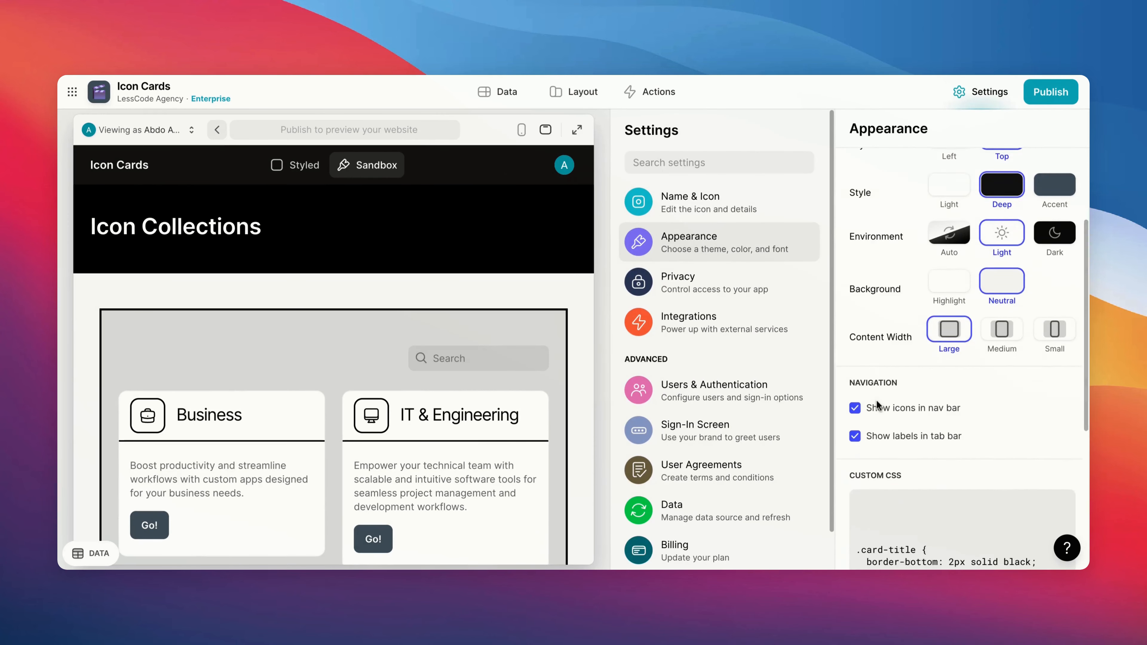
scroll(877, 403, down, 5)
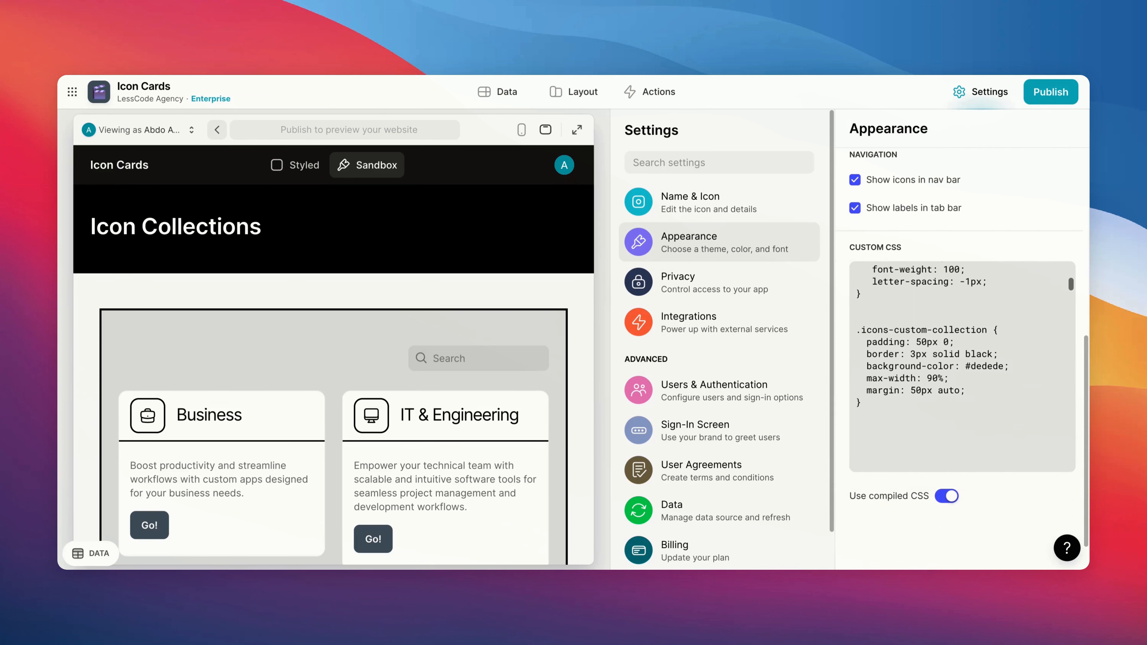
triple_click(890, 379)
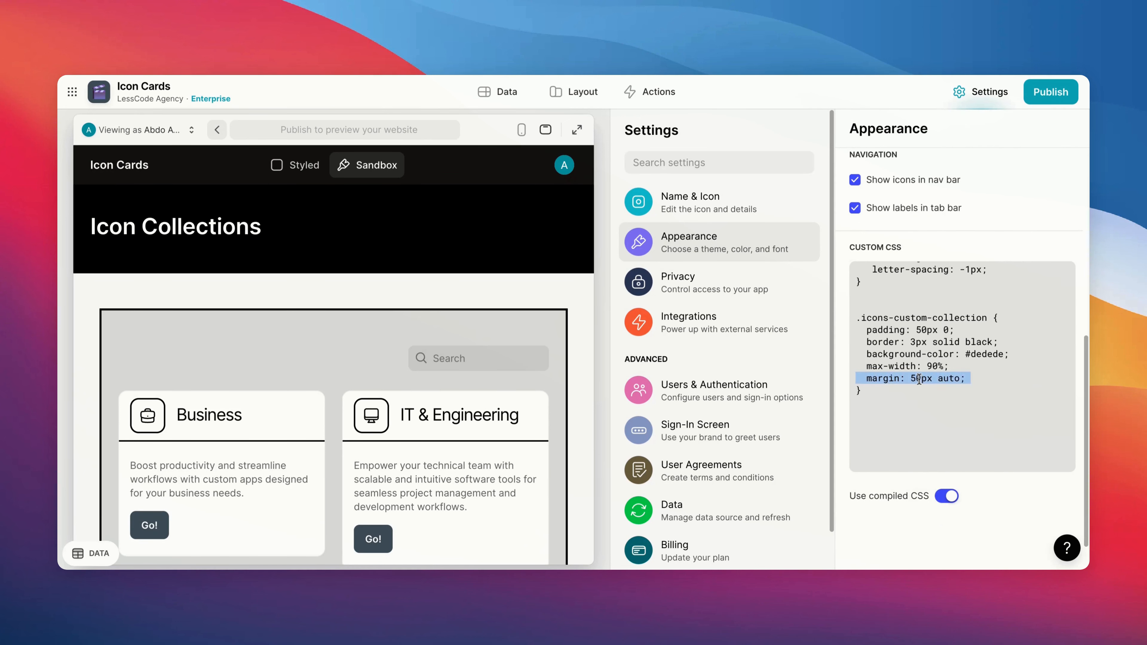
double_click(946, 378)
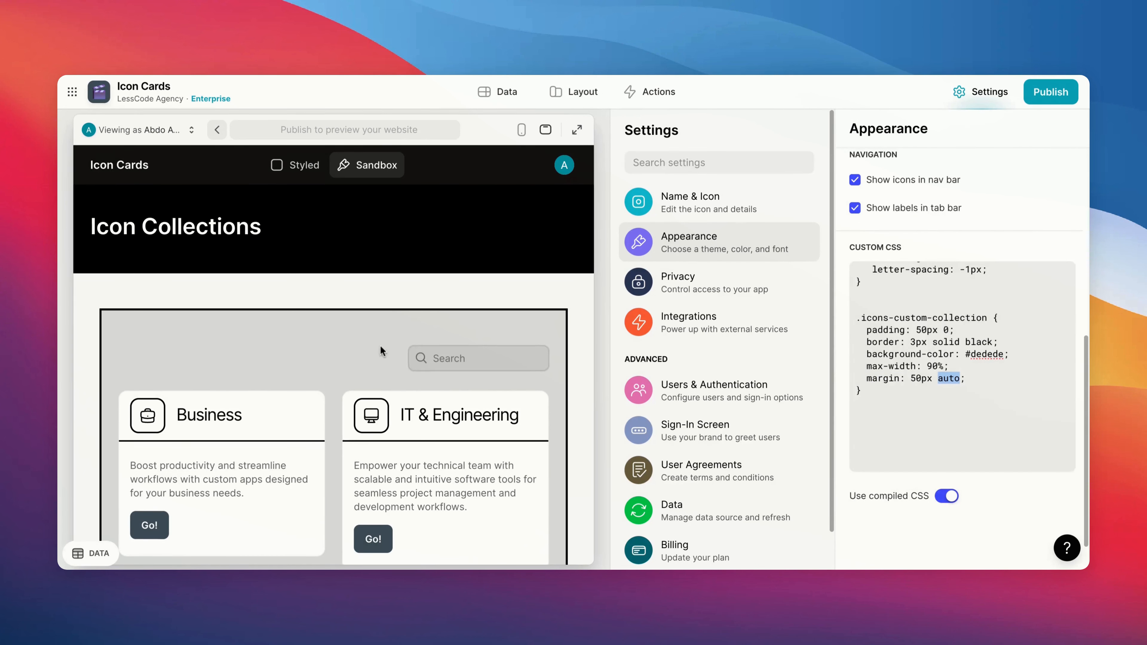
click(577, 130)
scroll(592, 321, down, 5)
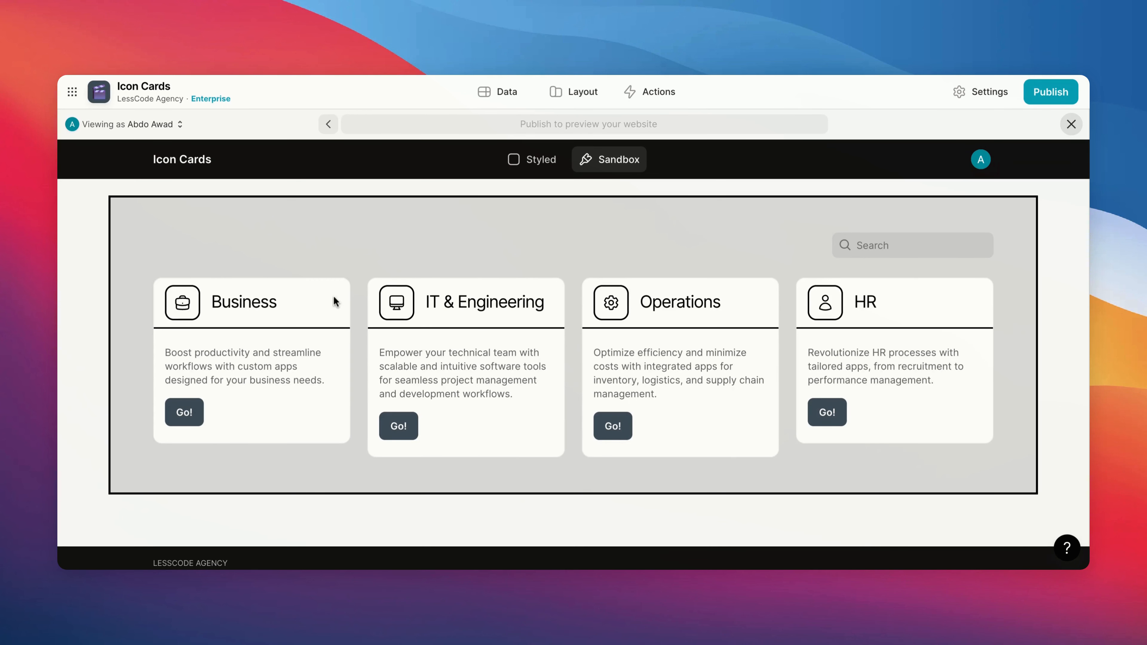
Add a custom CSS rule for .icons-custom-collection div[class*="StyledDiv7"] with border: 2px solid black, and check its selector and border.
click(582, 91)
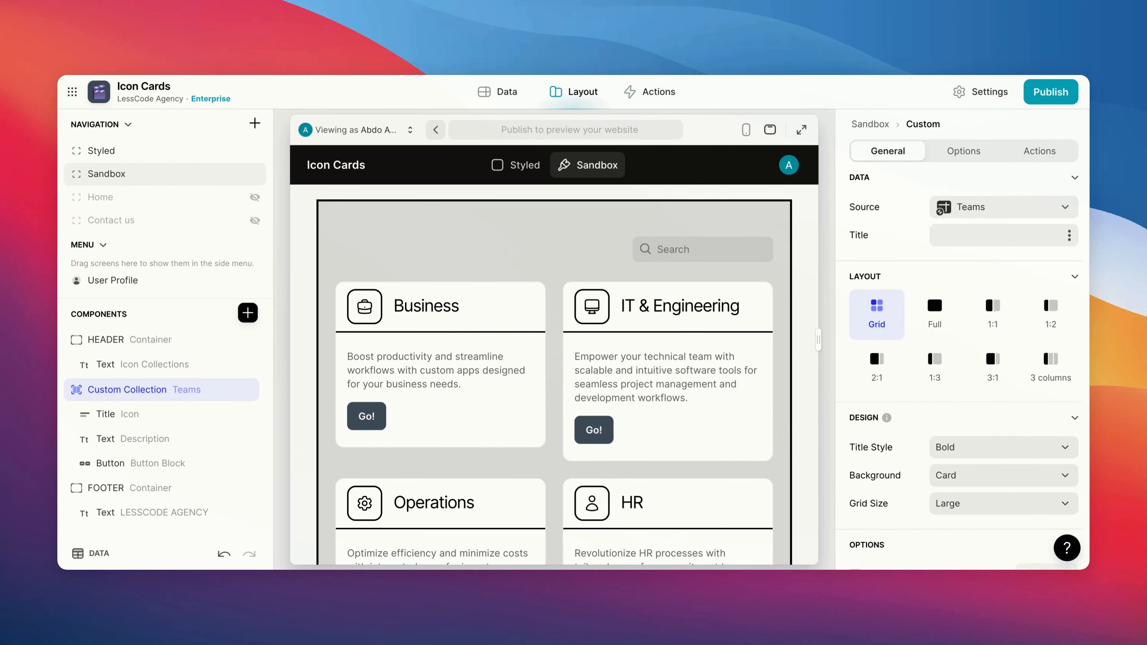
click(980, 92)
click(688, 241)
scroll(909, 386, down, 8)
scroll(909, 386, down, 10)
text(.icons-custom-collection div[class*="StyledDiv7"] {    border: 2px solid black; })
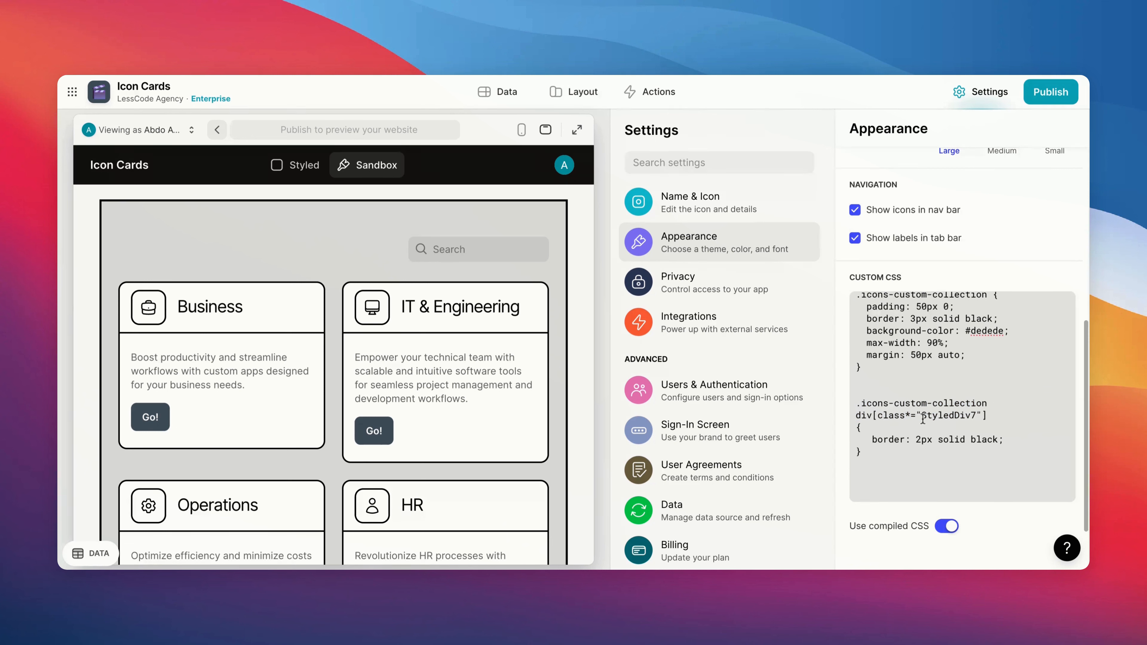
double_click(934, 418)
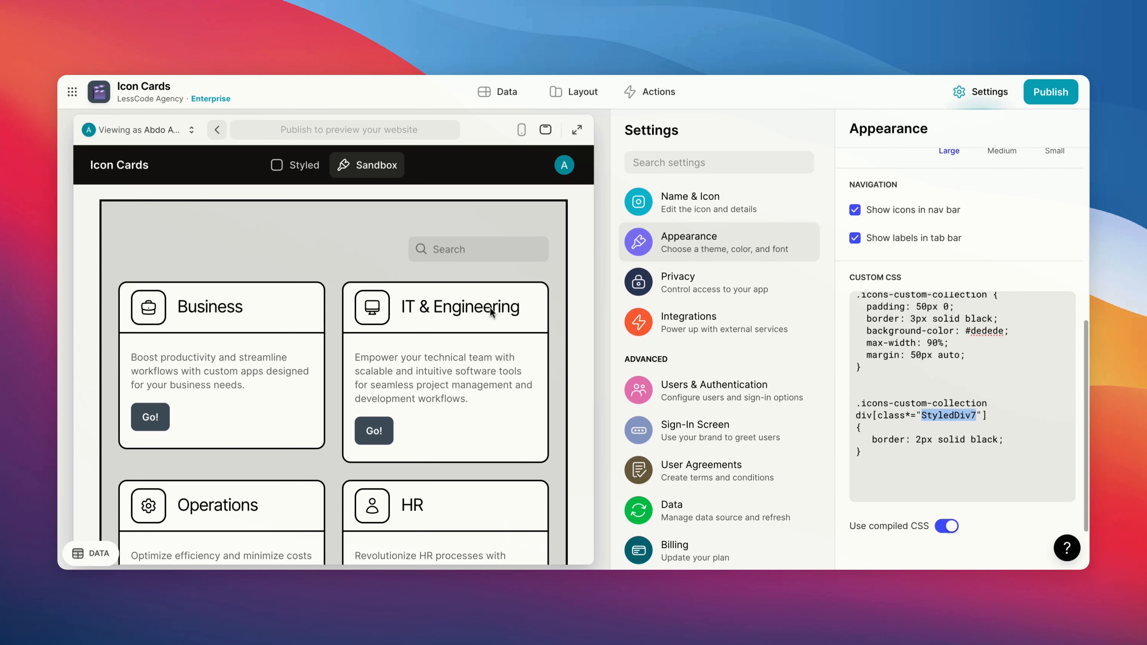
triple_click(892, 440)
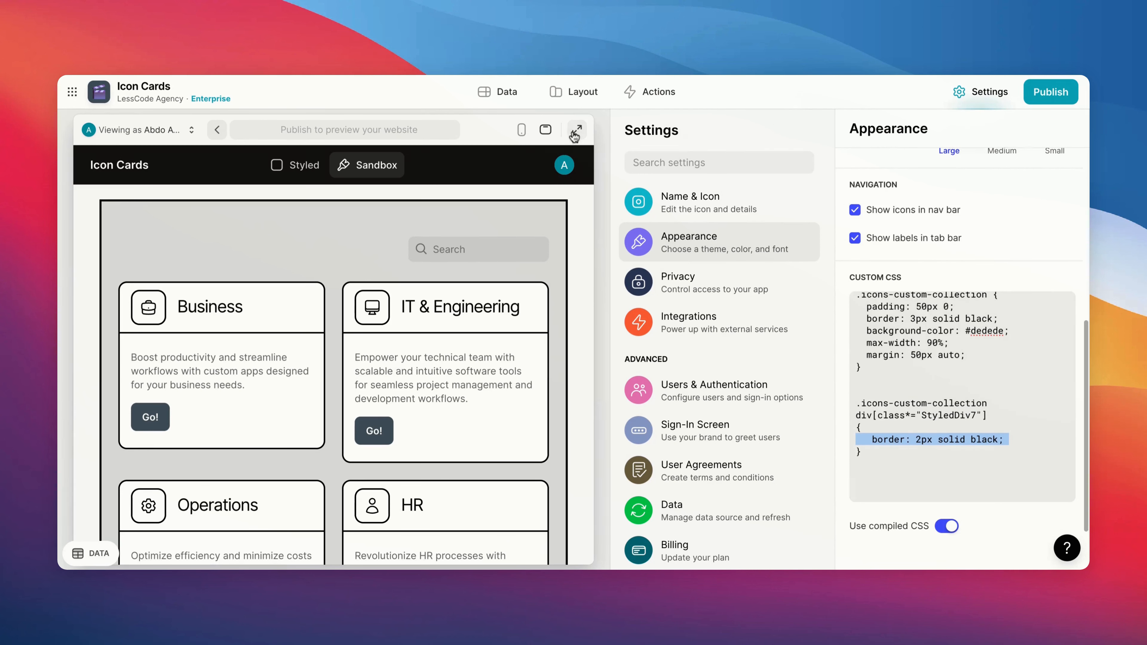
Comment out the background-color, max-width, margin and border declarations in the .icons-custom-collection rule with //.
scroll(503, 299, down, 1)
scroll(942, 333, up, 1)
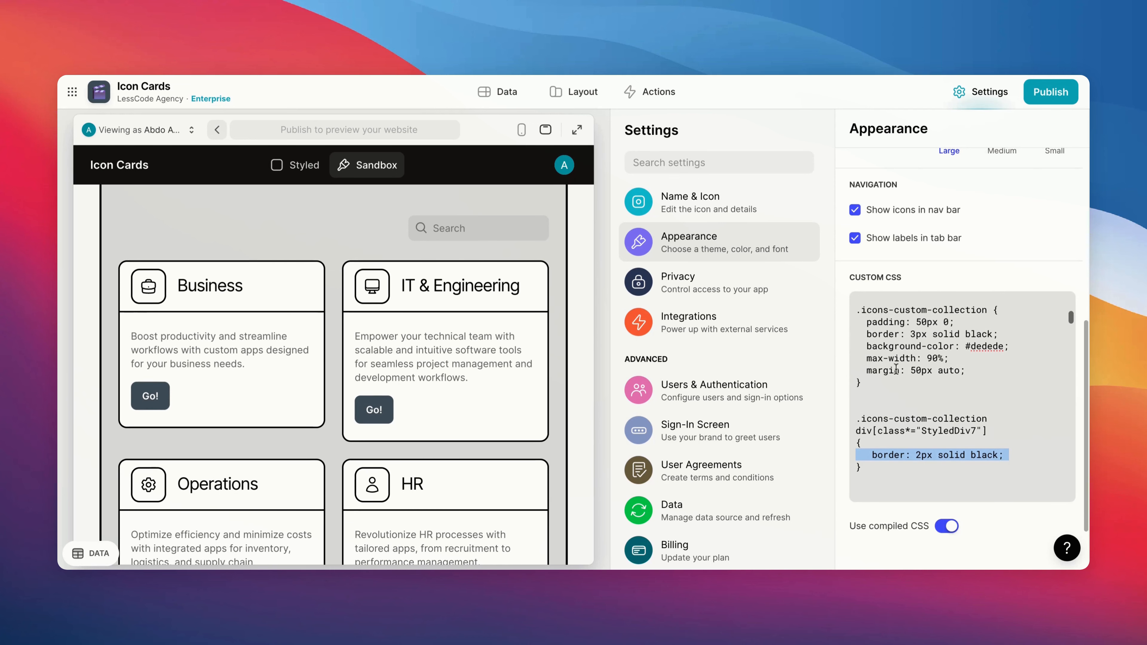
text(//)
key(Down)
text(//)
key(Down)
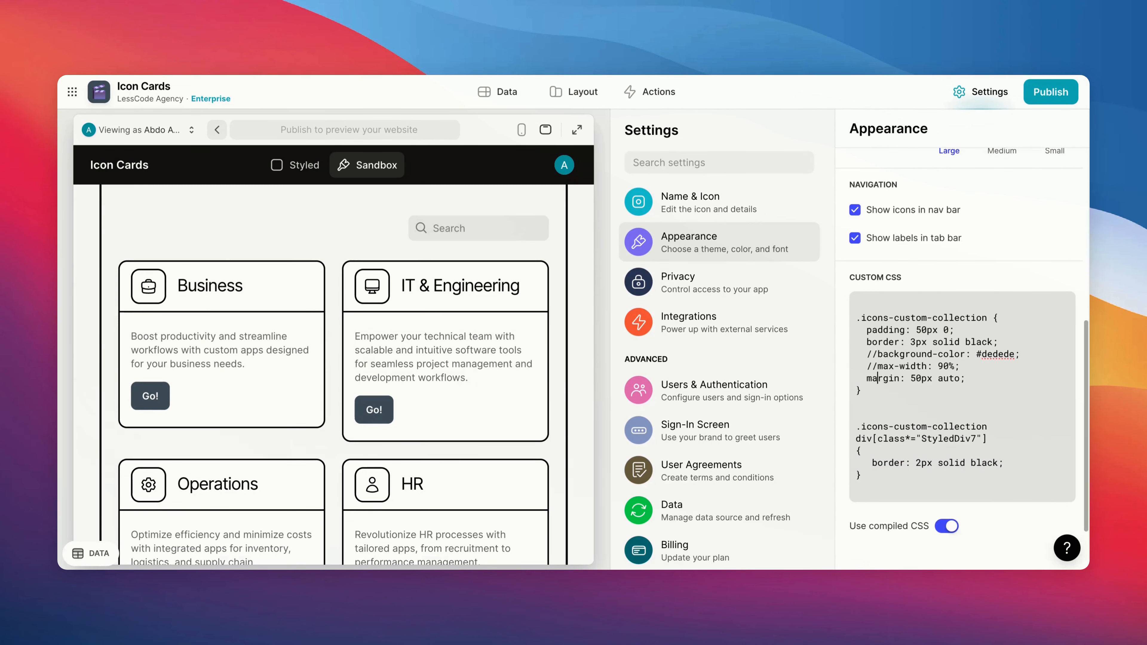
text(//)
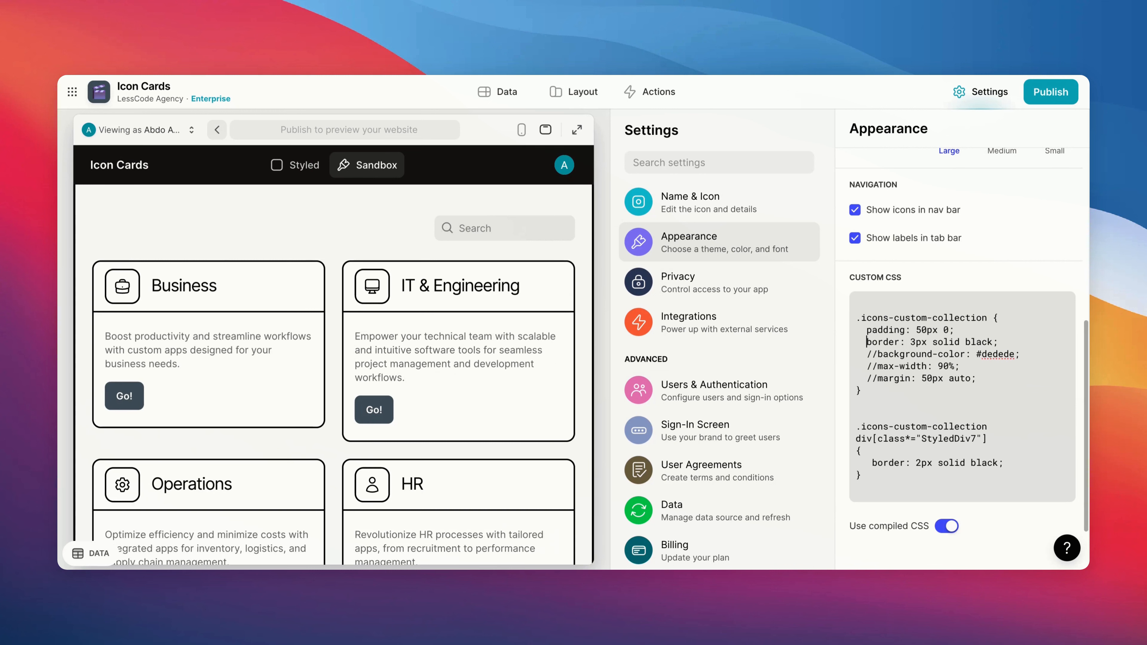
key(Up)
text(//)
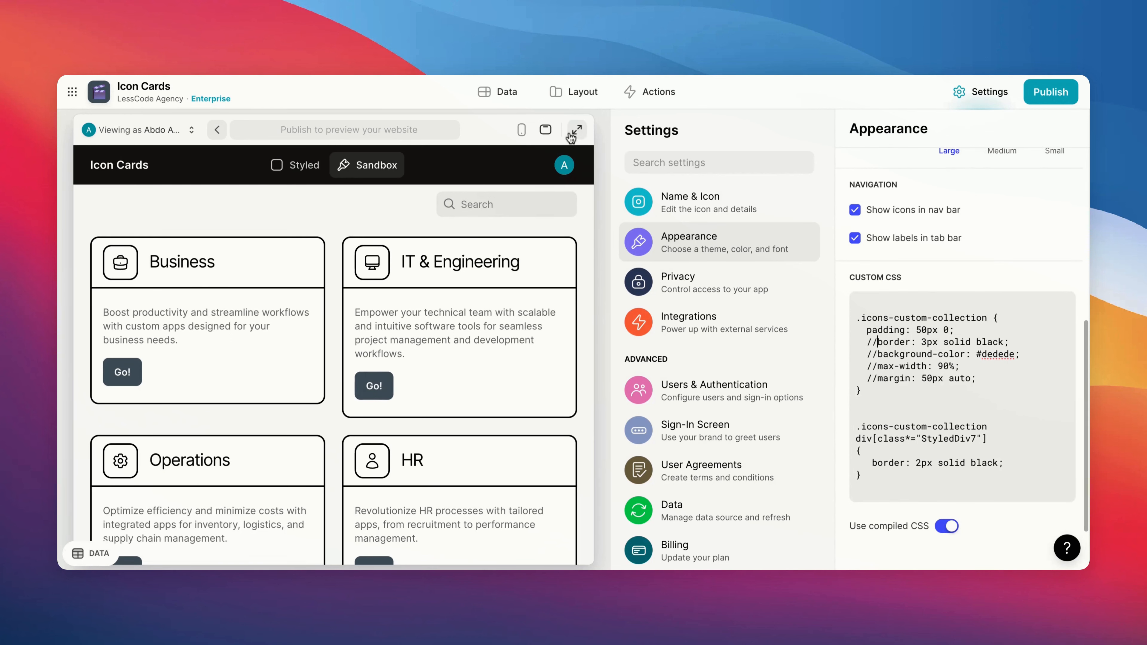
Assign the CSS class black-text to the Description text component in the Sandbox custom collection.
click(559, 93)
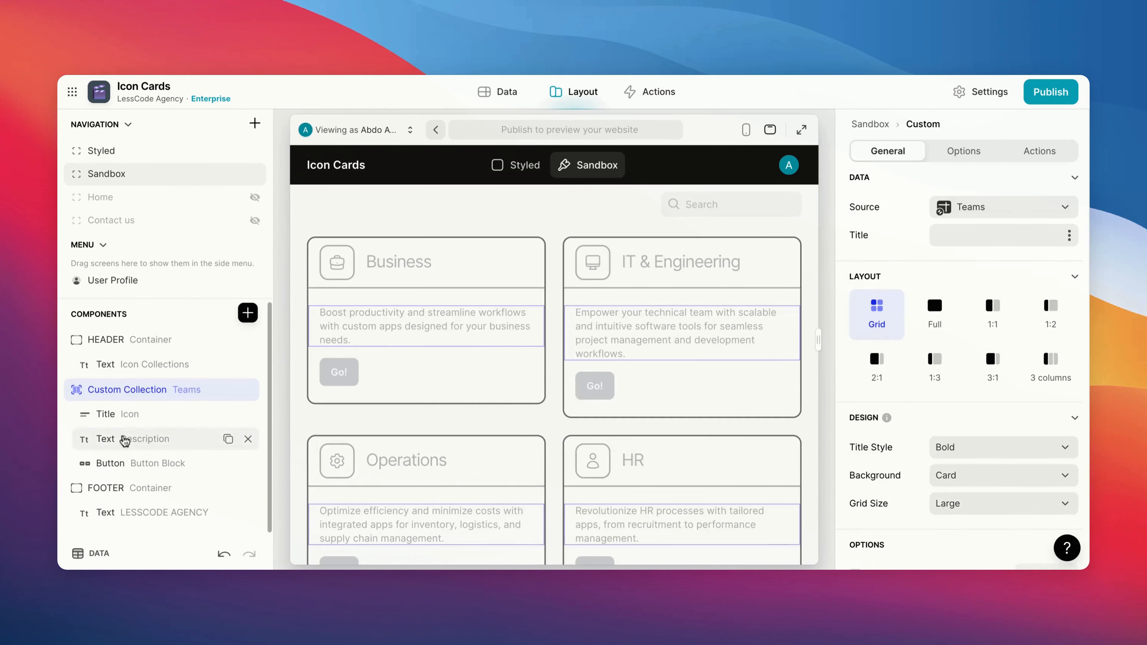
click(125, 440)
click(1016, 151)
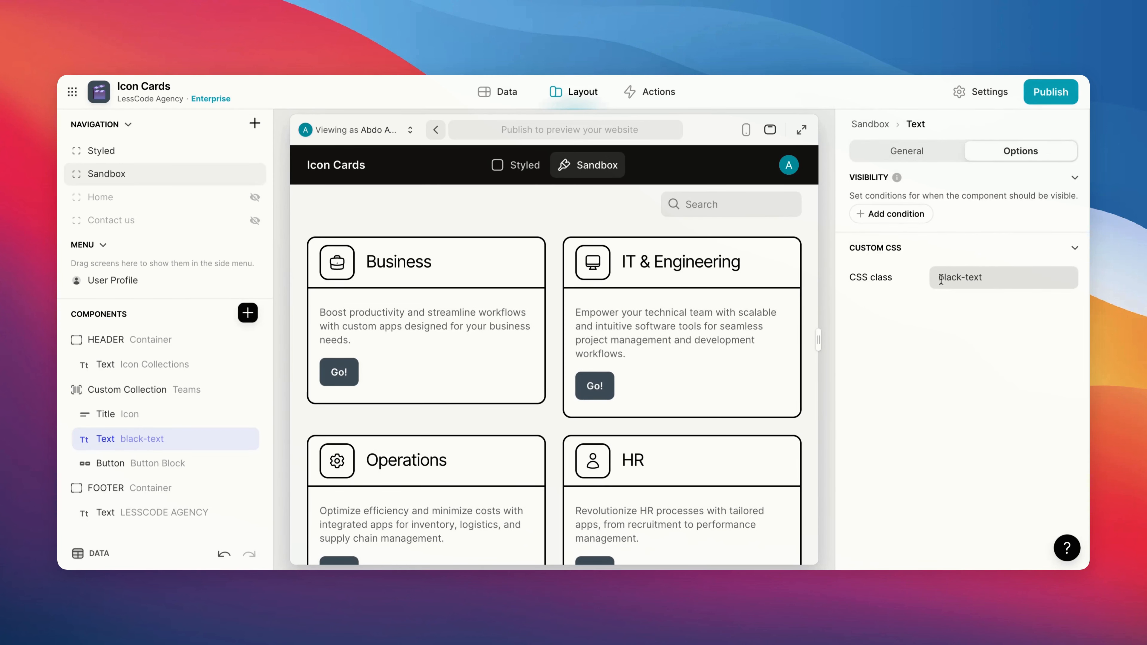
Assign the CSS class black-button to the collection's Button Block component.
click(110, 466)
click(952, 280)
text(bl)
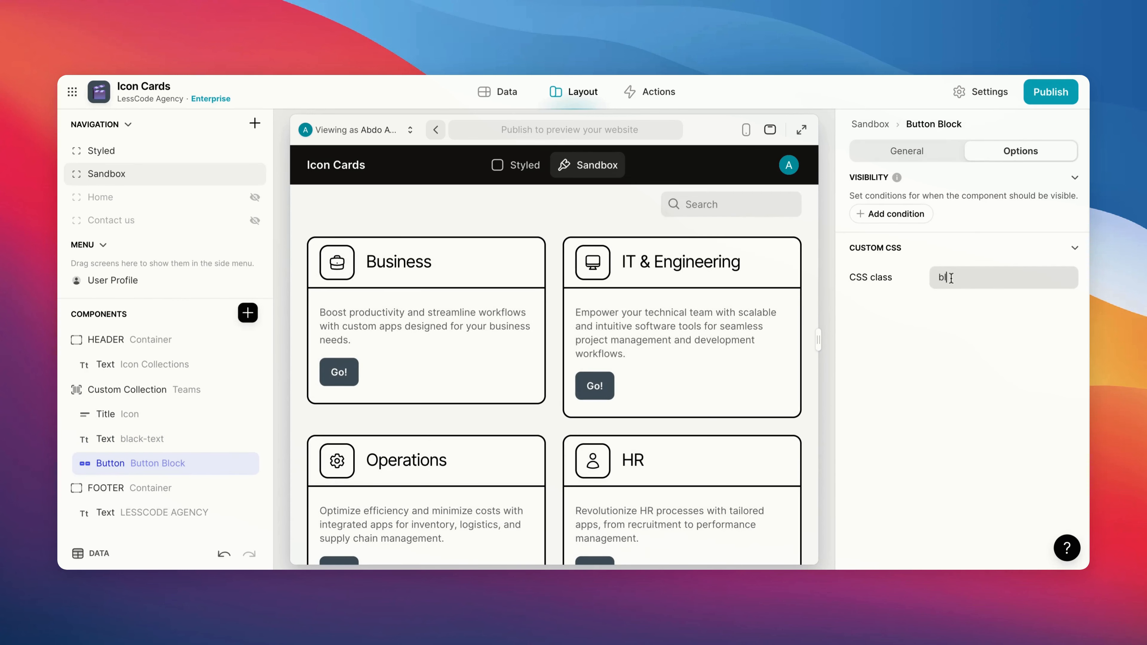
text(ack-button)
Start a .black-text rule below the StyledDiv7 border rule in the app's custom CSS.
click(980, 92)
click(763, 241)
scroll(900, 384, down, 15)
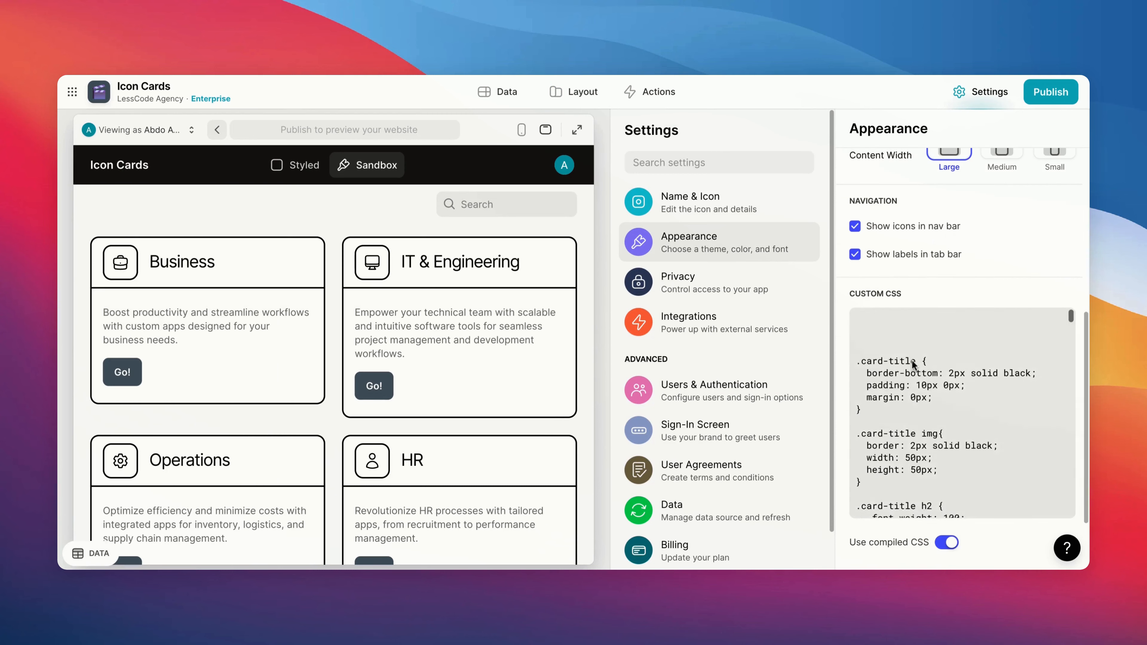
scroll(899, 384, down, 5)
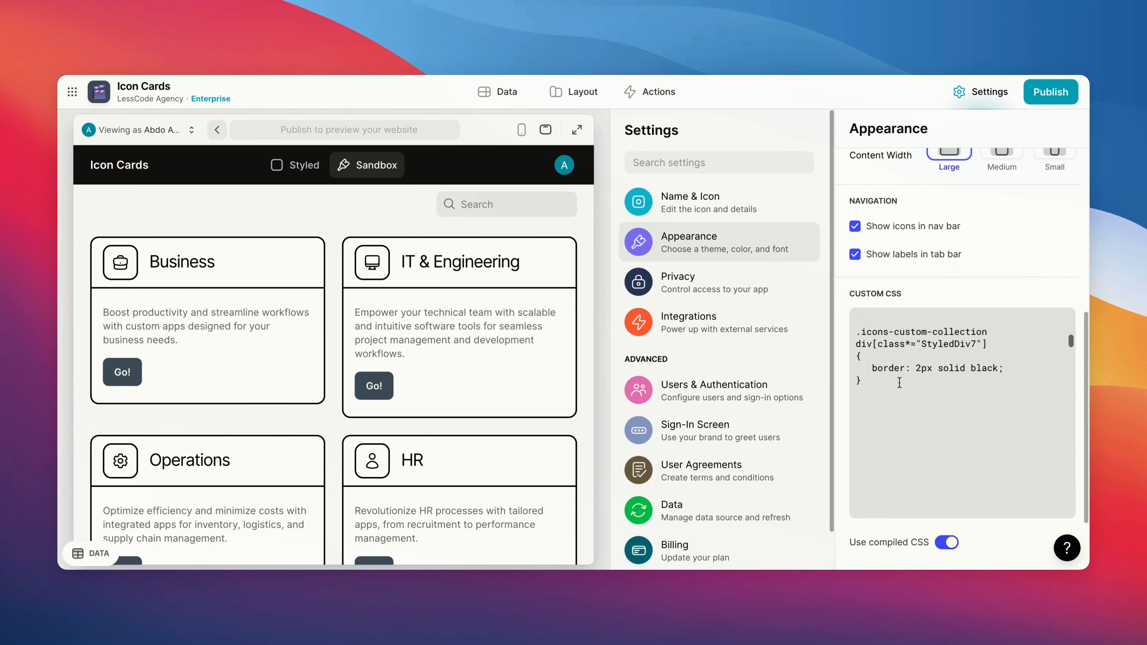
scroll(885, 357, up, 5)
scroll(884, 357, down, 3)
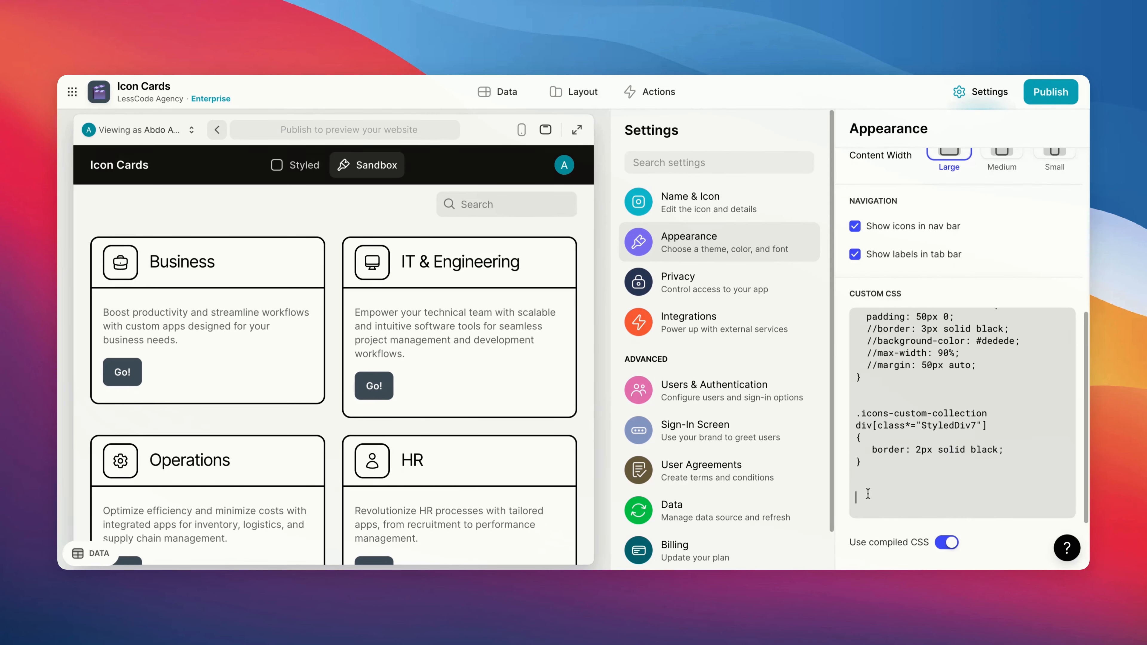
text(.black-text {)
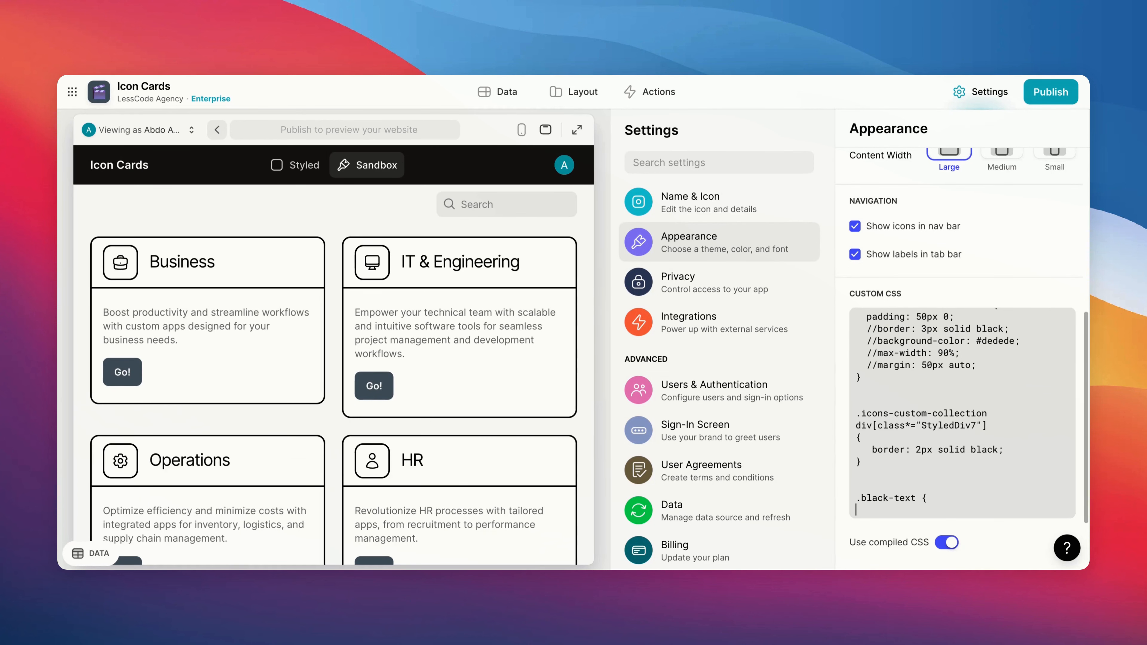
key(Return)
key(Return)
text(})
key(Up)
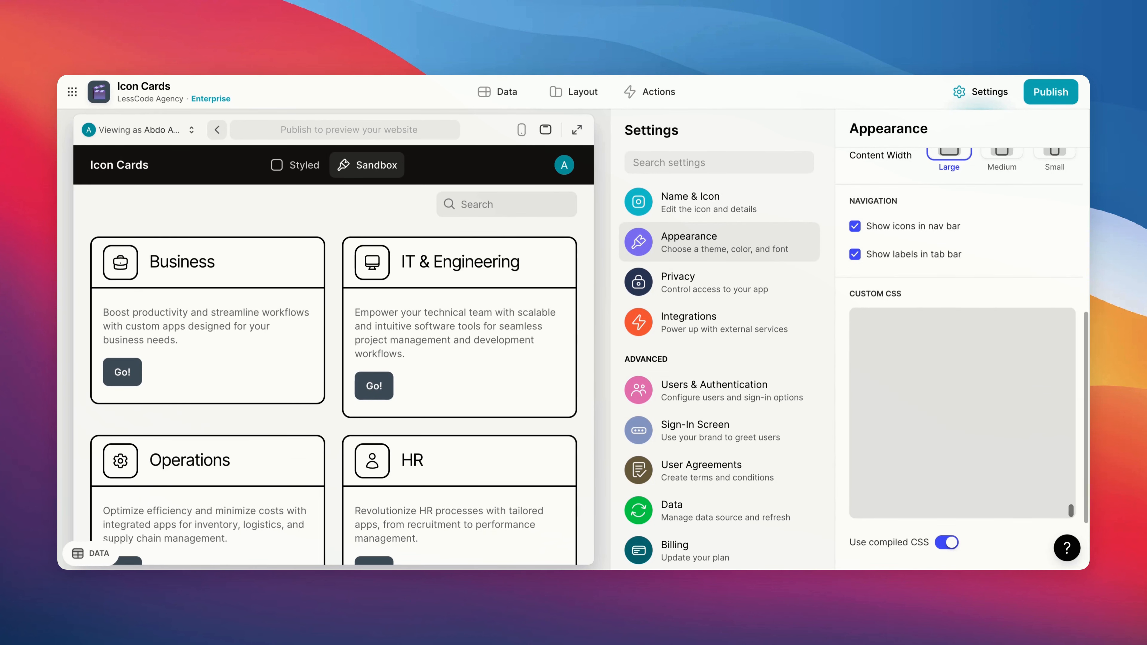
Complete the text rule in the custom CSS as .black-text p with color: black.
scroll(896, 485, up, 10)
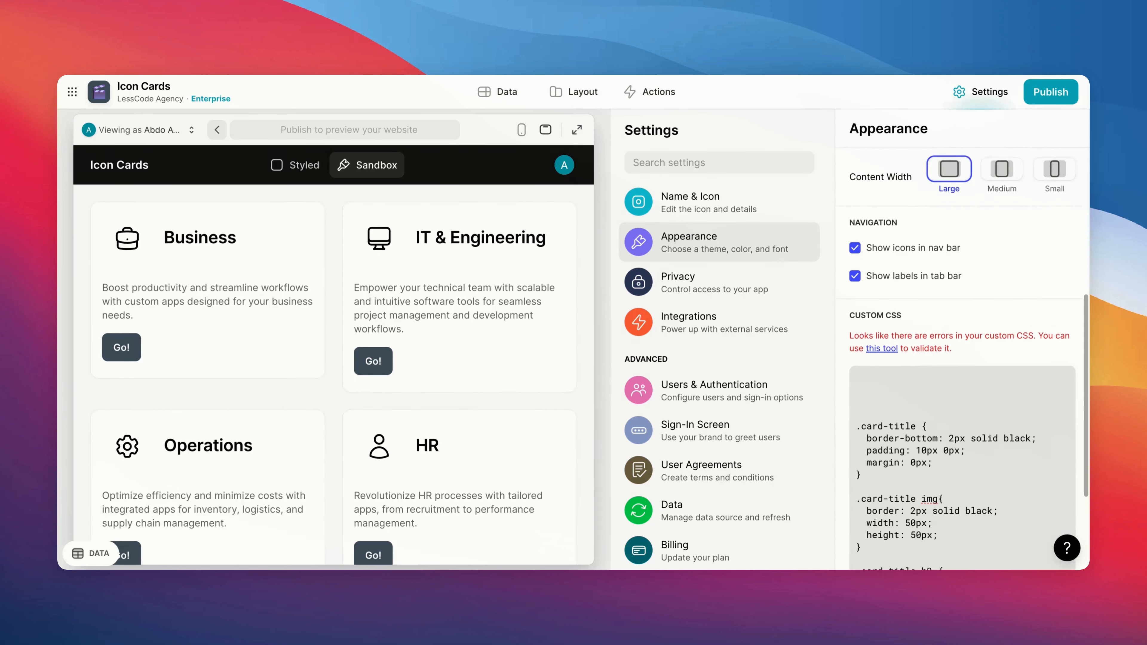
scroll(896, 484, down, 10)
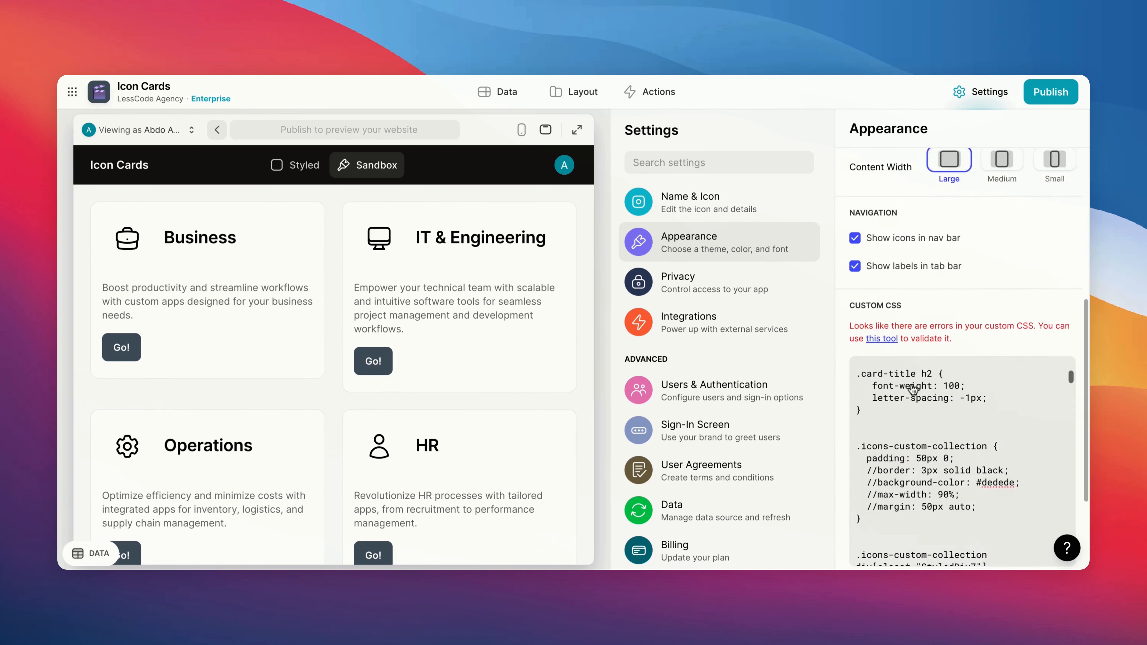
scroll(912, 389, down, 1)
click(875, 399)
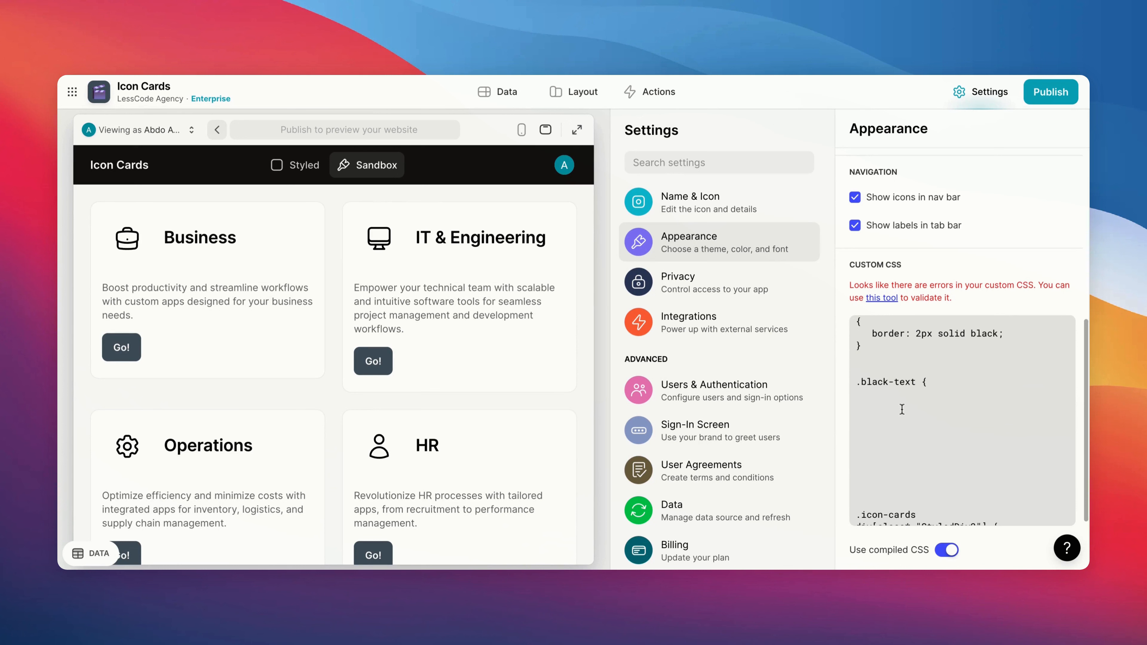
key(Return)
text(c)
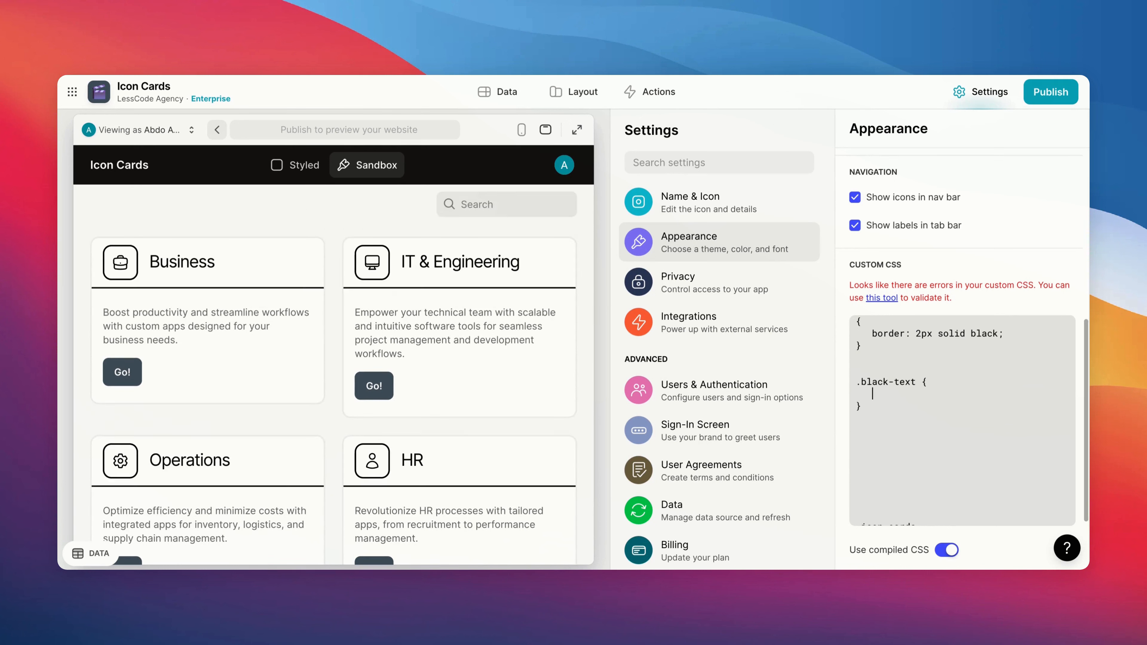
text(olor: black)
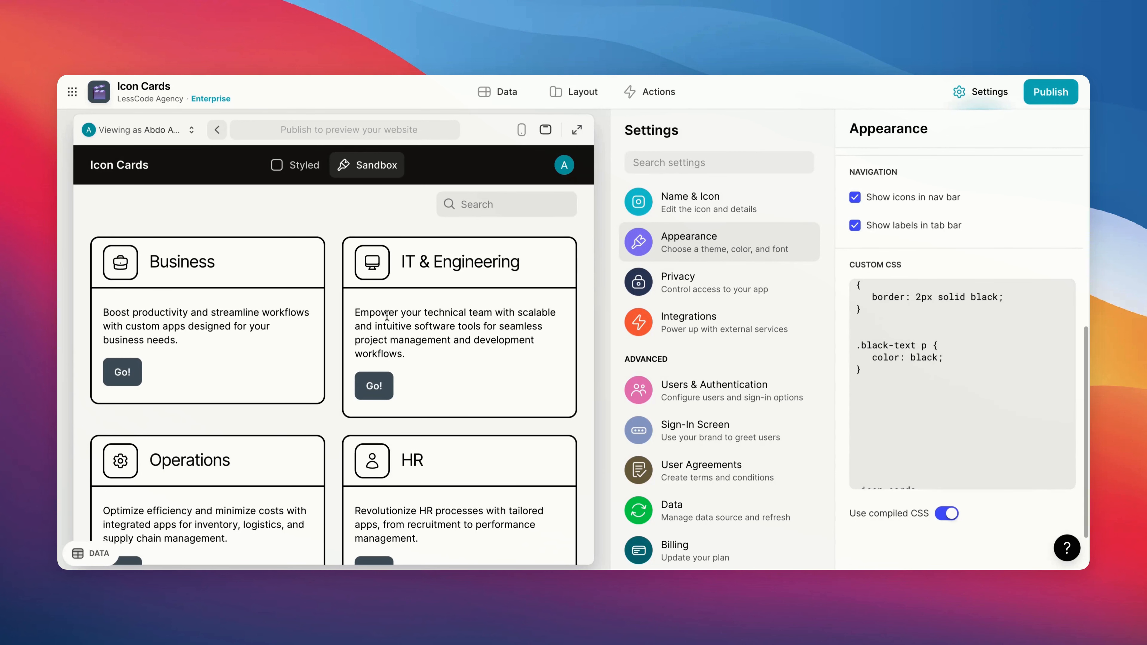
Add a .black-button button rule with background-color: black below the .black-text p rule.
text(black-button button)
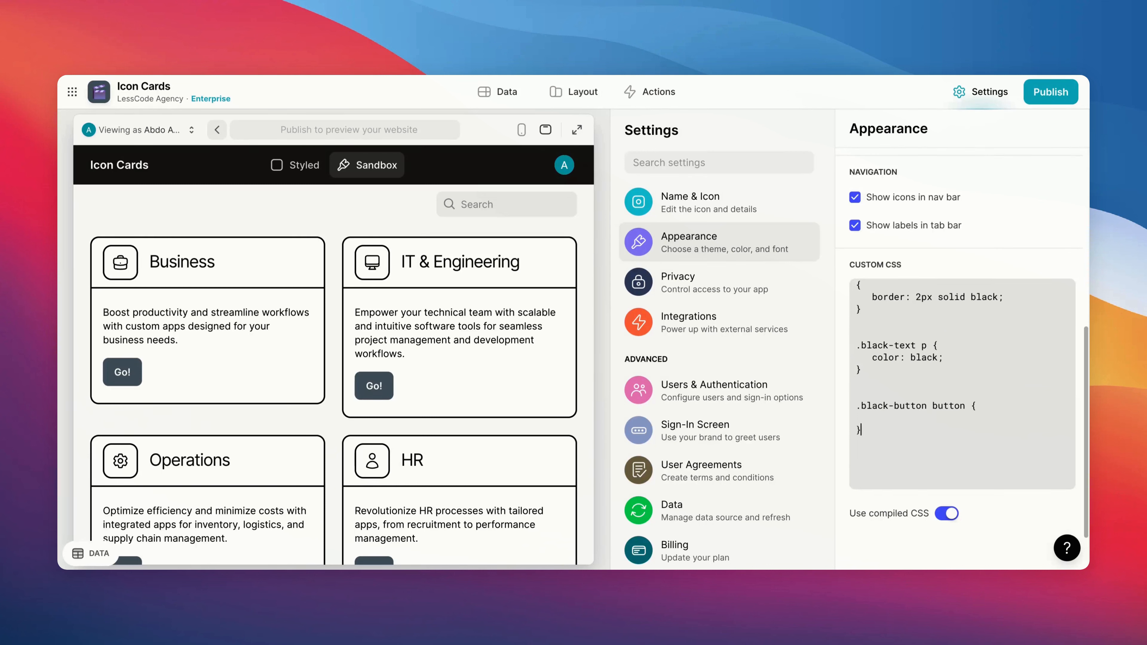
text( {   )
text(background)
text(-color: black;)
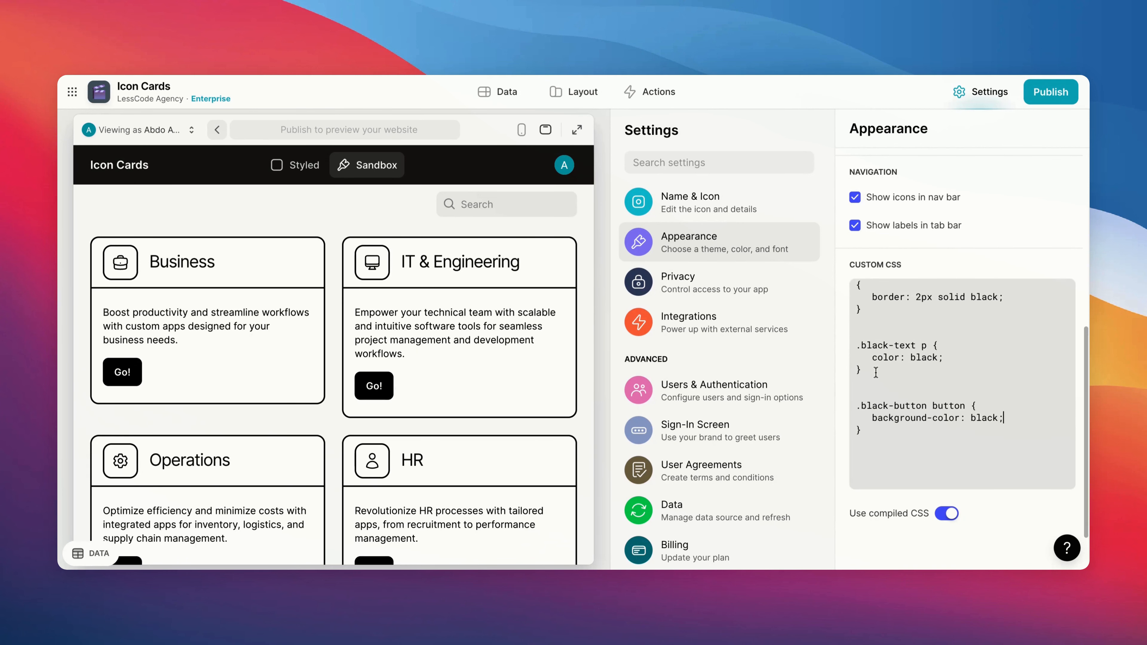
Insert an .italic-text p rule with font-style: italic between the .black-text and .black-button rules.
click(872, 384)
key(Return)
text(italic-text p)
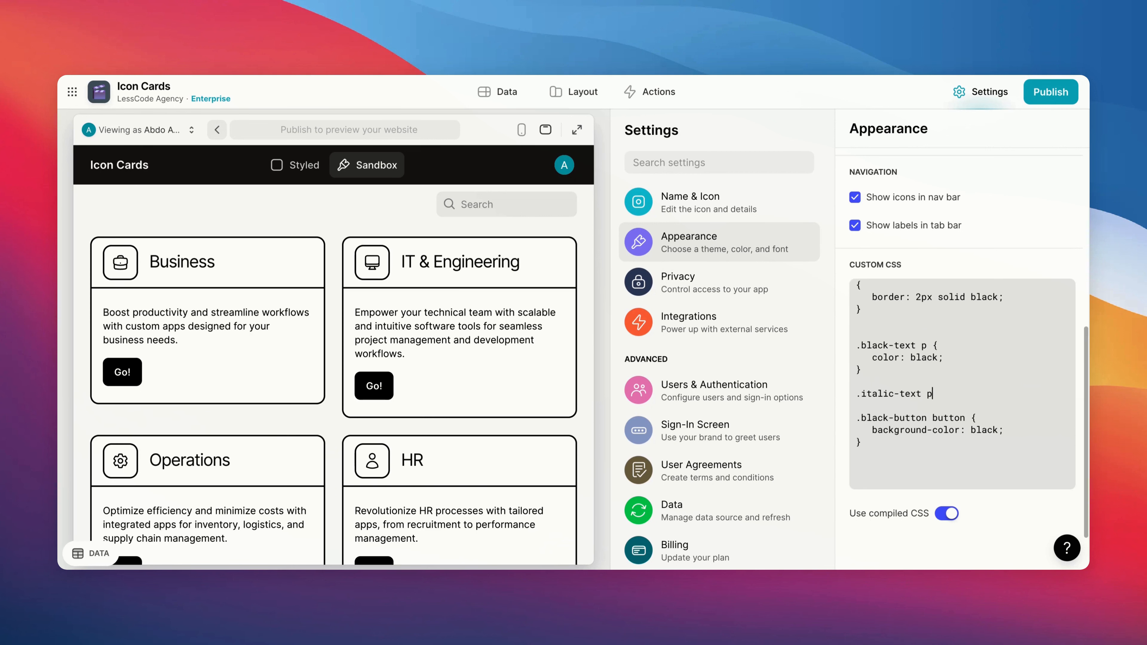
text( {)
key(Return)
key(Return)
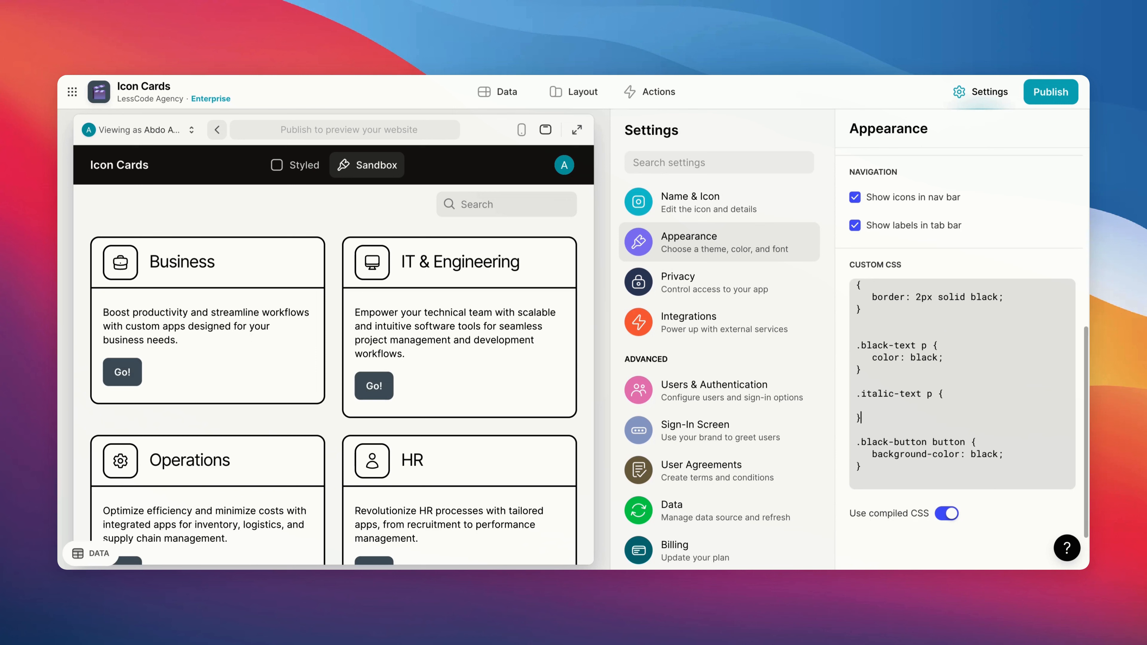
key(Tab)
text(font-sty)
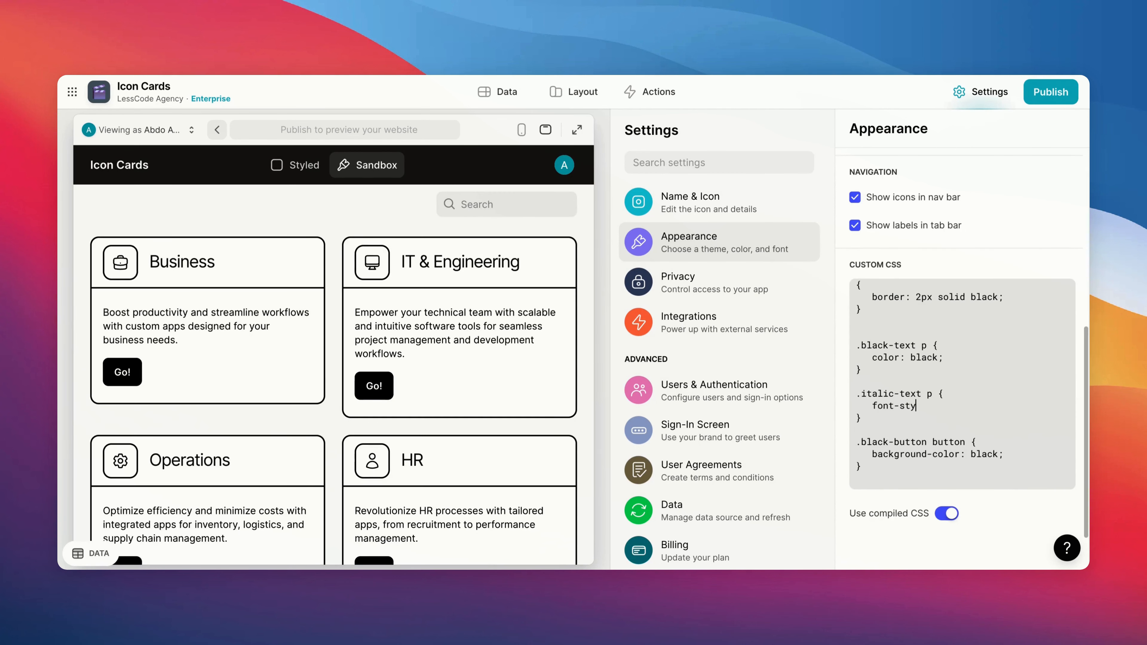
text(le: italic;)
Add italic-text as a second CSS class beside black-text on the Sandbox collection's Description text component.
click(564, 96)
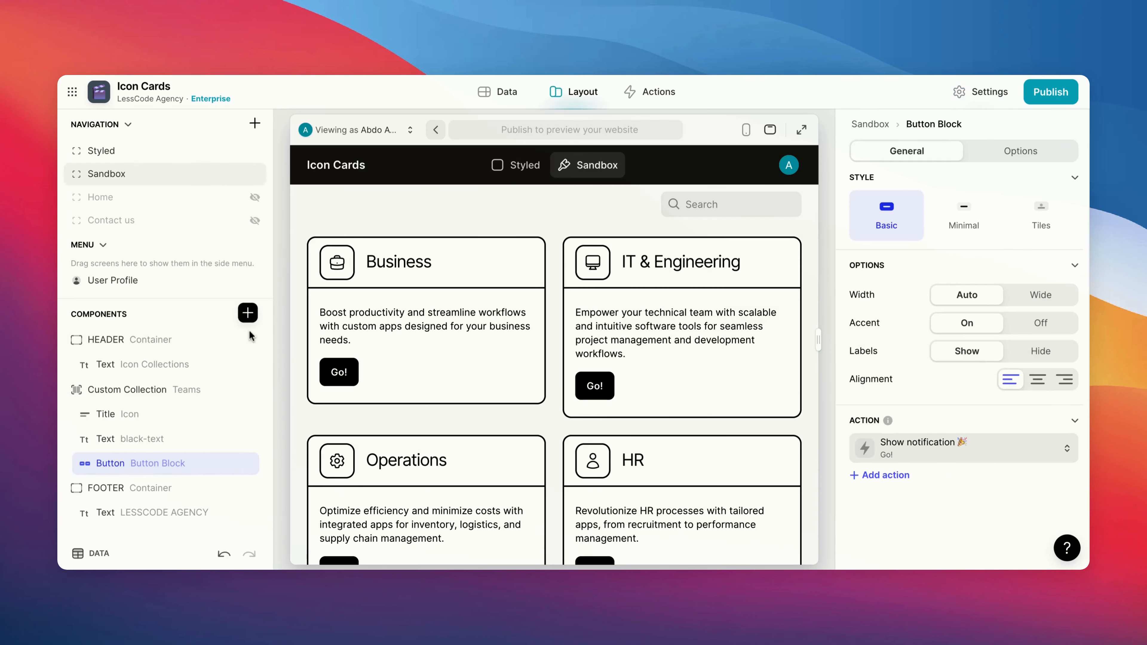
click(112, 439)
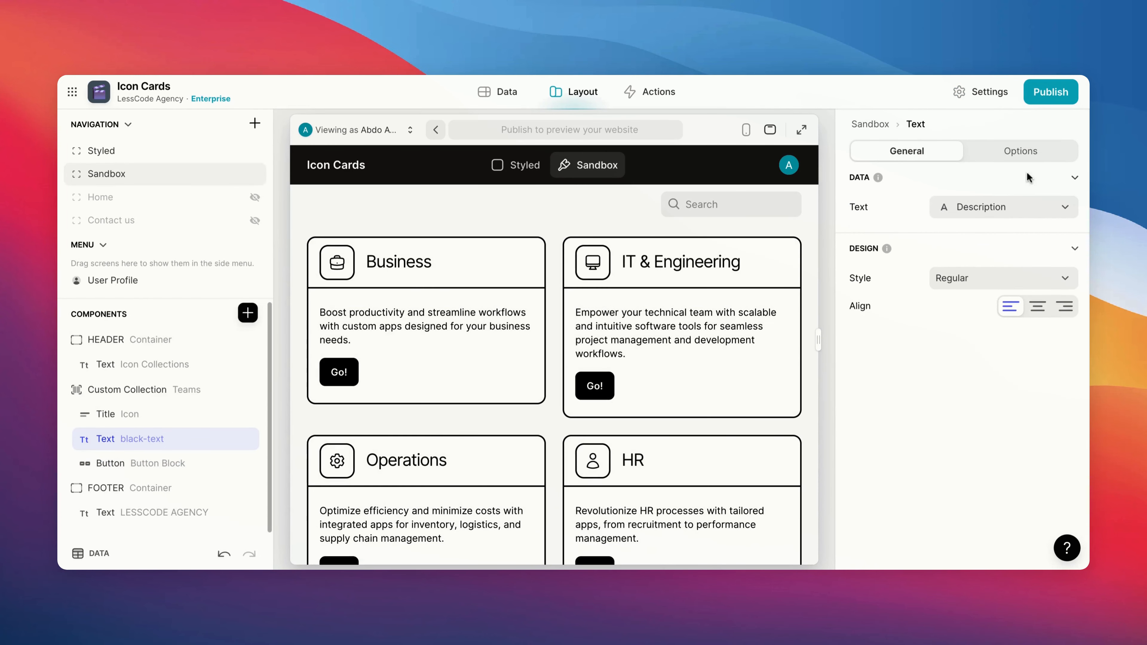
click(1020, 150)
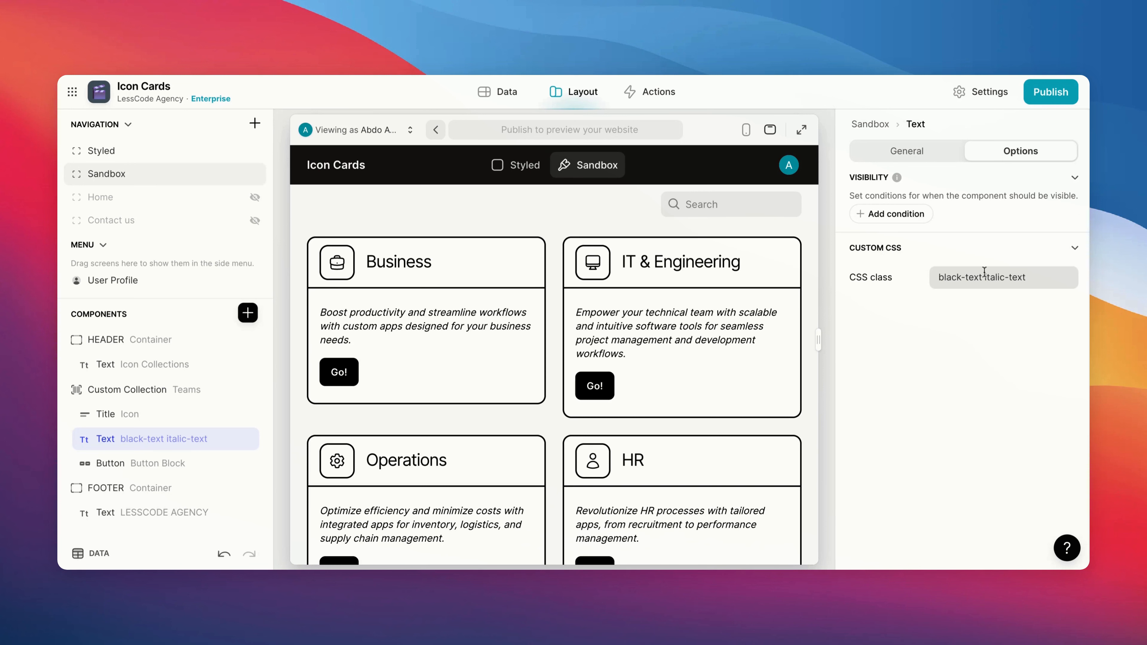
Examine the styled icon cards and their description text in the full-screen preview of the Sandbox page.
triple_click(627, 322)
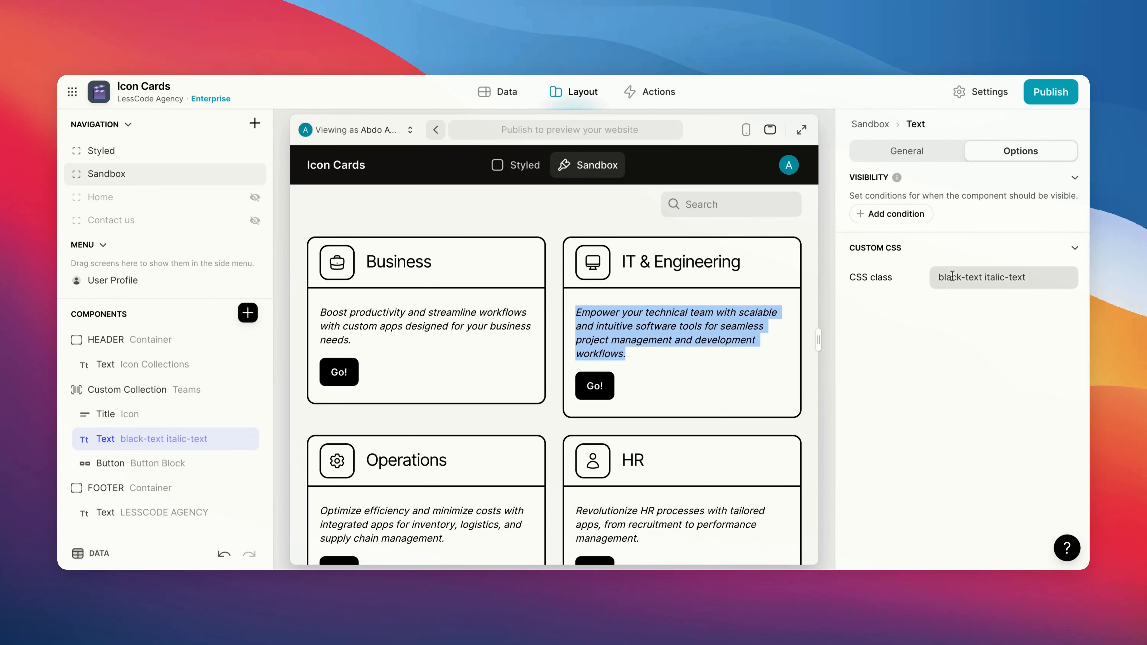
click(801, 130)
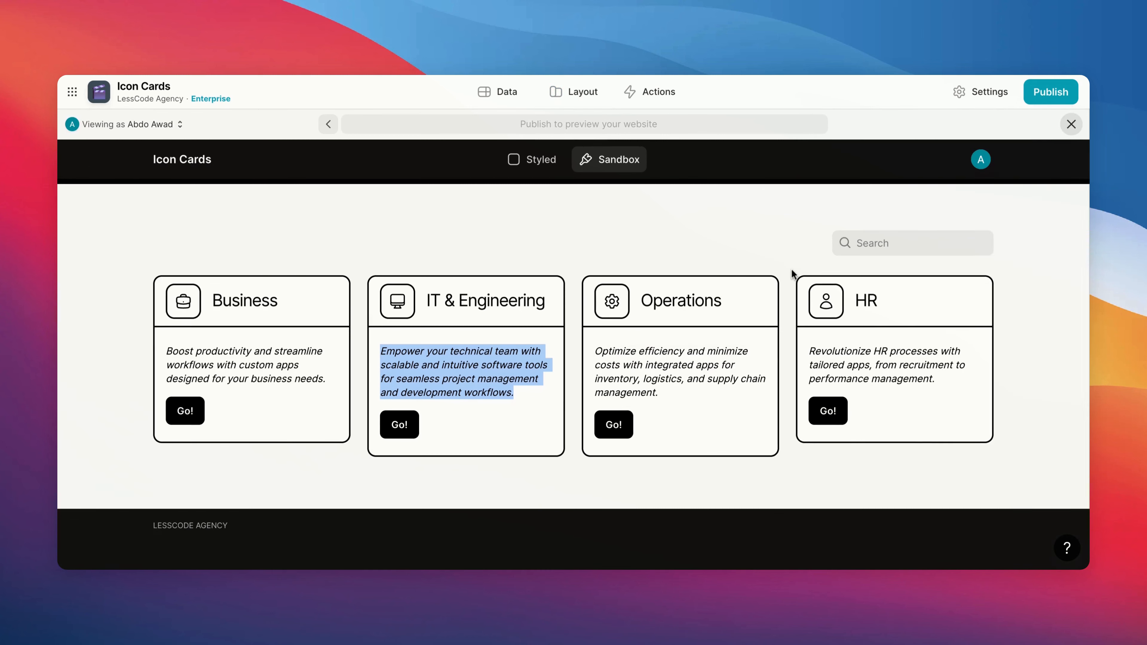
click(473, 357)
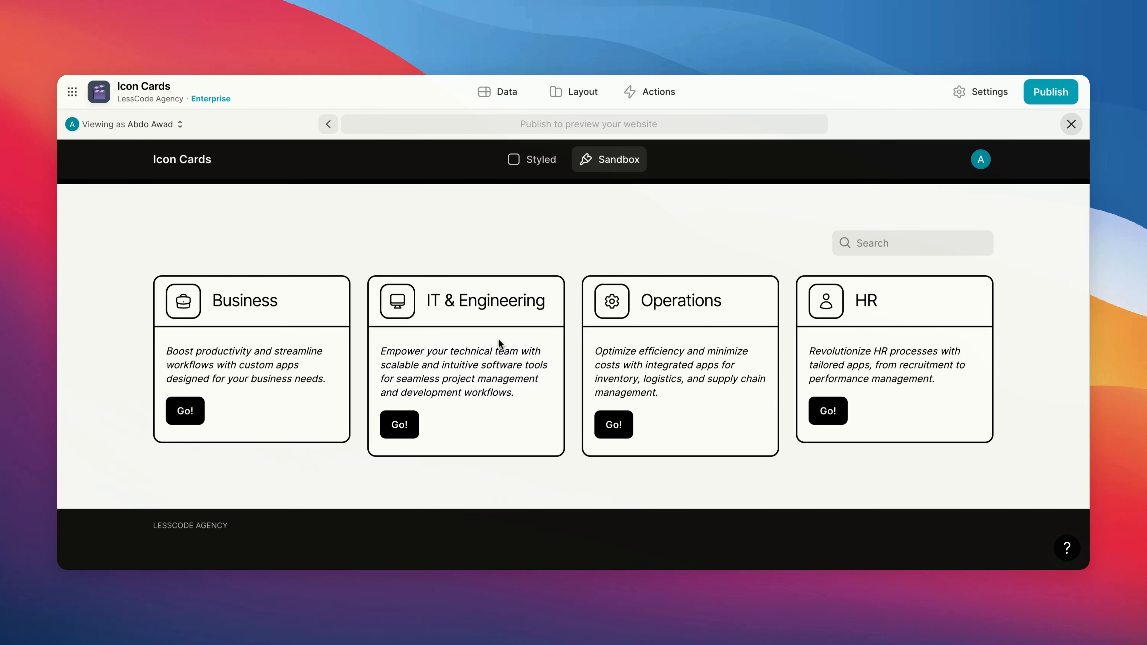
scroll(533, 344, up, 1)
scroll(543, 350, down, 1)
key(Escape)
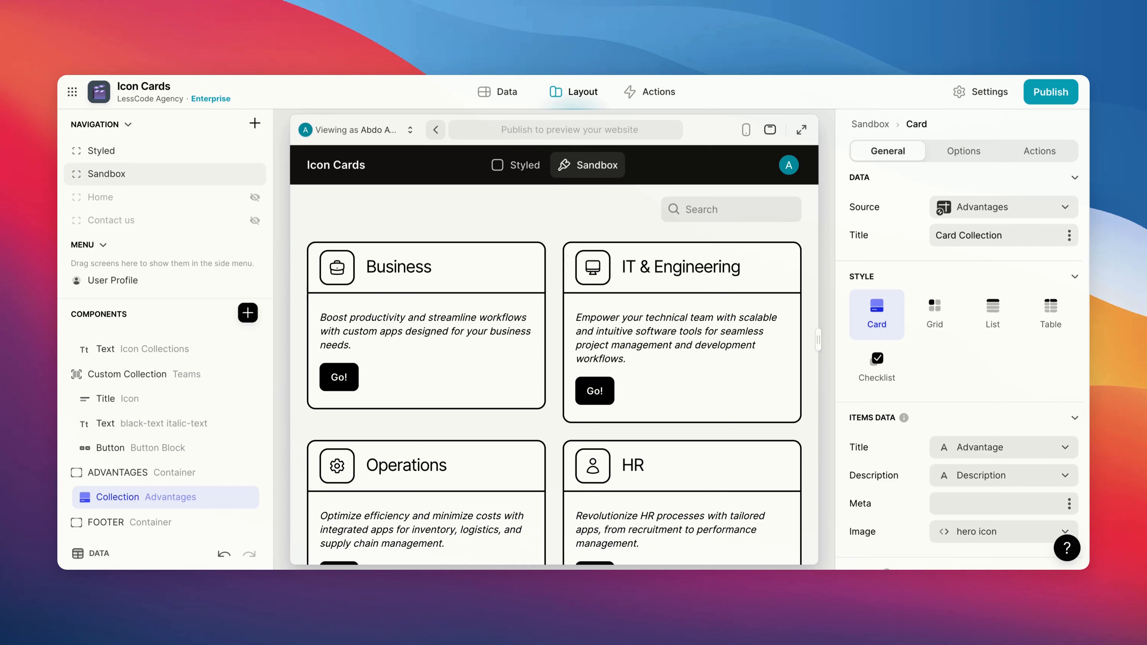
Examine the Sandbox page's Card Collection in the desktop and phone previews, including how its cards scroll horizontally.
scroll(553, 375, down, 3)
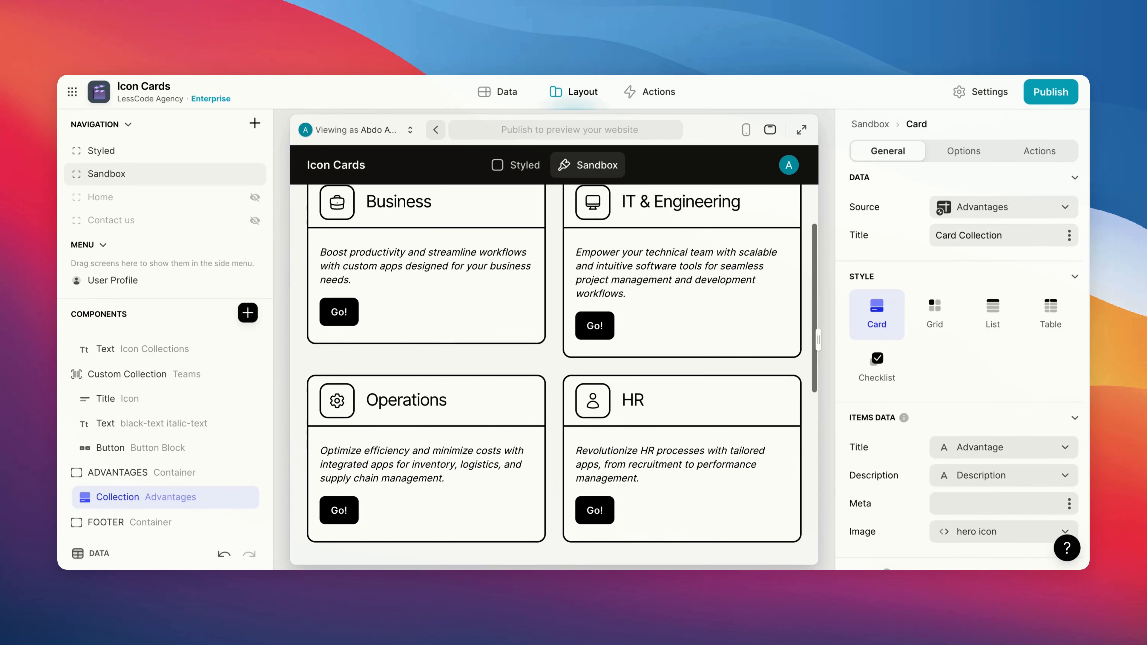
scroll(554, 375, down, 3)
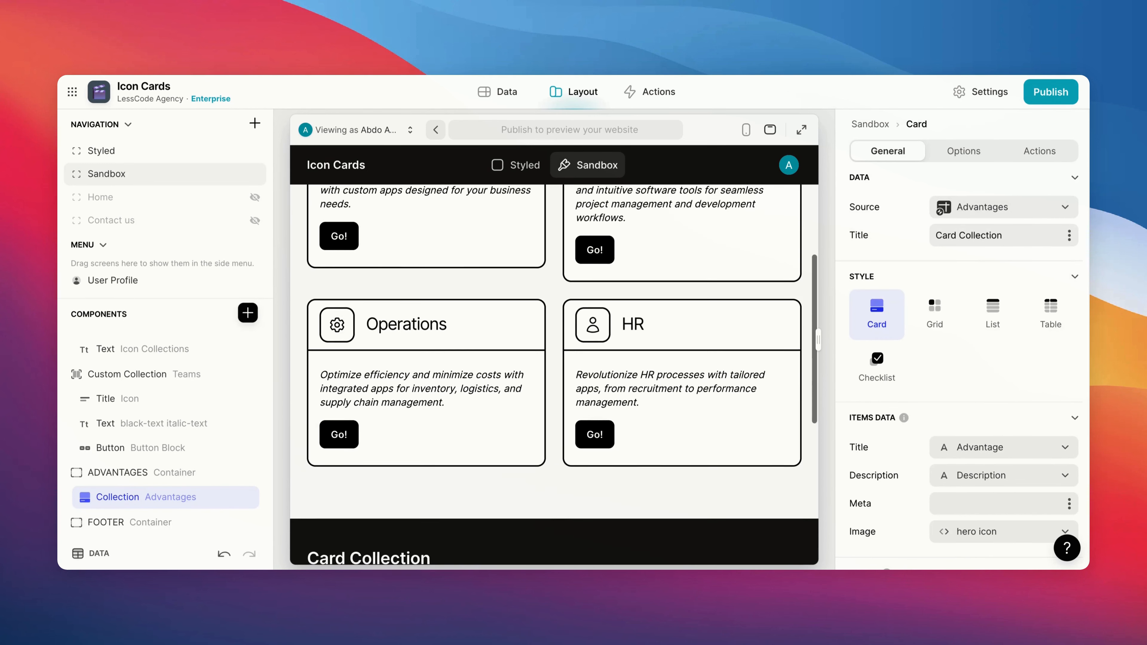
scroll(639, 375, down, 5)
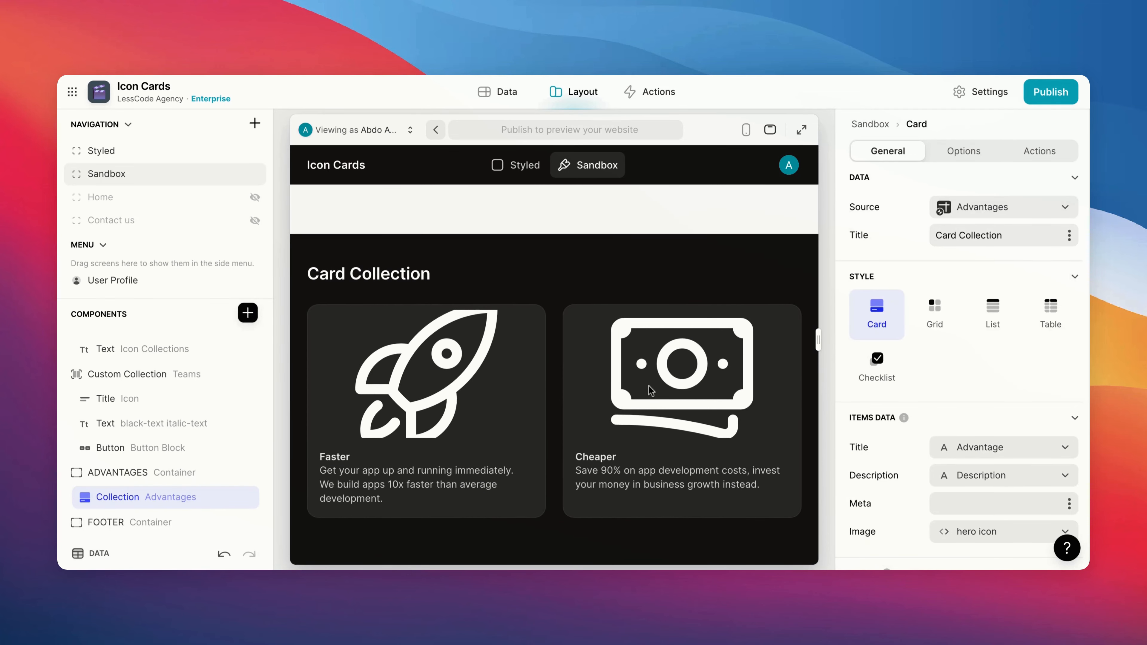
scroll(630, 411, right, 15)
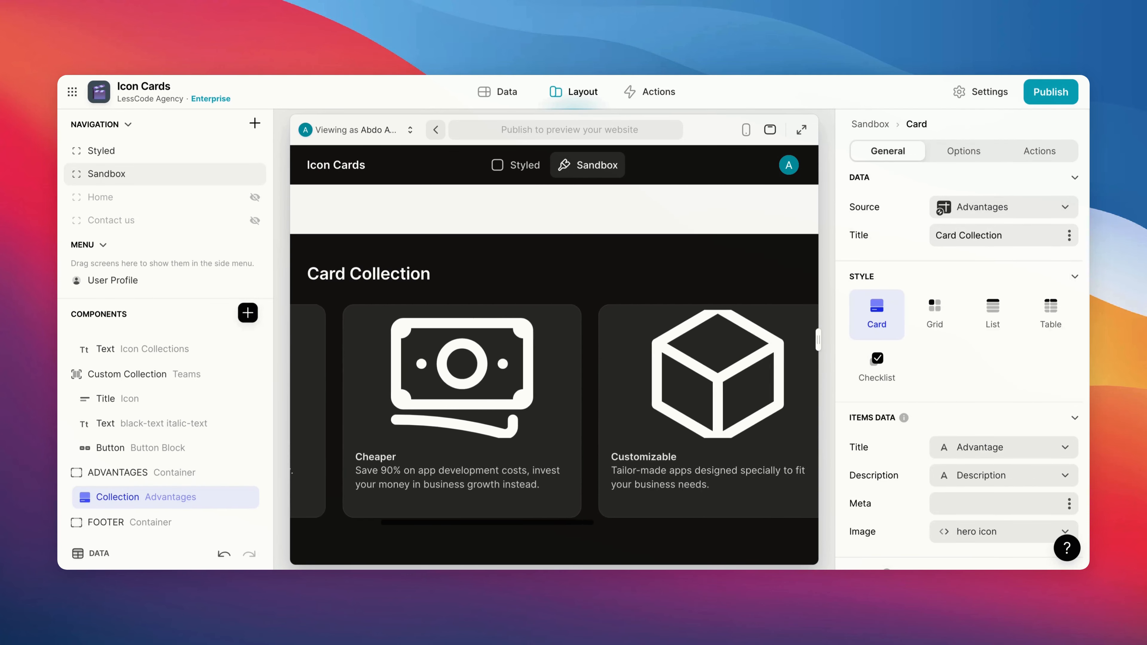
scroll(630, 411, left, 12)
scroll(630, 411, left, 3)
click(746, 130)
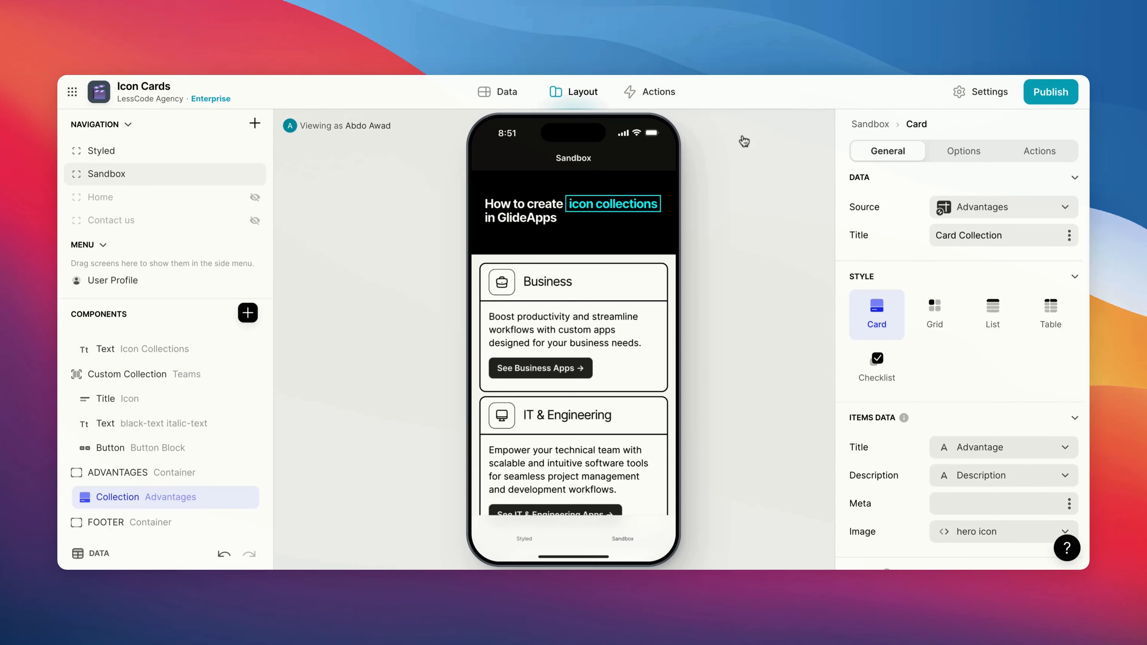
scroll(594, 371, down, 7)
scroll(594, 371, down, 5)
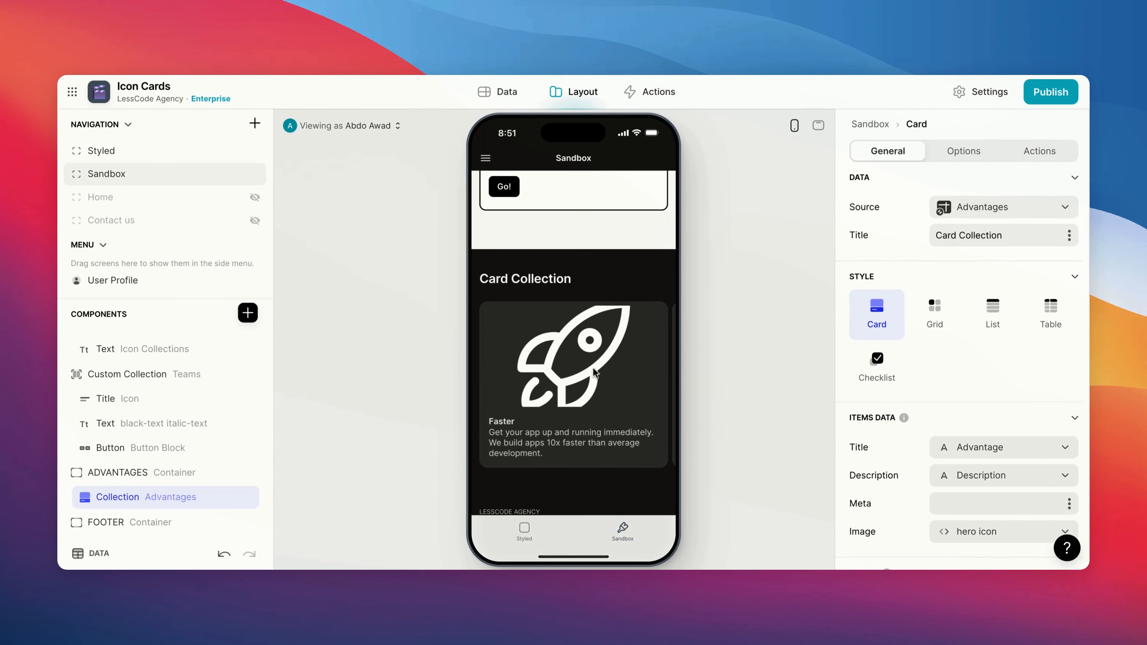
scroll(594, 371, right, 8)
scroll(577, 329, right, 2)
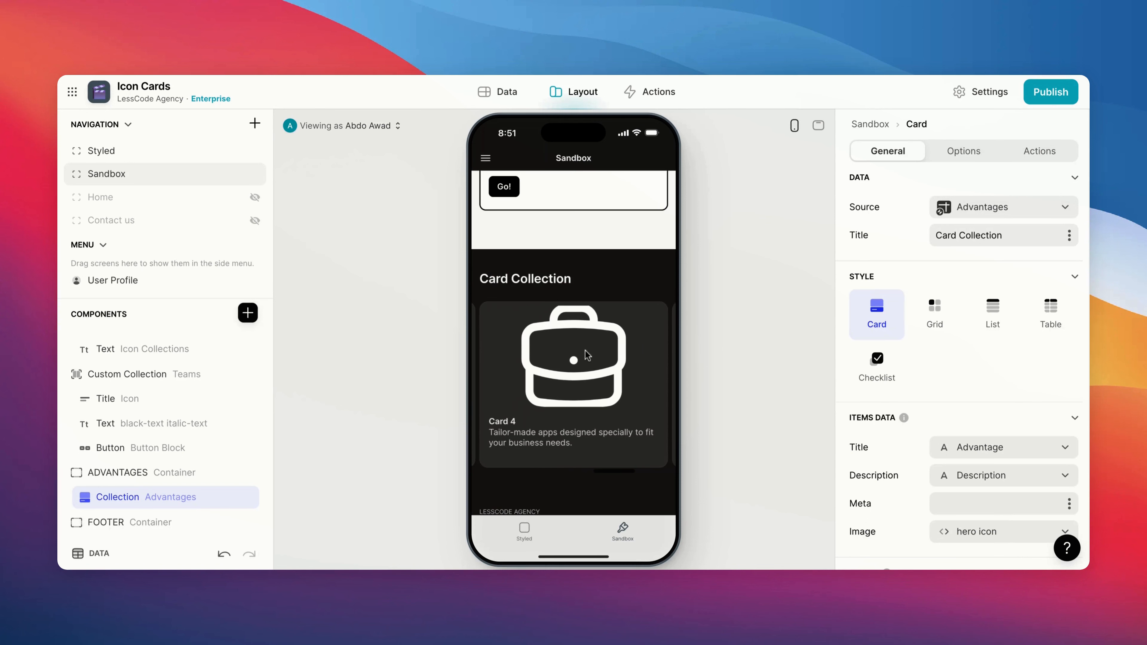
scroll(577, 329, down, 1)
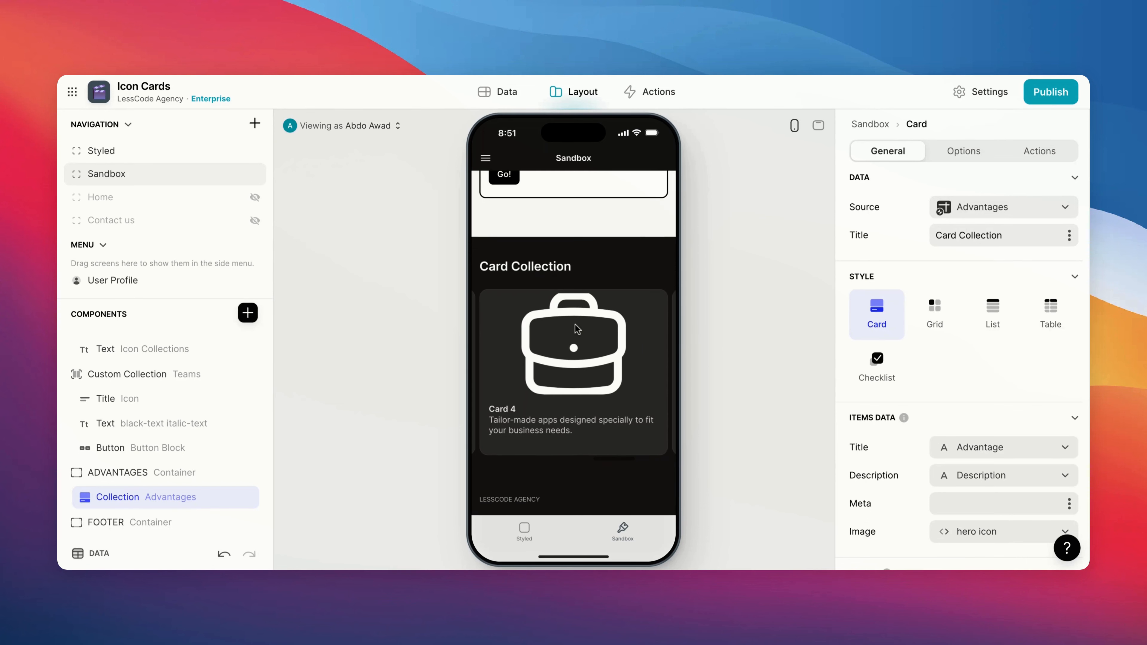
Review the Advantages collection's items data and design settings, and the CSS class in its options.
double_click(128, 499)
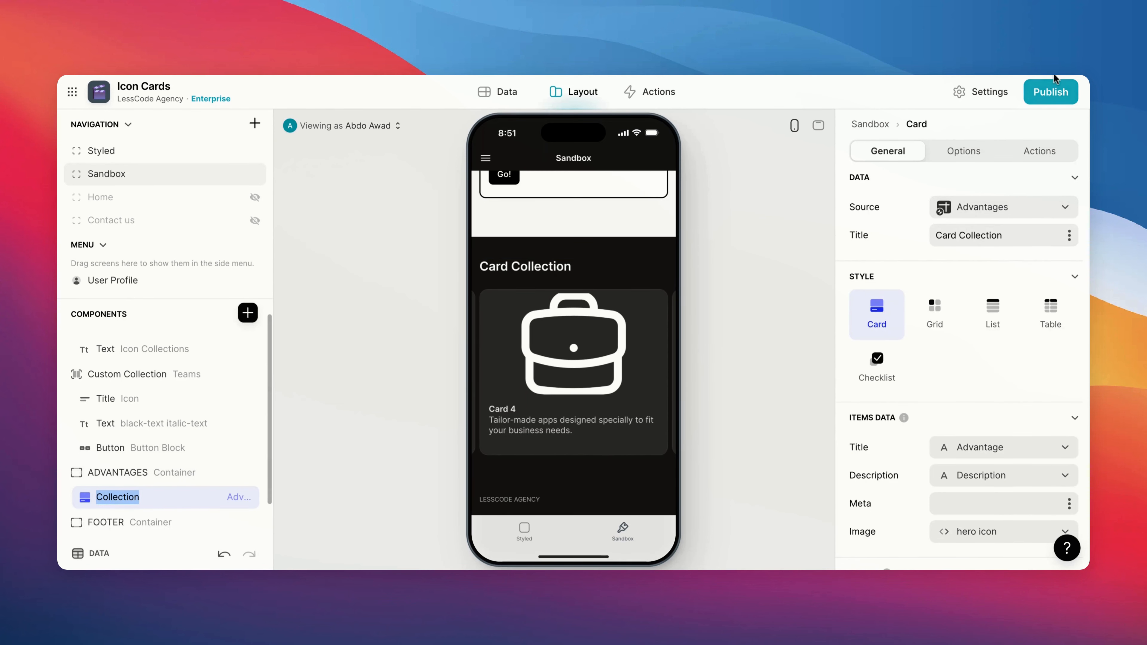
scroll(993, 336, down, 6)
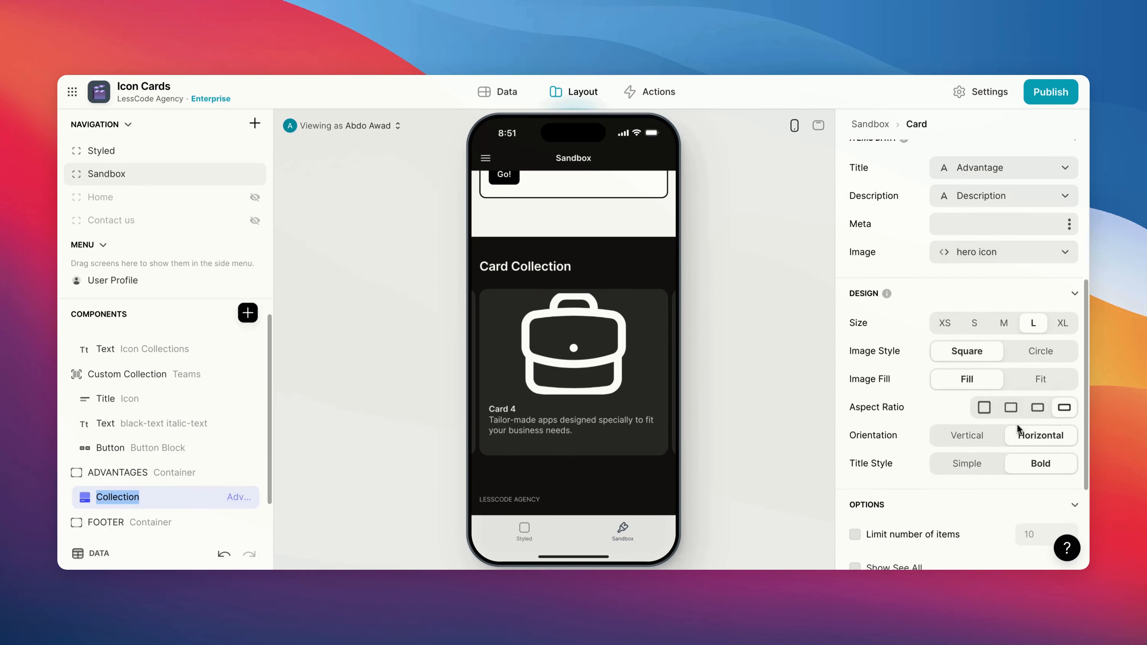
scroll(1032, 441, down, 3)
scroll(1011, 407, up, 5)
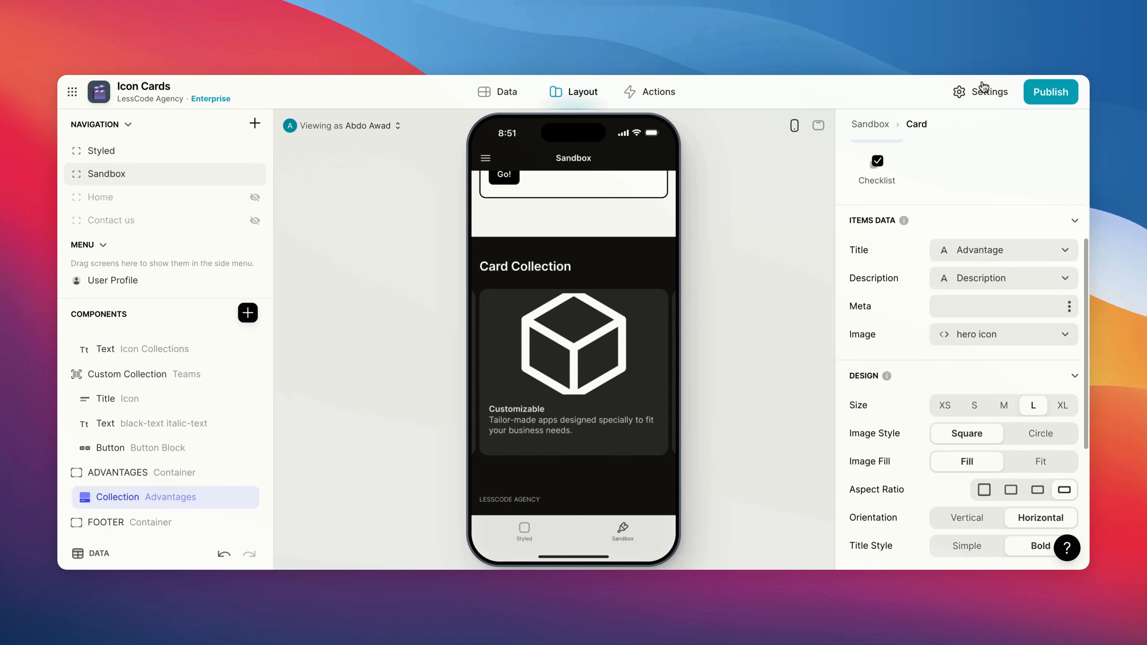
scroll(980, 147, up, 5)
click(980, 148)
scroll(946, 399, down, 4)
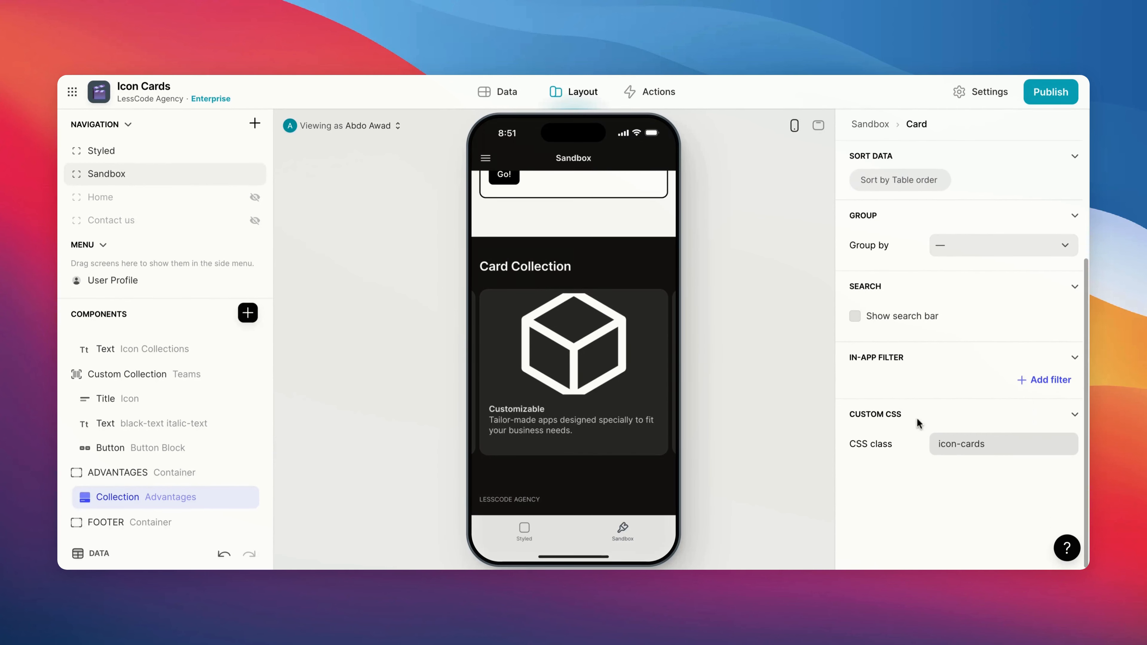
Add an .icon-cards rule to the app's custom CSS with border: 2px solid white and padding: 20px.
click(985, 91)
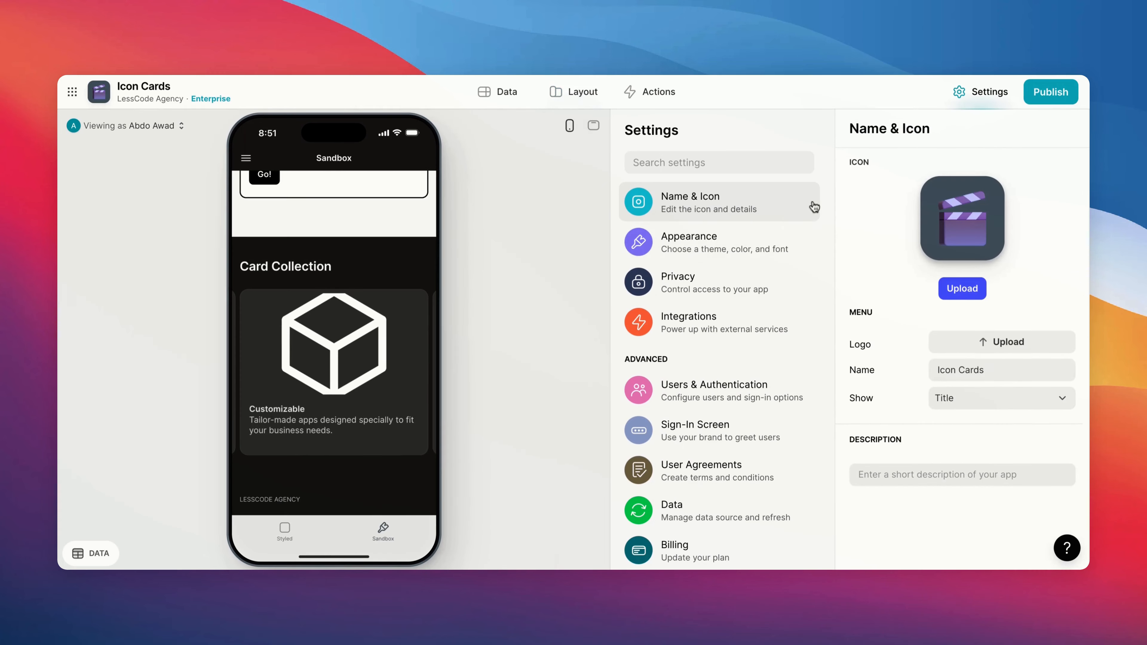
click(739, 246)
scroll(907, 356, down, 8)
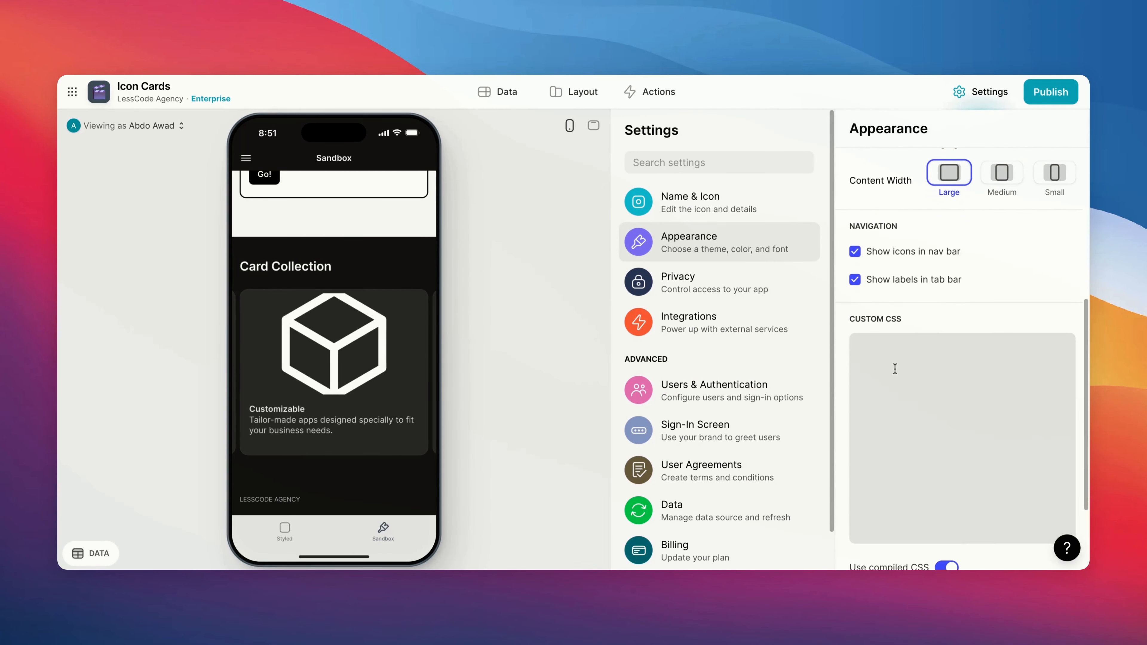
click(895, 369)
text(.icon-cards {)
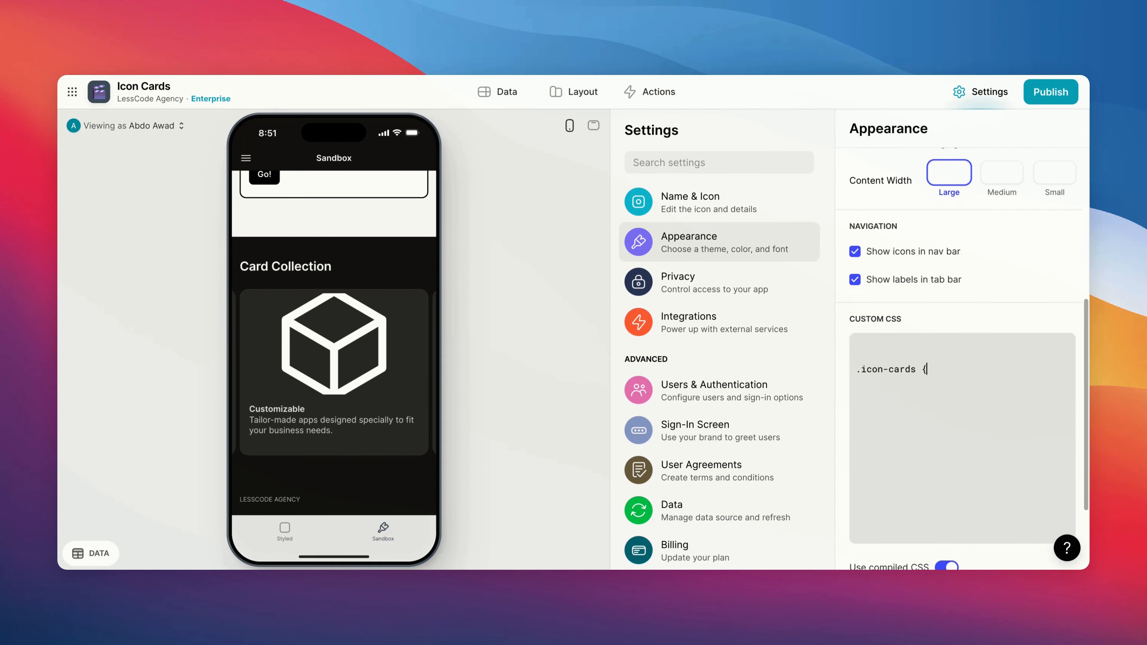
key(Return)
key(Return)
text(})
key(Up)
text(border: 2px solid white;)
key(Return)
text(padding: 20px;)
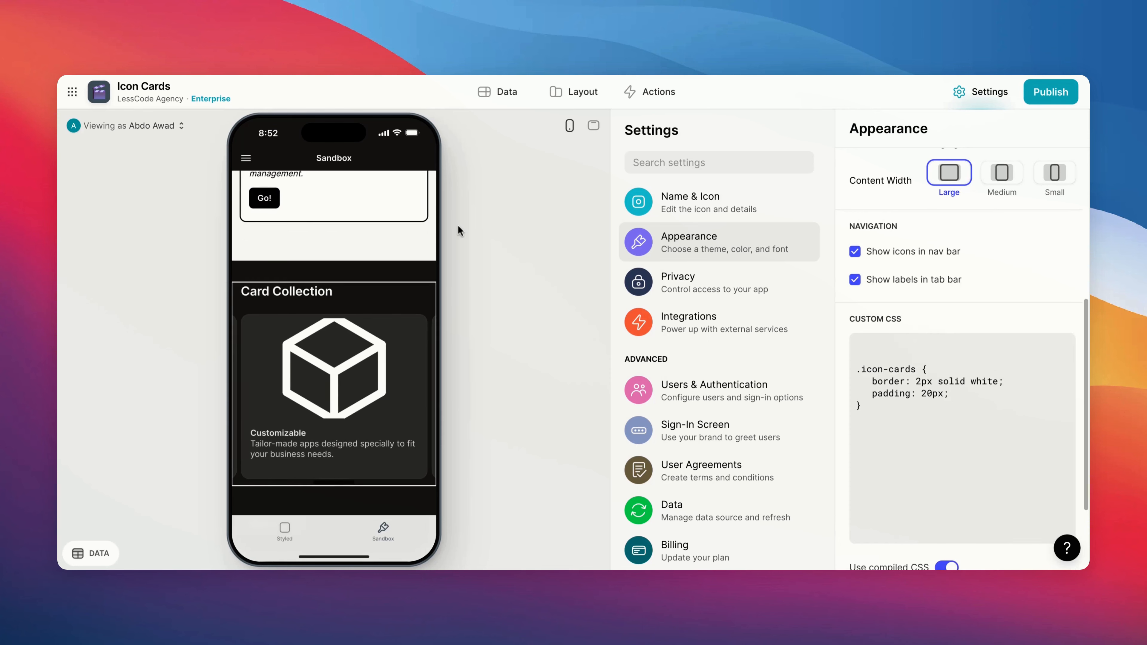
Check the bordered Card Collection in the full-screen desktop preview, scrolling through its cards horizontally.
click(594, 125)
scroll(575, 277, down, 10)
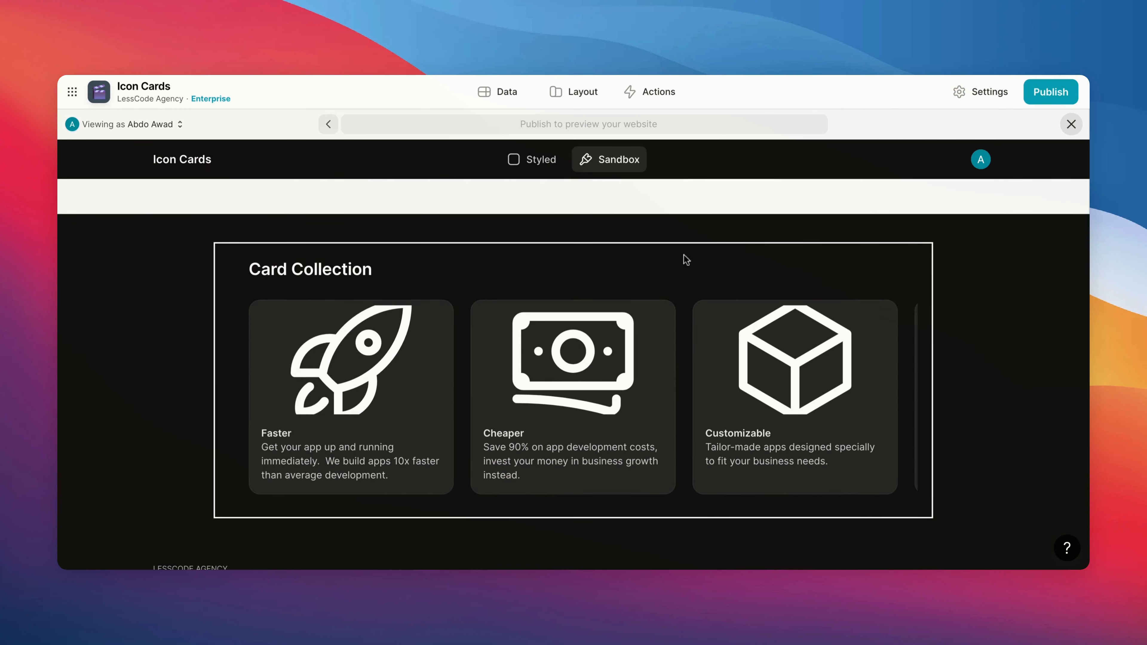
scroll(592, 421, right, 8)
scroll(592, 420, left, 8)
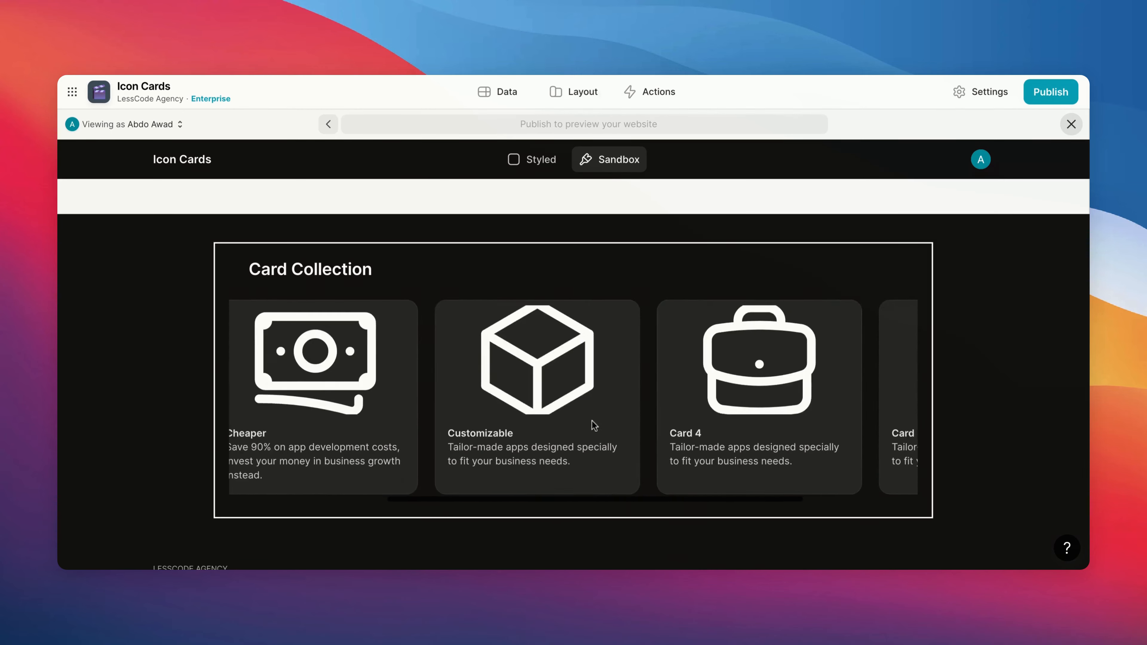
Add a custom CSS rule for .icon-cards div[class*="StyledDiv"] with border: 2px dashed pink and padding: 20px.
click(979, 92)
click(722, 242)
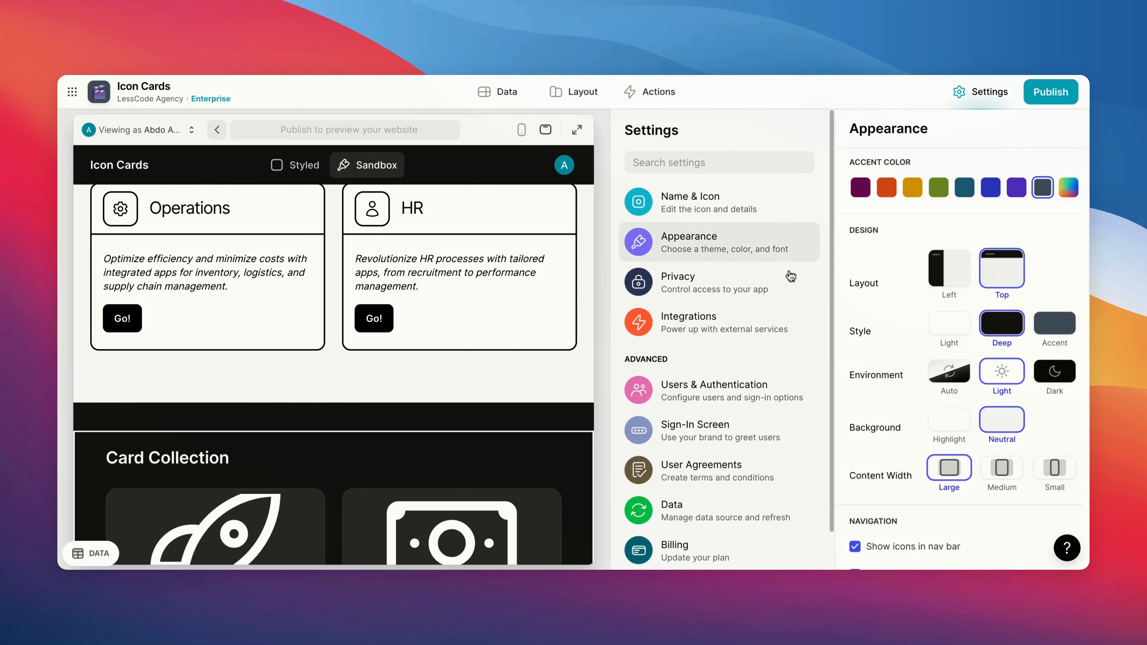
scroll(948, 361, down, 10)
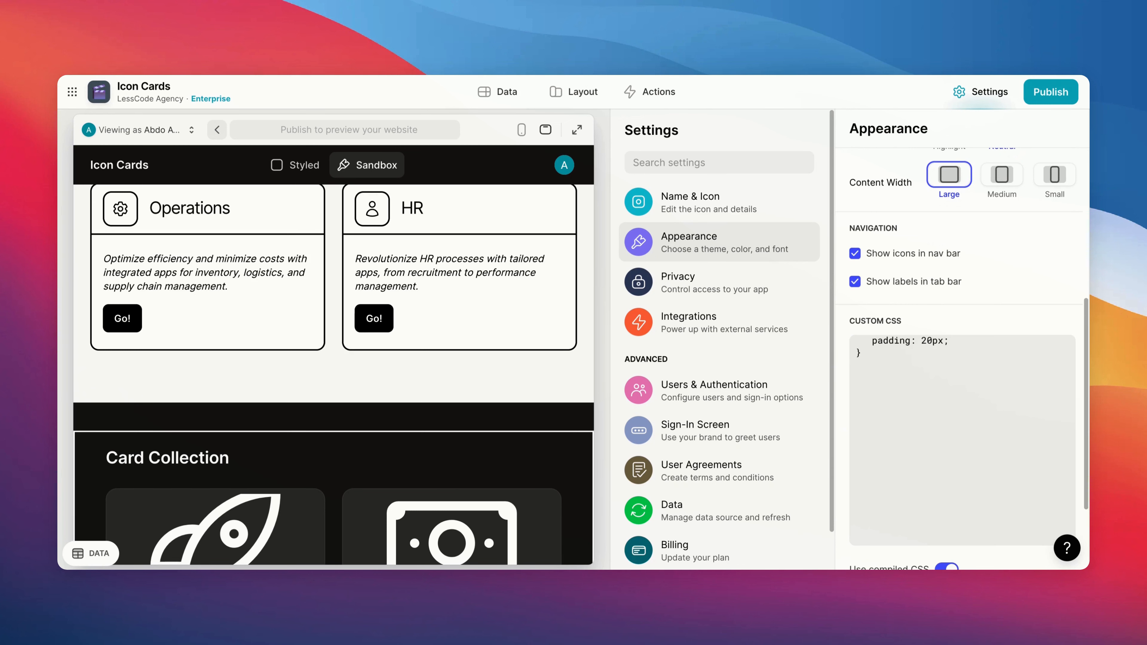
text(.icon-cards div[class*="StyledDiv"] {   border: 2px dashed pink;   padding: 20px; })
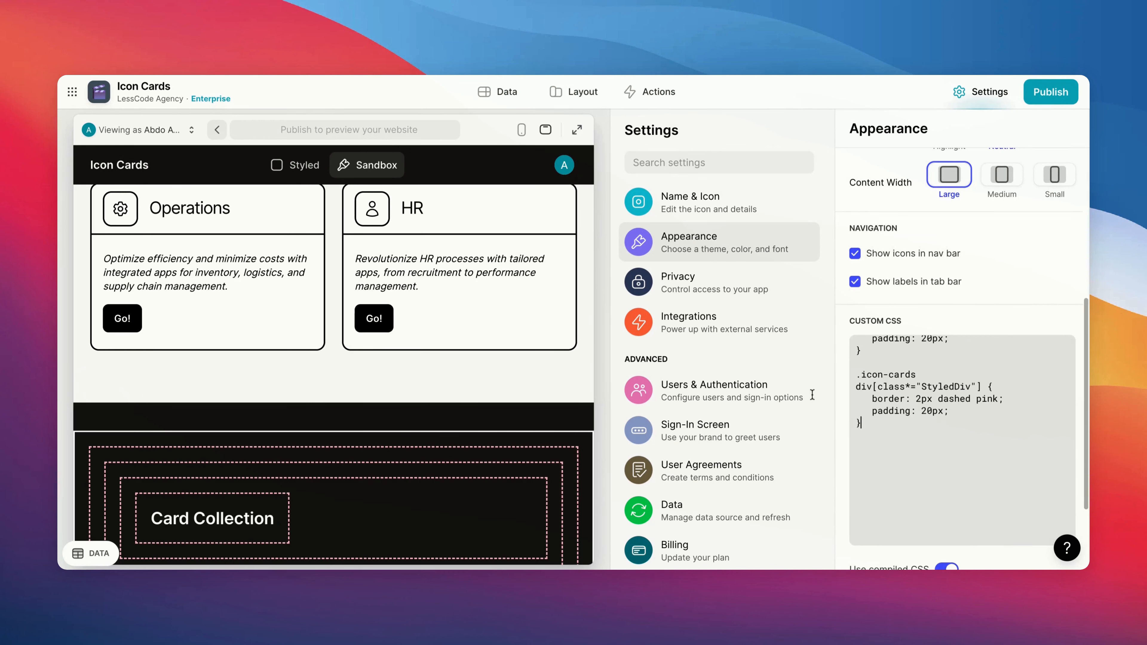
scroll(435, 449, down, 2)
scroll(435, 448, down, 7)
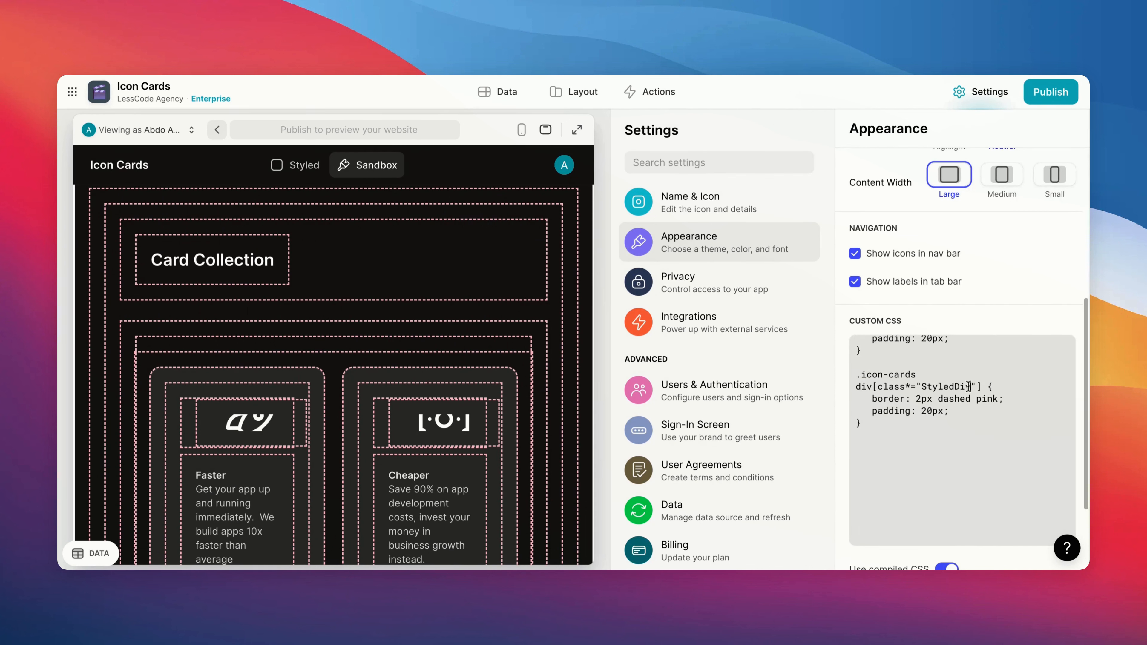
Try different number suffixes on the new rule's StyledDiv selector, including 7 and 8, and settle on StyledDiv4.
text(1)
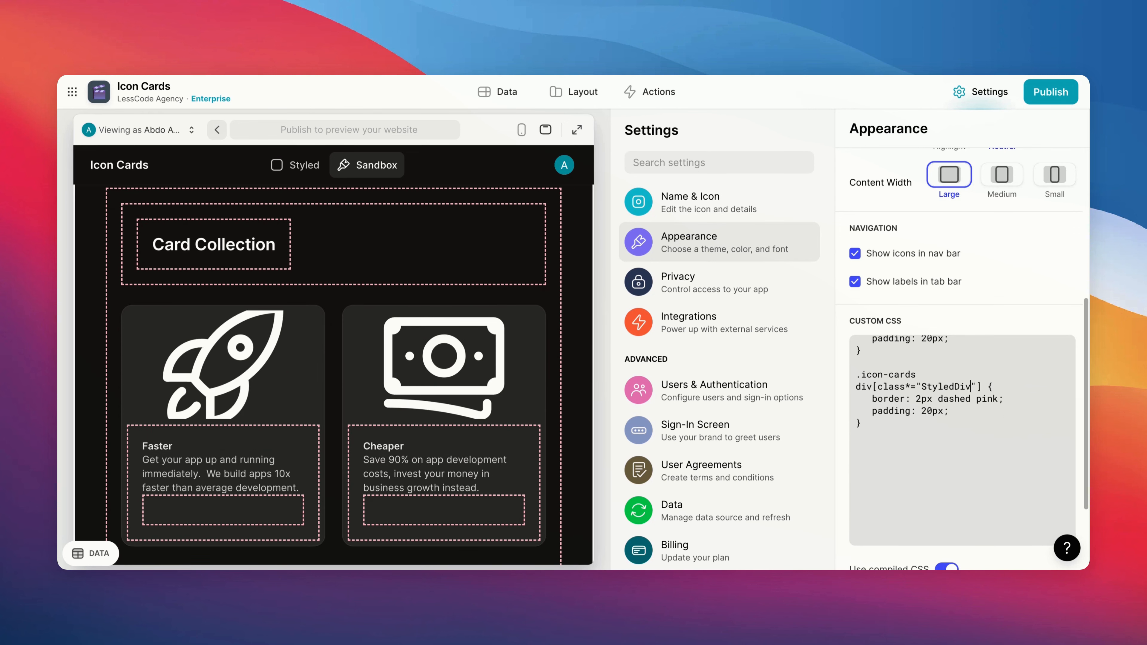
text(3)
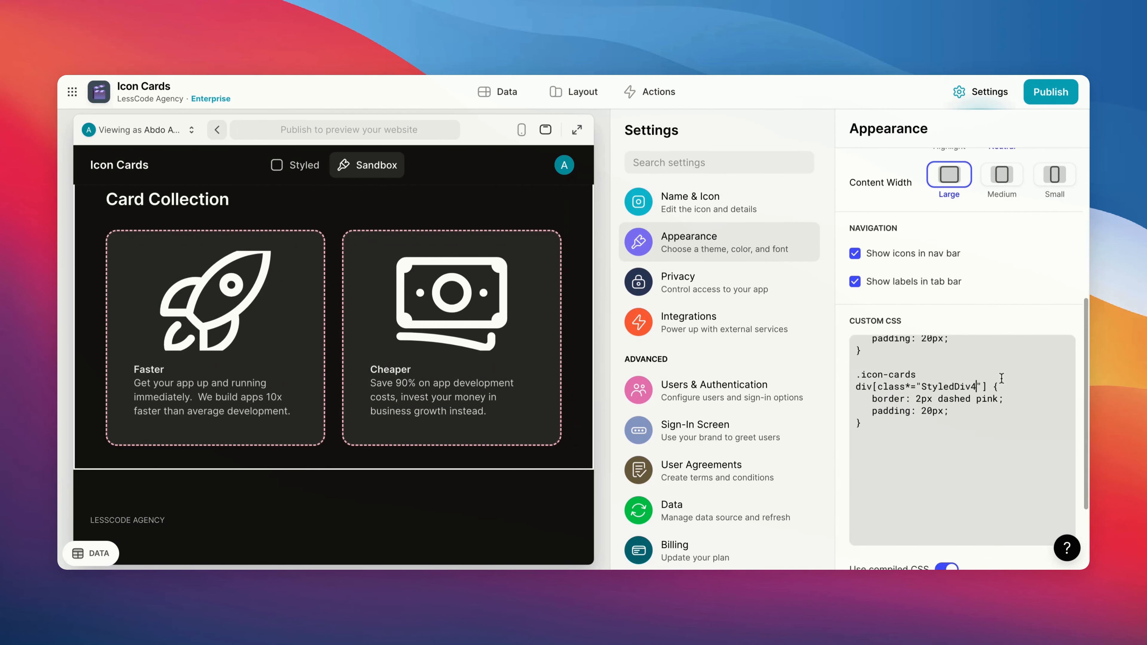
text(7)
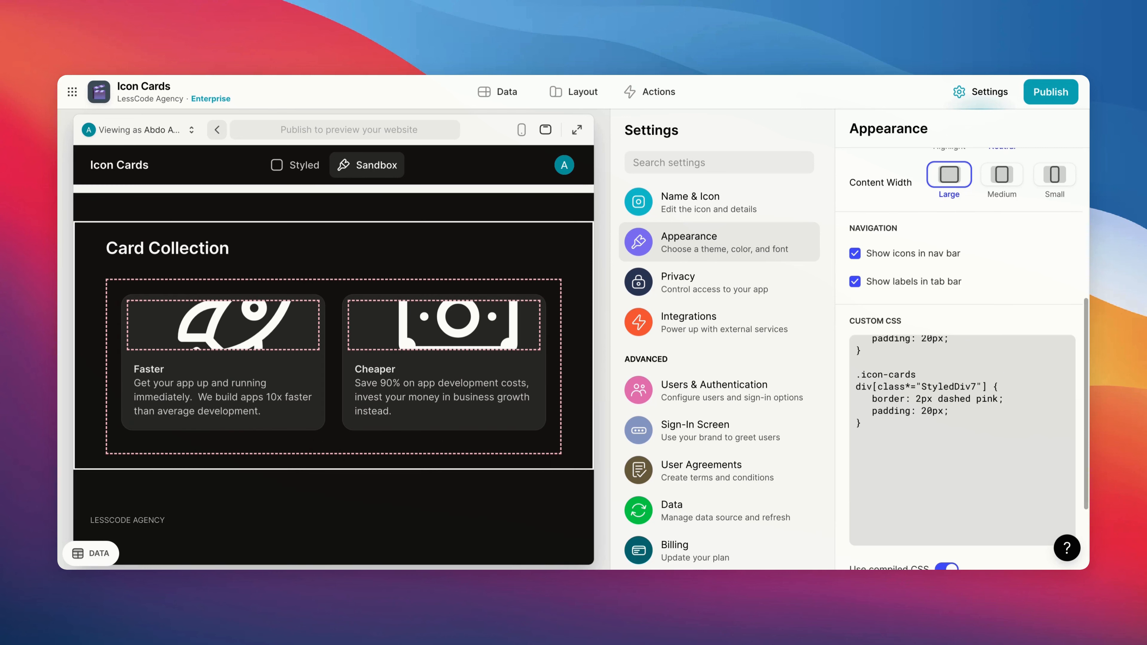
key(BackSpace)
text(8)
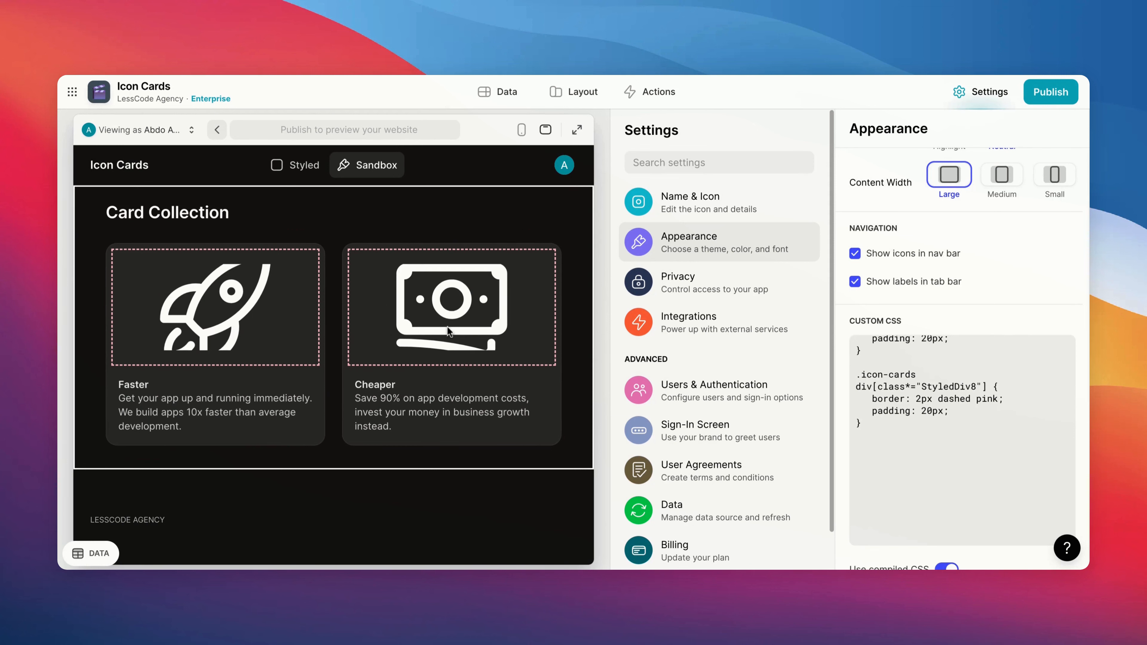
key(BackSpace)
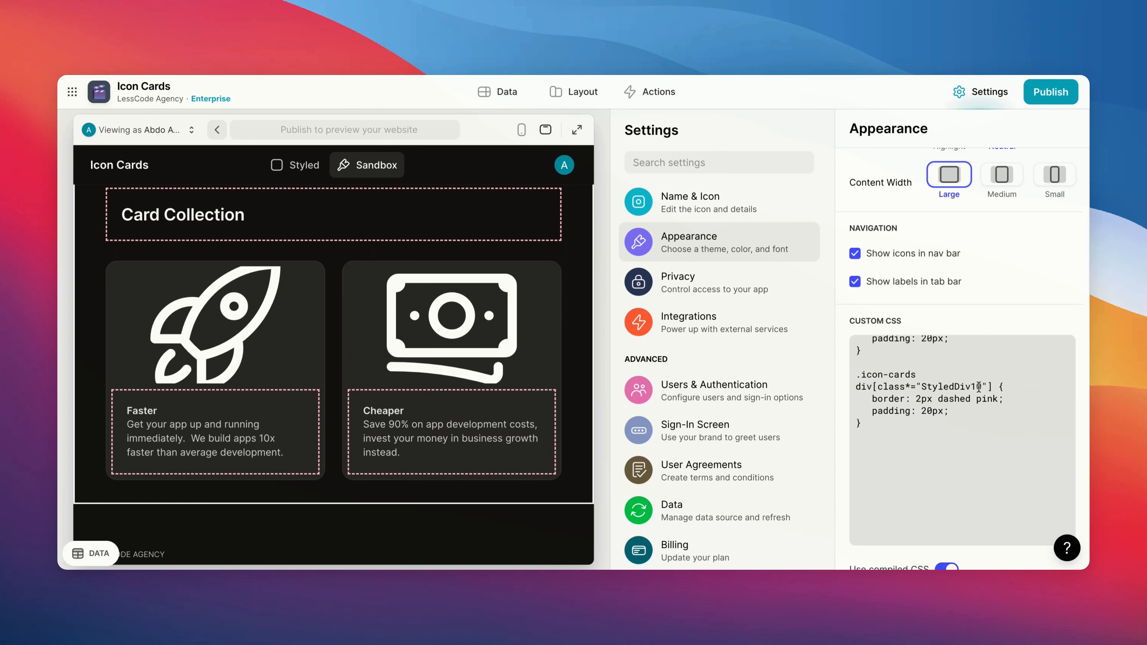
key(BackSpace)
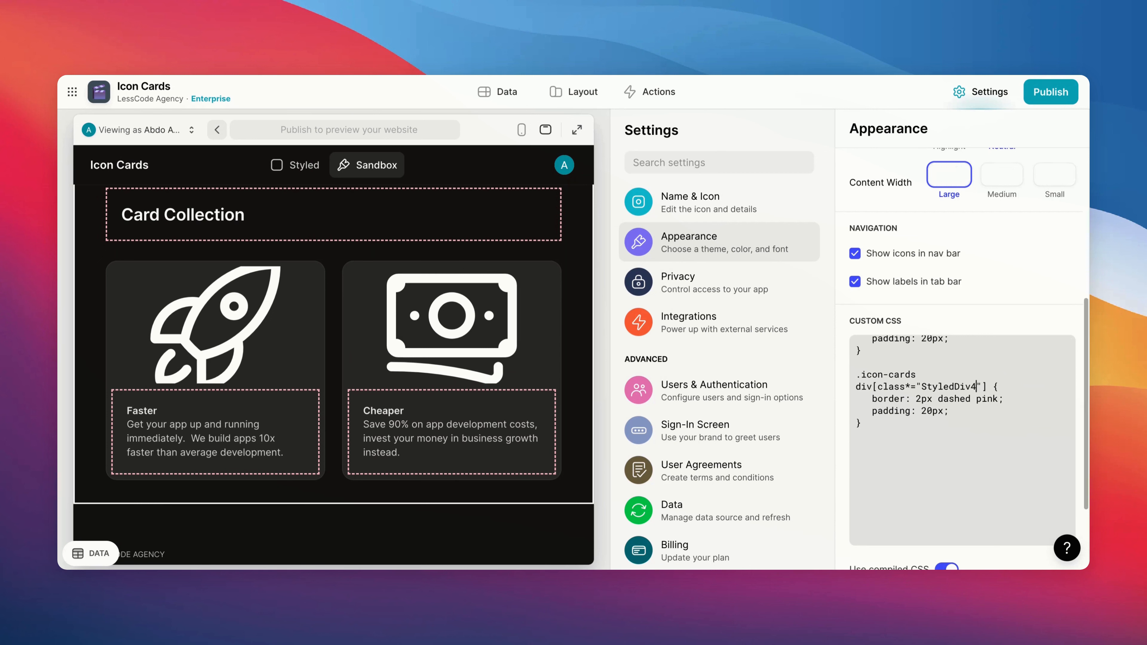
double_click(937, 388)
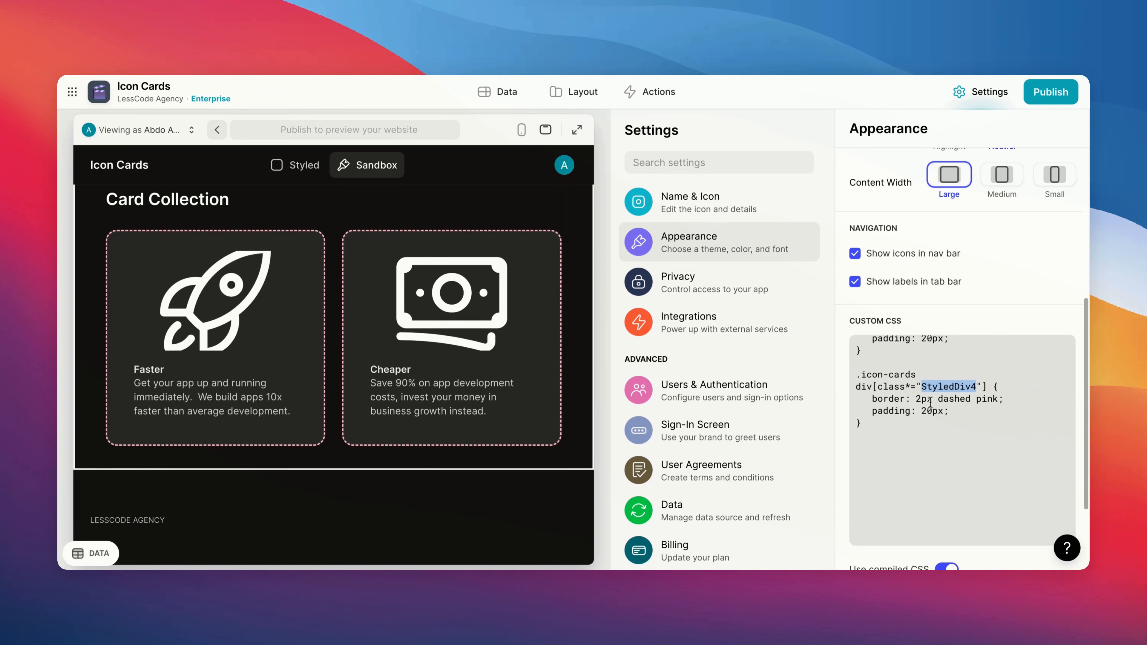
Change the StyledDiv4 rule's border to 2px solid white and remove its padding declaration.
double_click(986, 398)
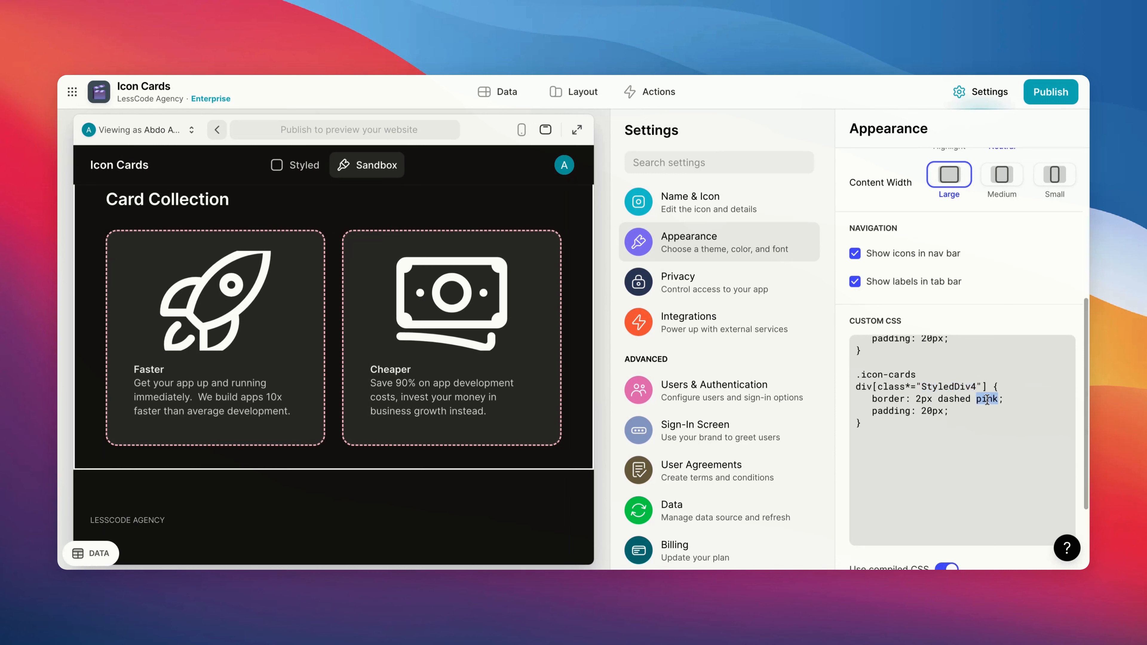
text(white)
double_click(956, 399)
text(solid)
triple_click(927, 410)
key(BackSpace)
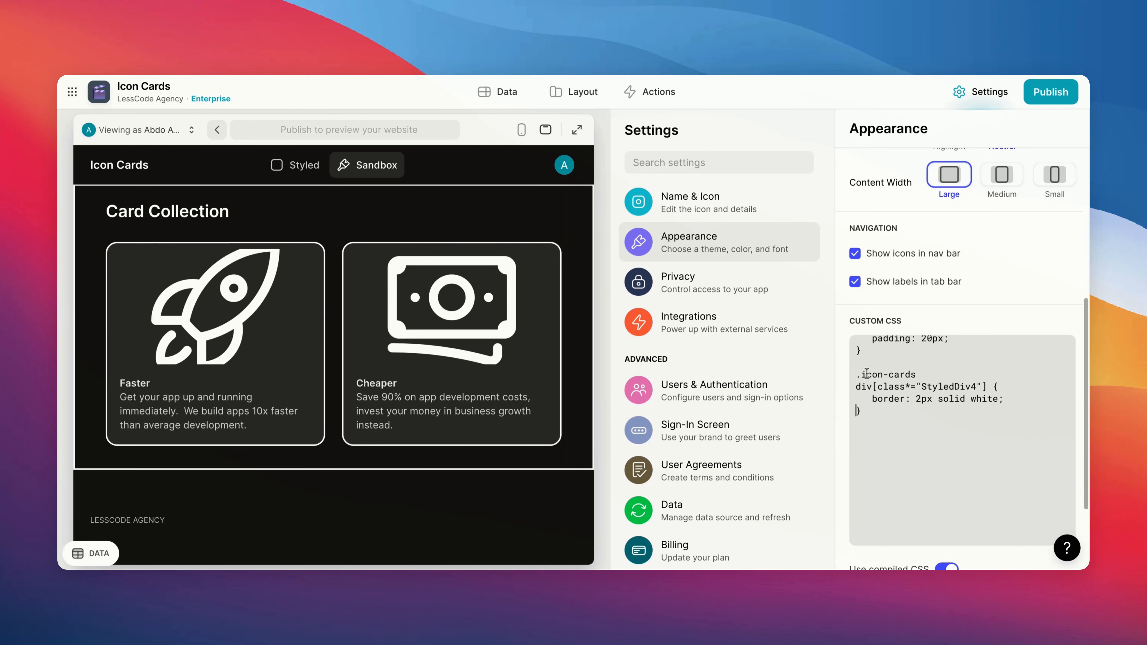
Set the Advantages collection's orientation to Vertical and its page size to 3.
click(570, 96)
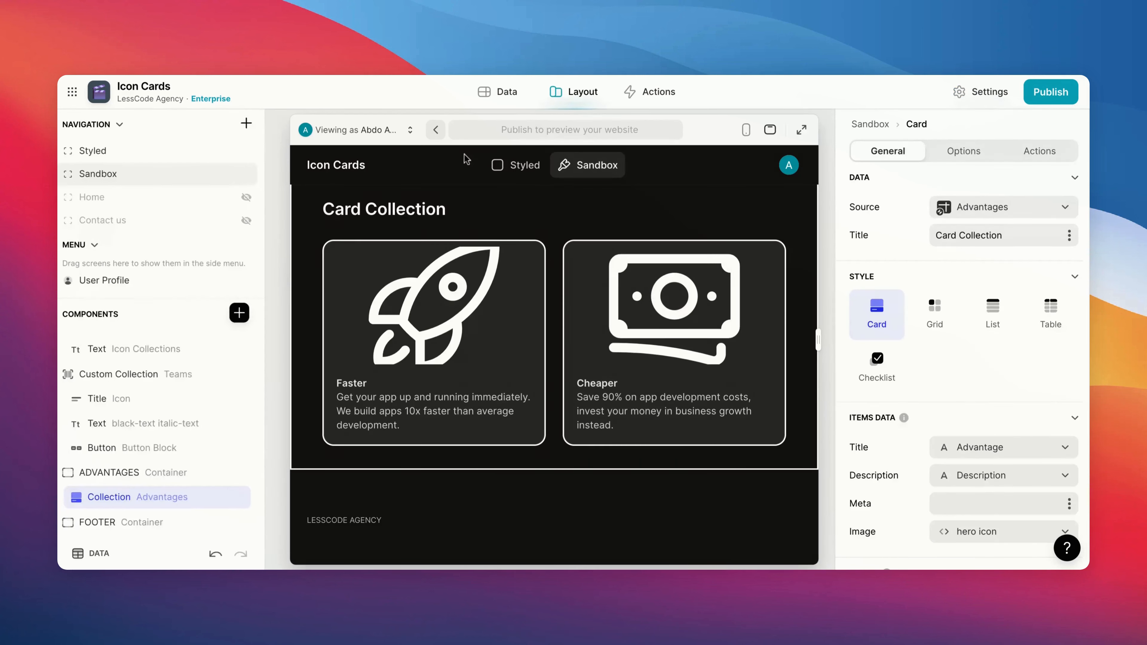
click(963, 151)
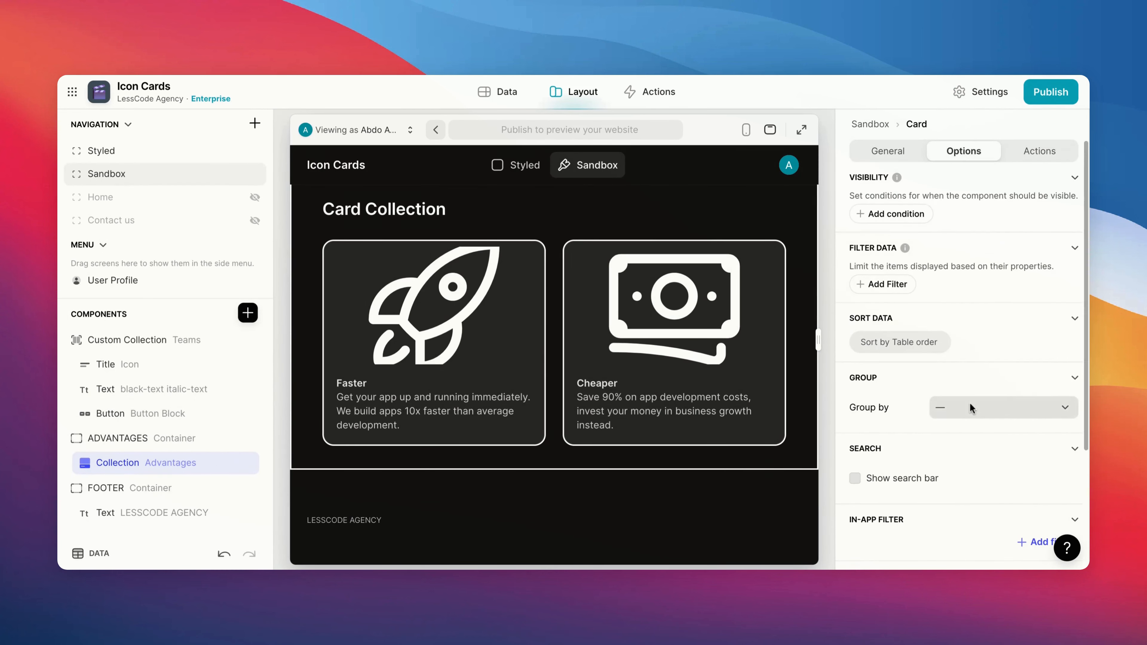
scroll(971, 408, down, 5)
scroll(925, 293, up, 5)
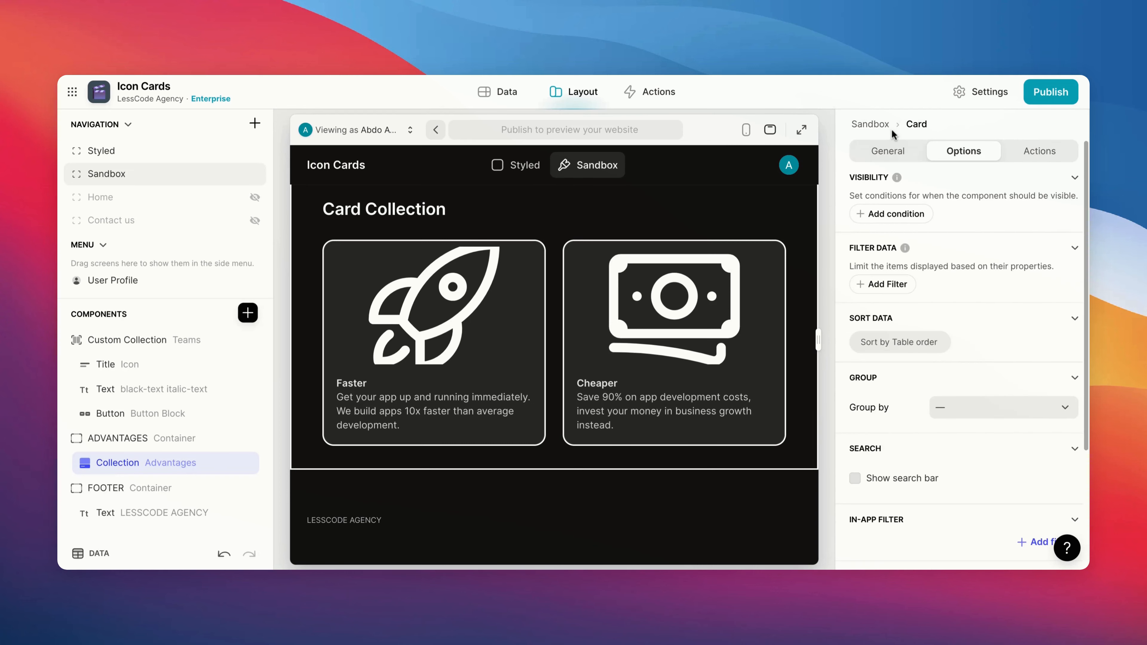
click(889, 151)
scroll(957, 344, down, 5)
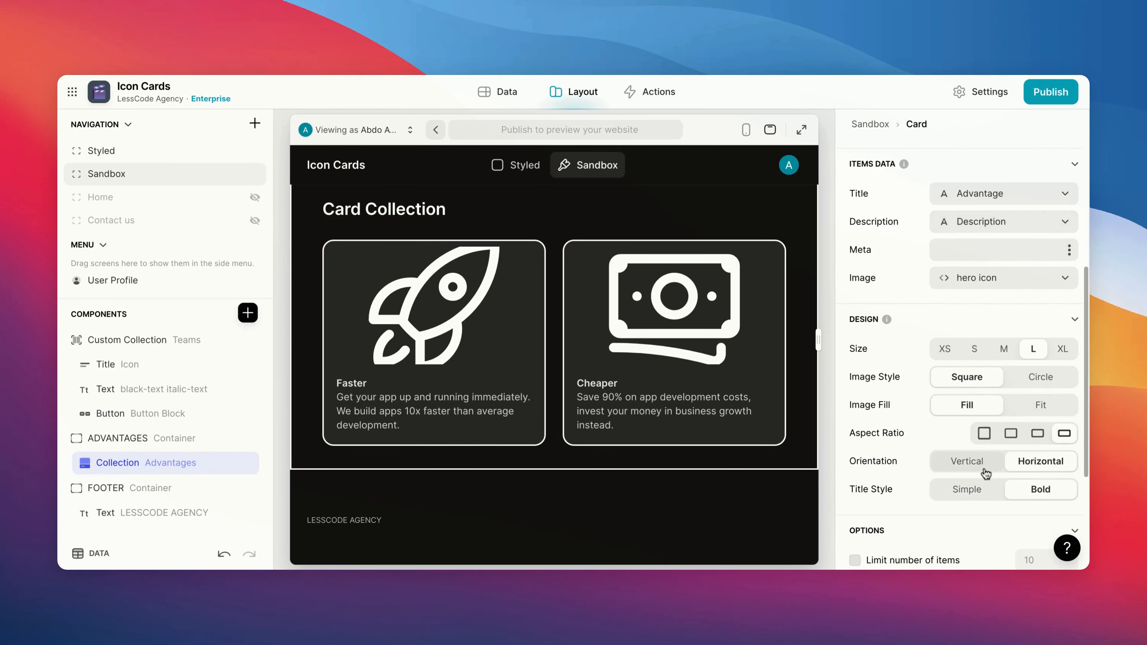
click(985, 470)
scroll(972, 464, down, 3)
double_click(958, 440)
text(3)
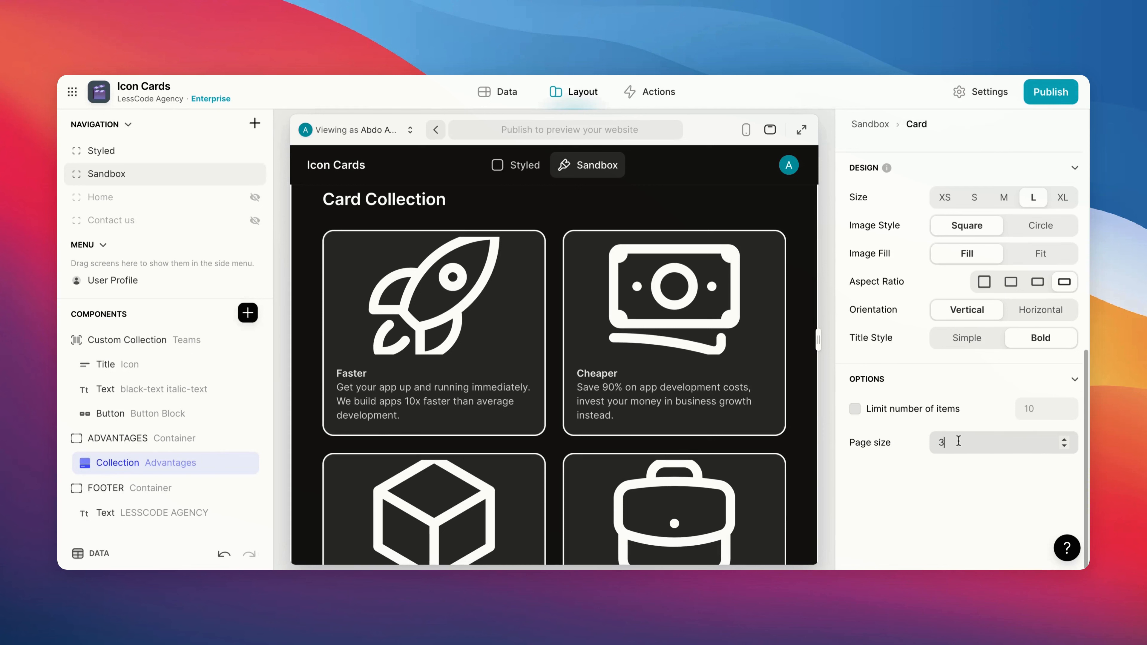
Check the cards and pagination bar of the Card Collection in the full-screen preview.
click(801, 130)
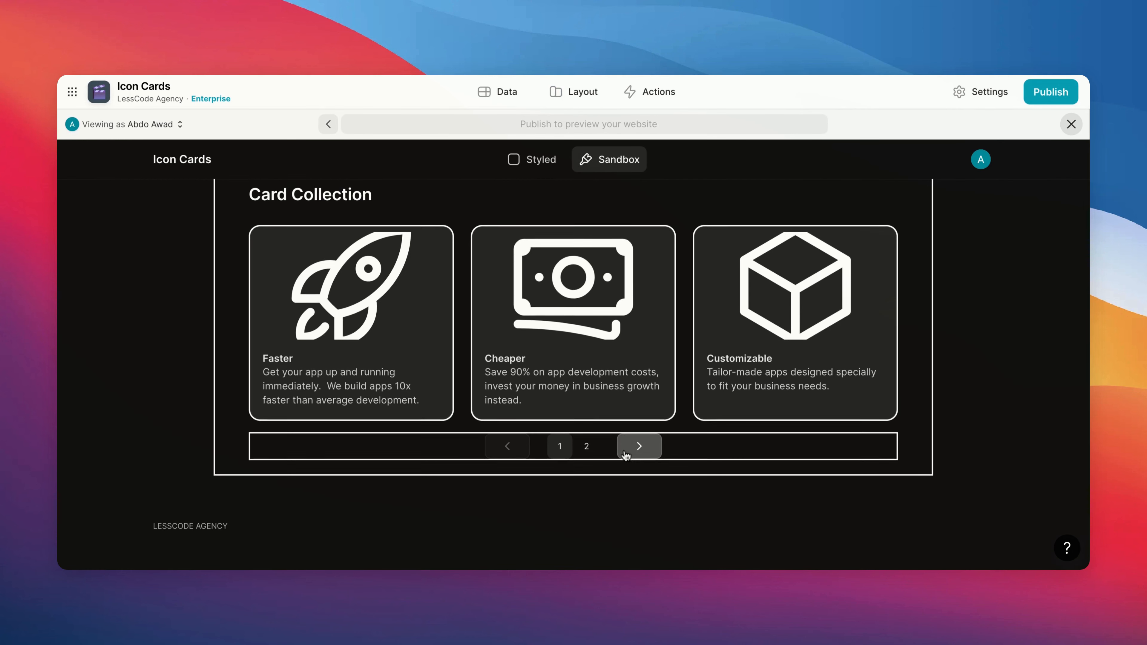
scroll(624, 454, up, 1)
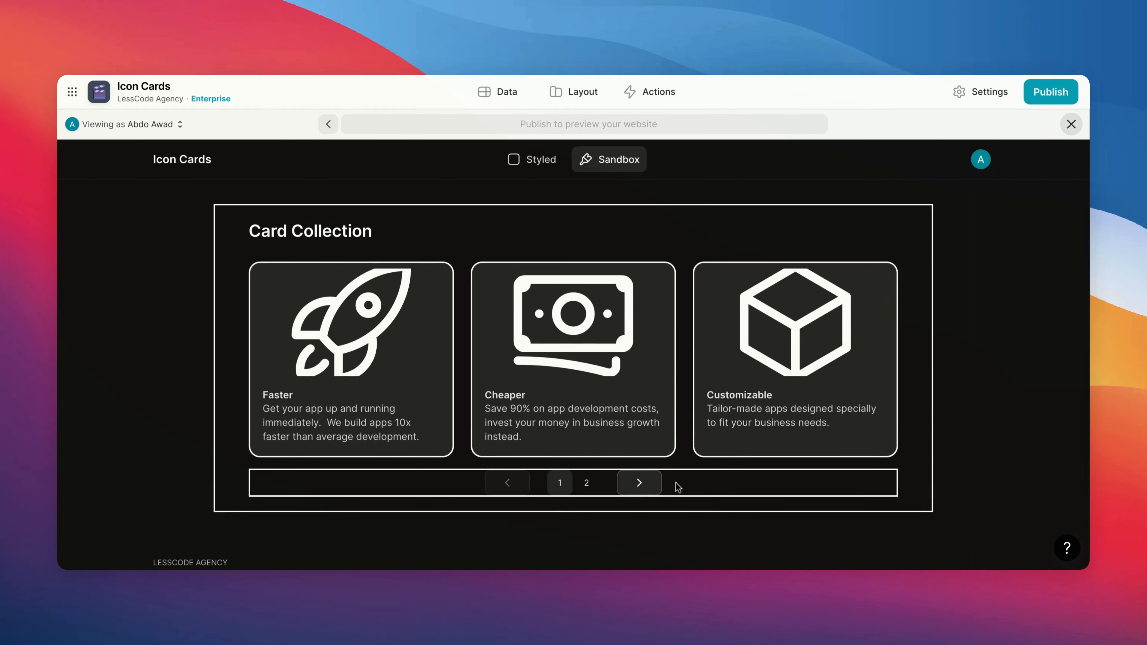
click(576, 93)
Narrow the StyledDiv4 rule in the custom CSS by appending [class*="card-collection-card"] to its selector.
click(980, 95)
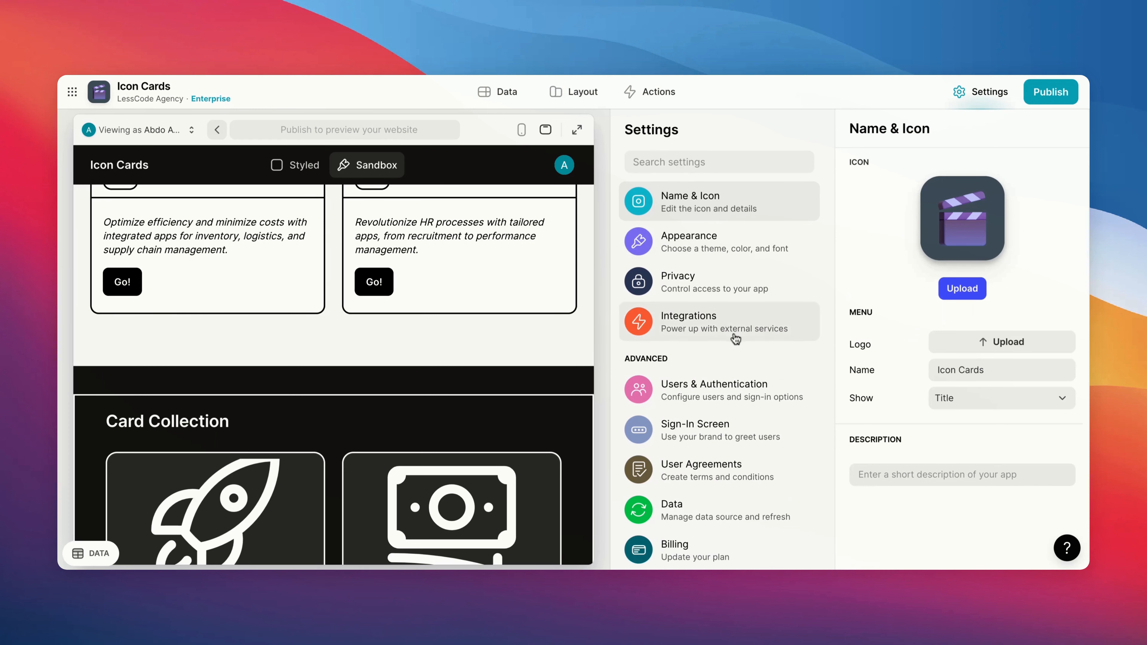
scroll(731, 333, down, 1)
click(677, 240)
scroll(878, 381, down, 6)
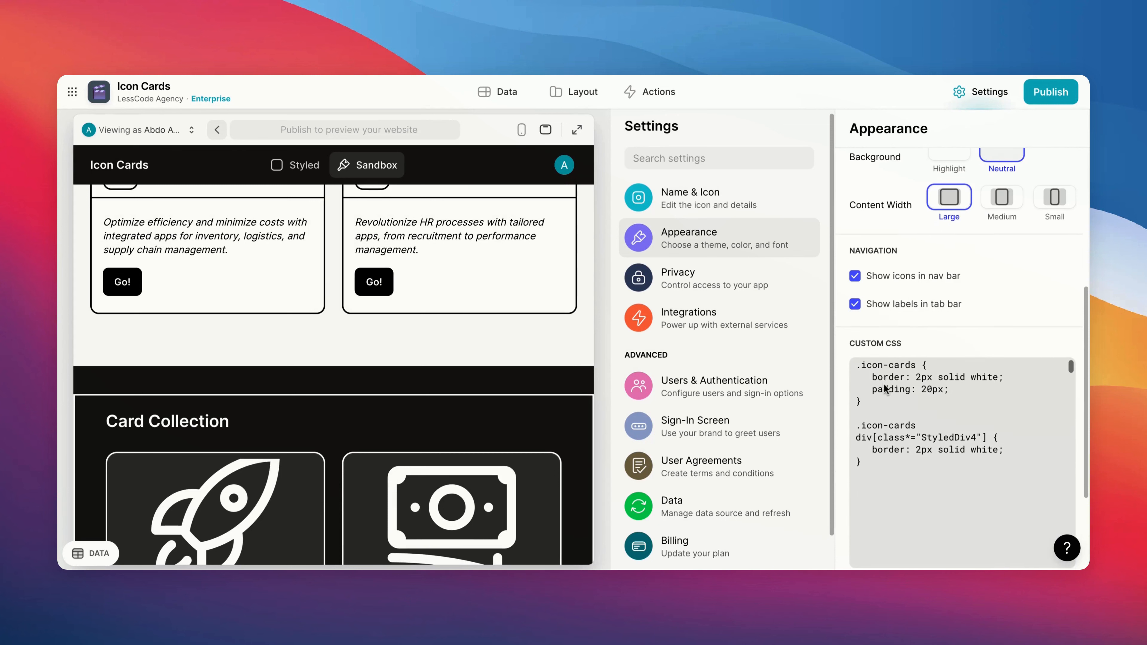
double_click(944, 437)
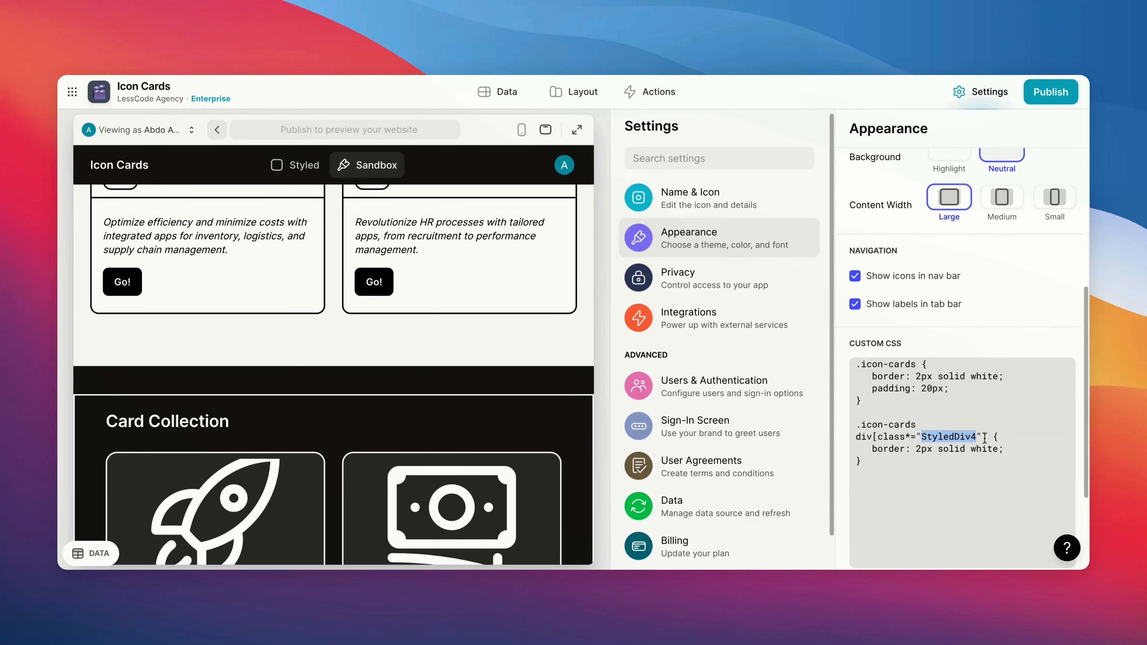
click(988, 437)
text([class*="card-collection-card"])
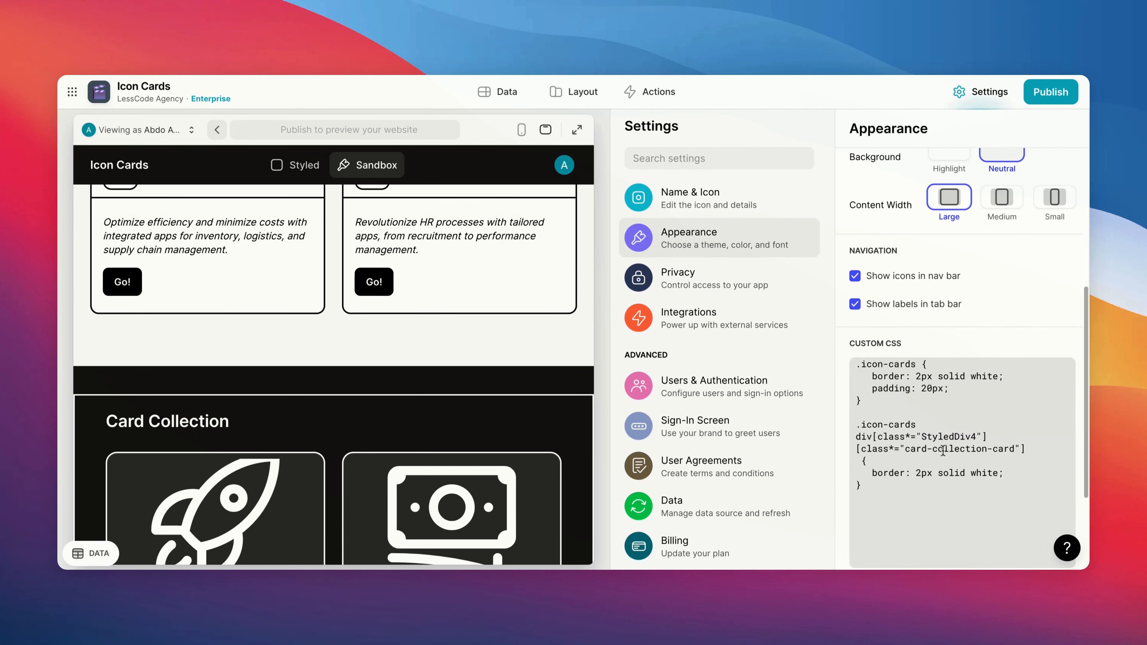
double_click(915, 449)
shift+click(1000, 450)
scroll(950, 491, down, 1)
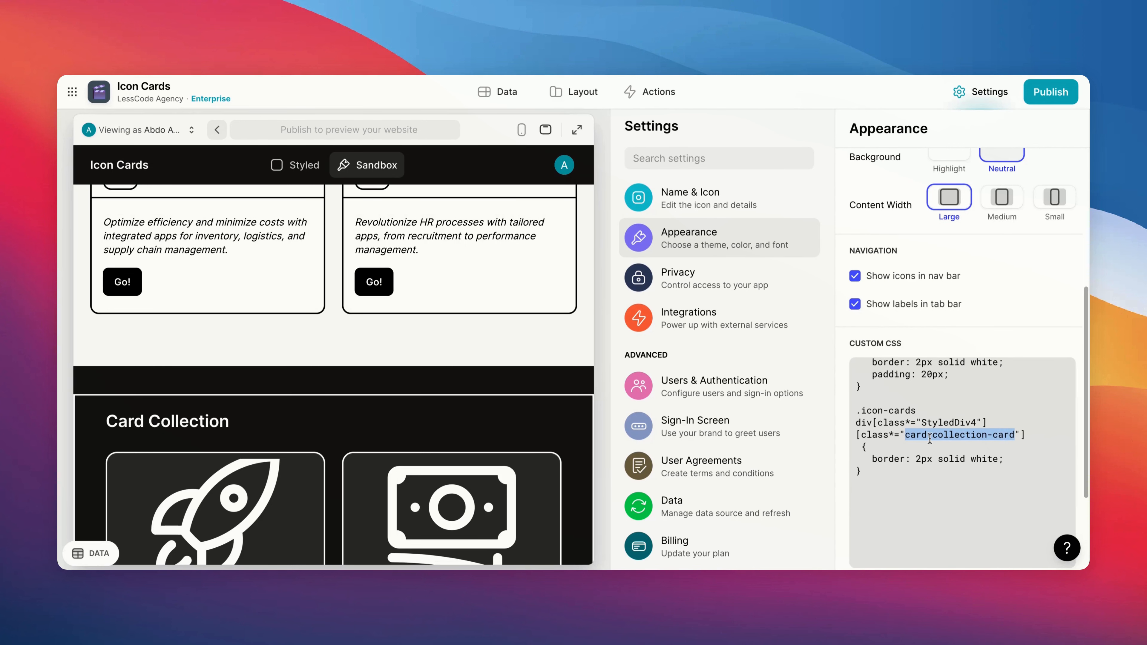
scroll(919, 437, down, 1)
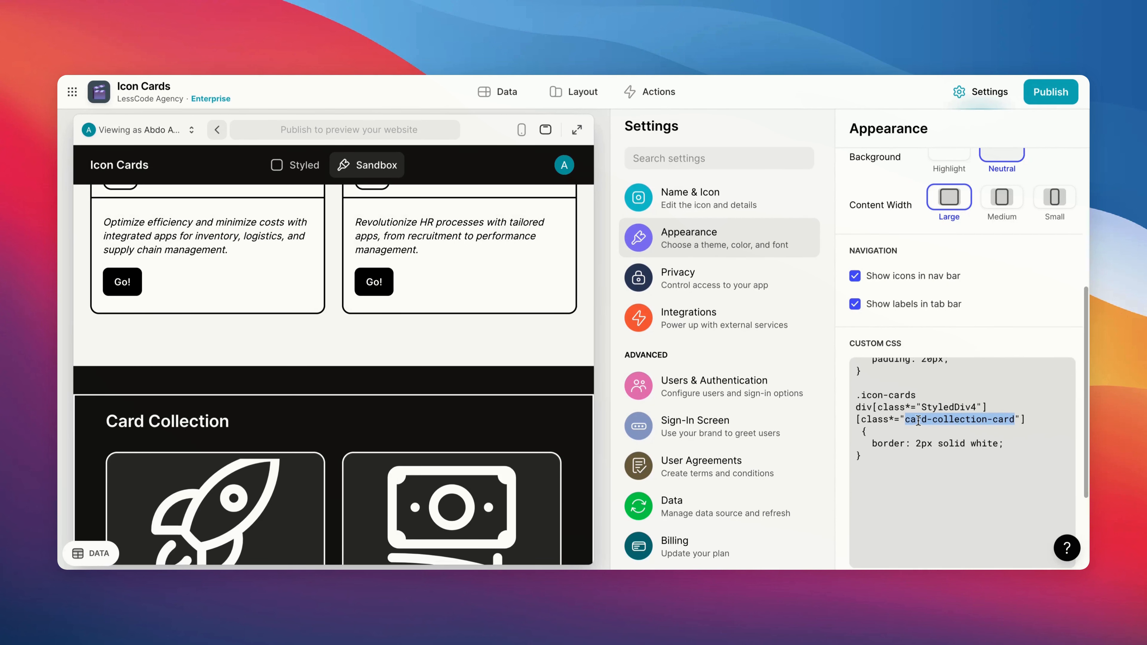
Check the borders around the cards and pagination controls again in the full-screen preview.
click(576, 130)
scroll(548, 443, down, 1)
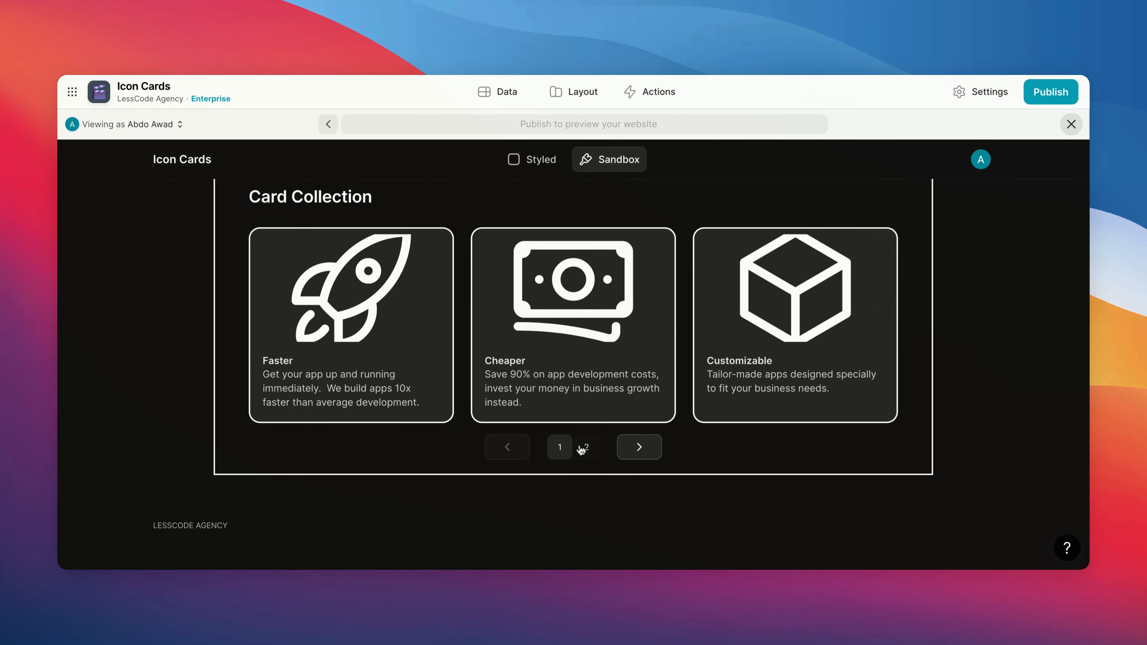
scroll(585, 445, up, 1)
Set the Advantages collection's orientation back to Horizontal and its page size to 24.
click(573, 92)
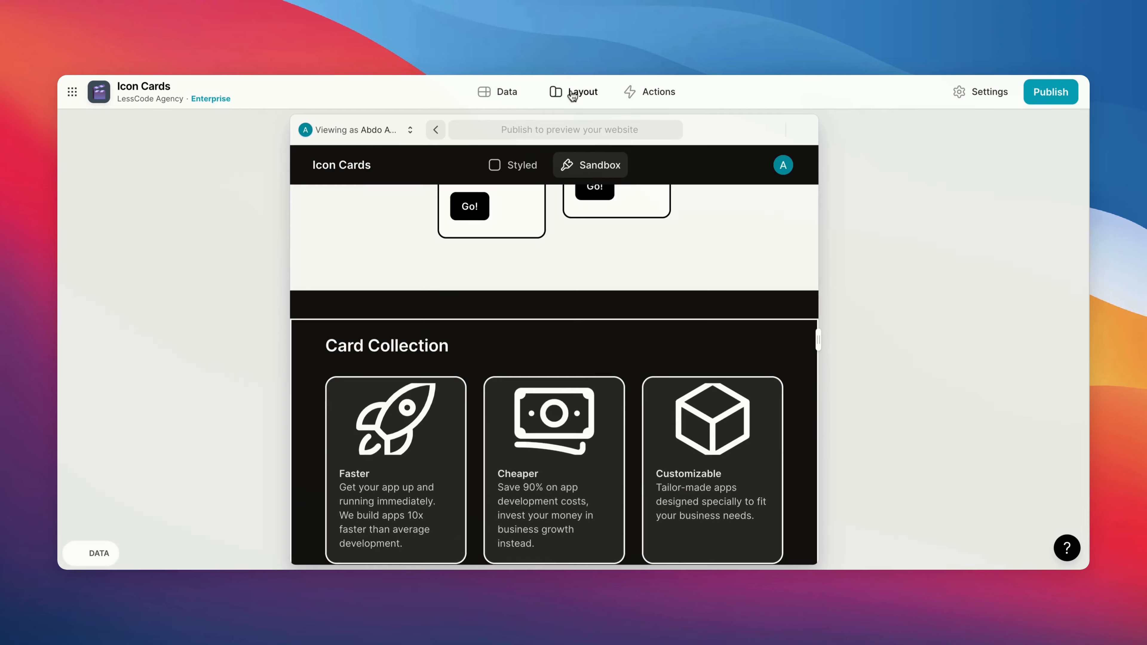
scroll(597, 328, up, 5)
click(952, 151)
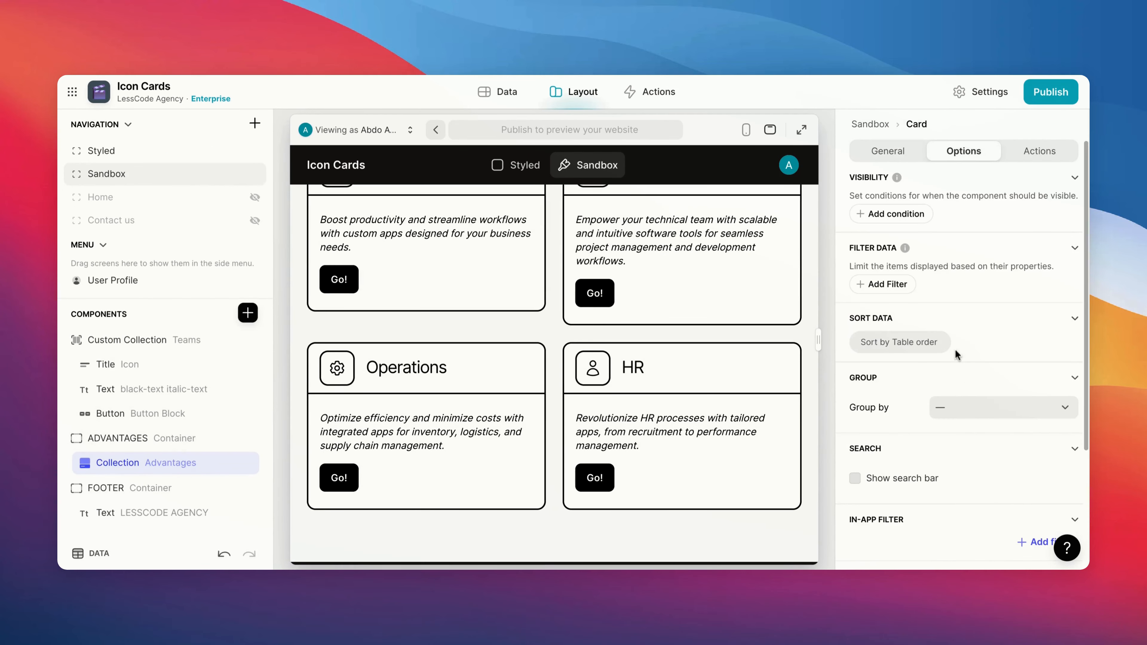
scroll(961, 375, down, 4)
scroll(960, 316, up, 4)
click(888, 152)
scroll(1016, 384, down, 5)
click(1044, 452)
scroll(1016, 451, down, 4)
click(967, 442)
text(24)
scroll(771, 208, down, 6)
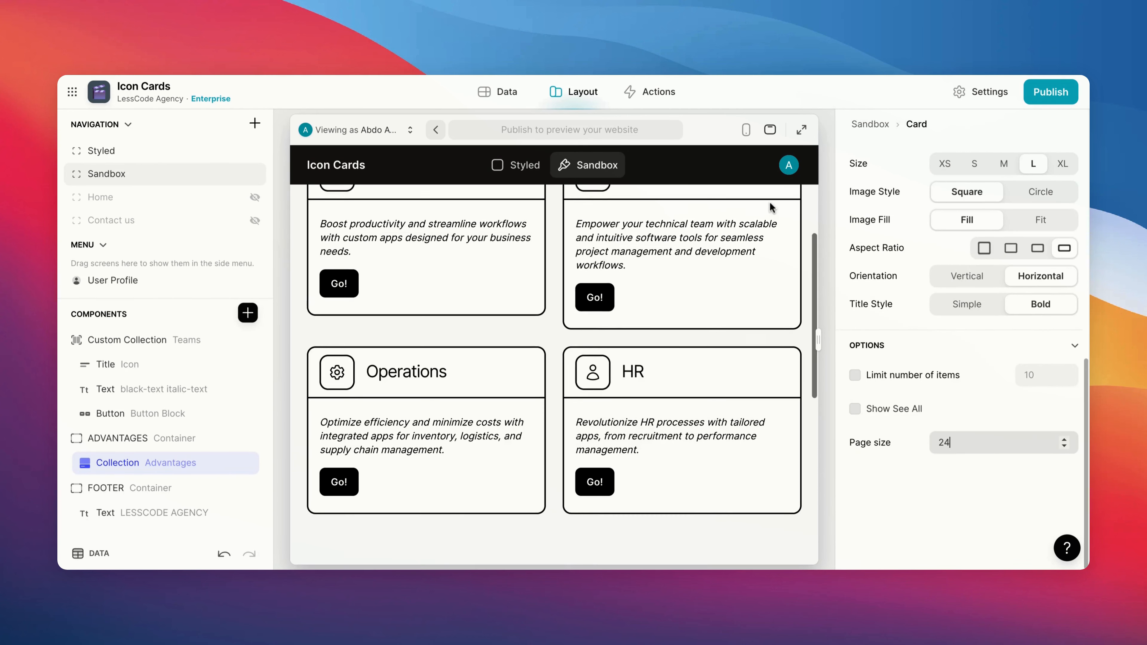
scroll(771, 208, down, 2)
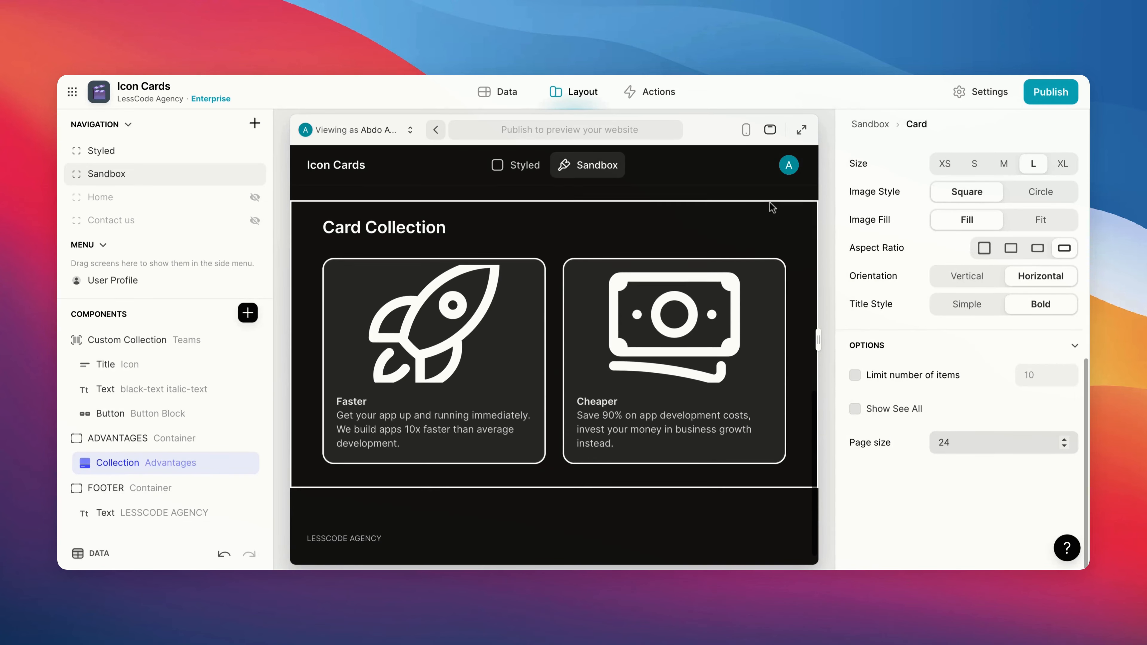
Append .icon-cards rules to the custom CSS for StyledDiv8 (dashed red, 20px padding), StyledDiv7 (dashed yellow) and StyledDiv10 (dashed blue, 20px padding).
click(980, 92)
click(704, 248)
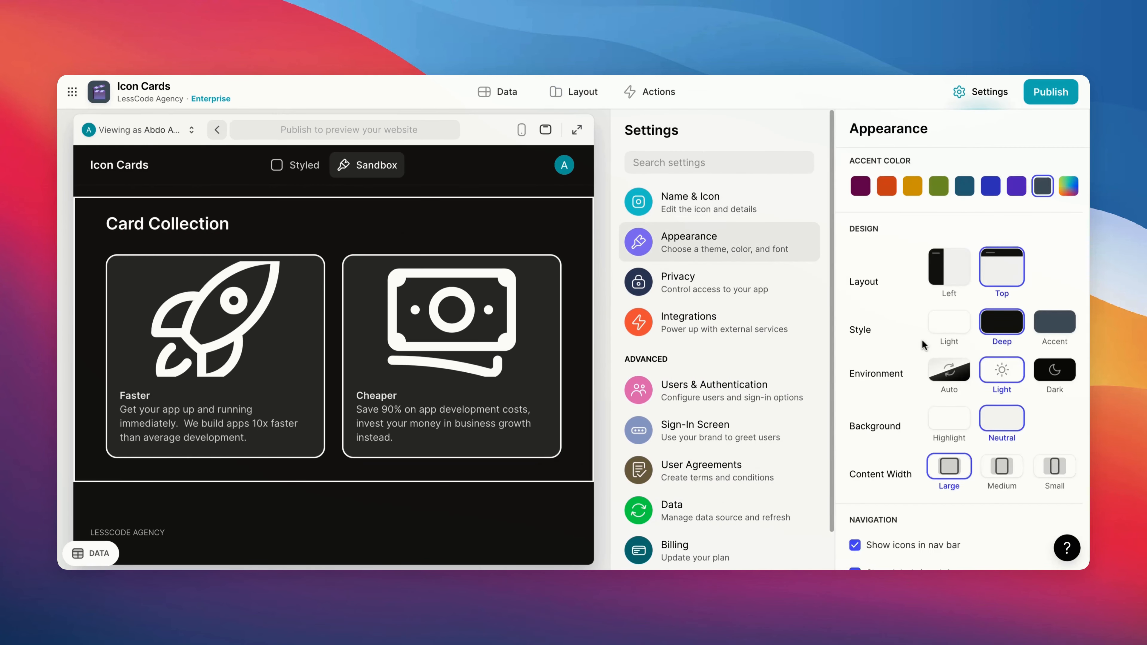
scroll(921, 343, down, 10)
double_click(913, 402)
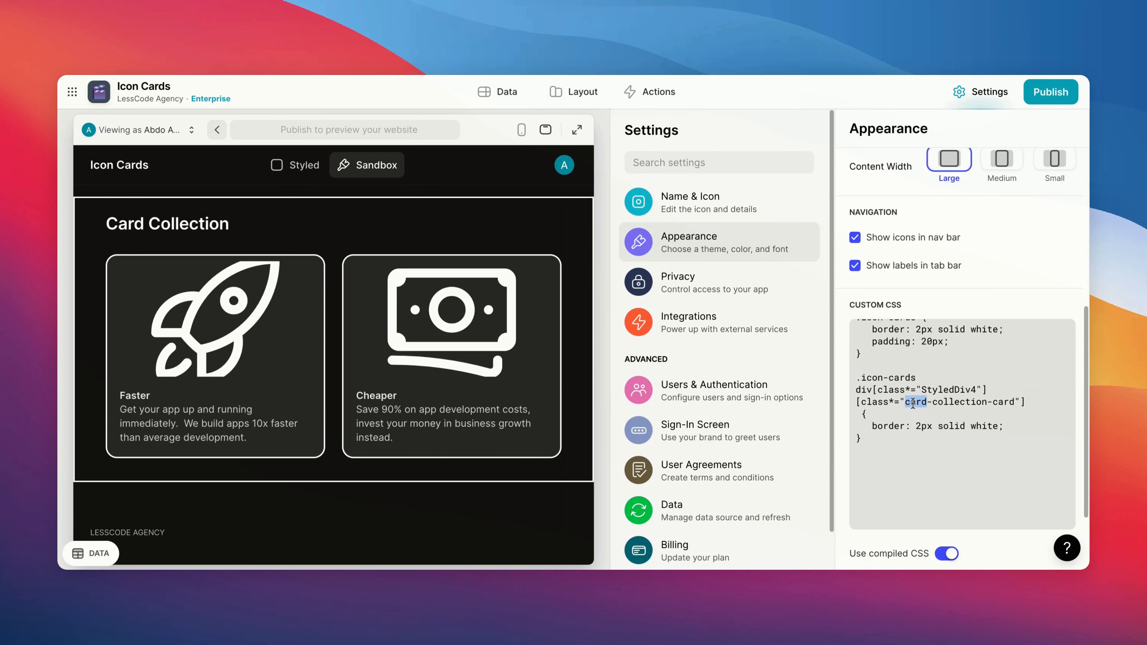
shift+click(1004, 403)
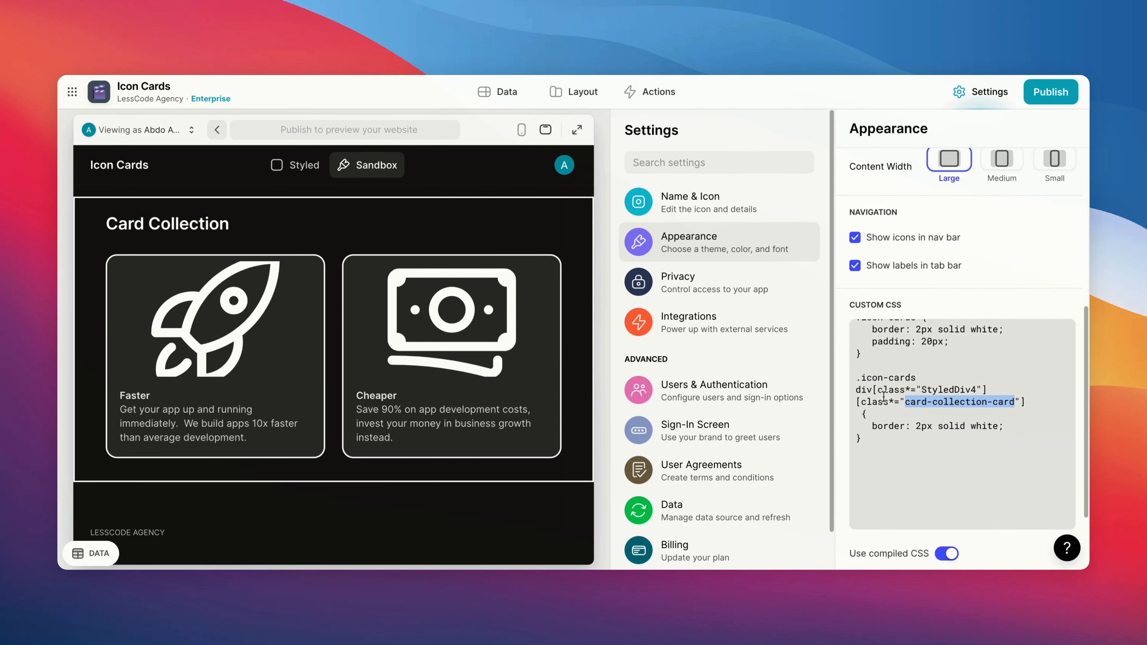
click(874, 458)
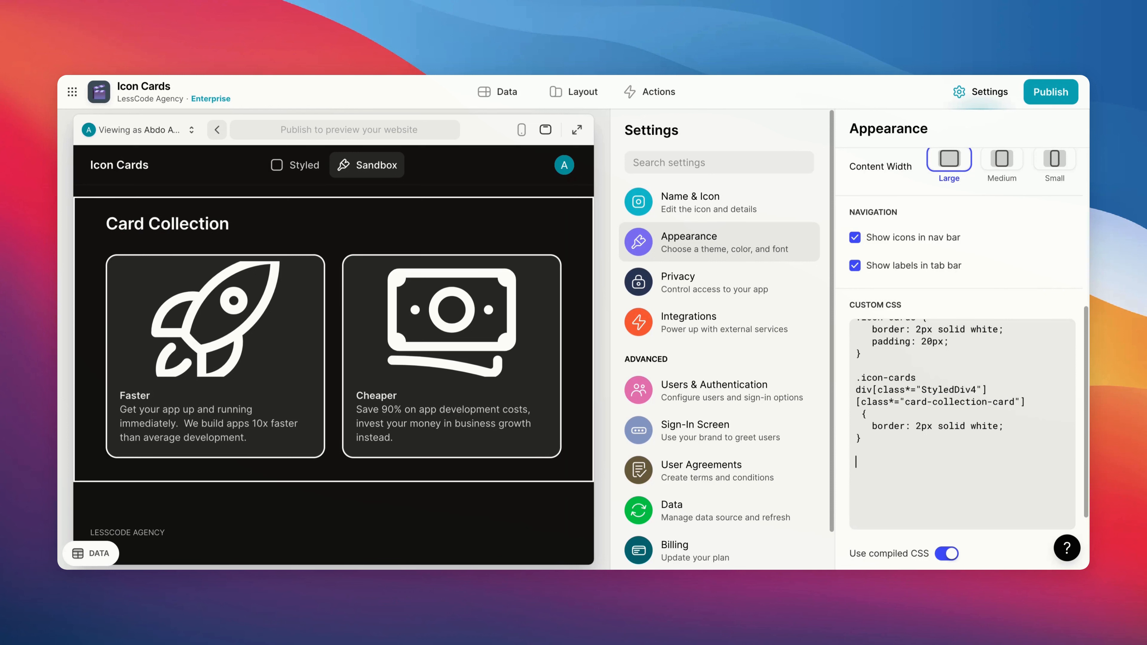
key(super+v)
scroll(943, 461, down, 3)
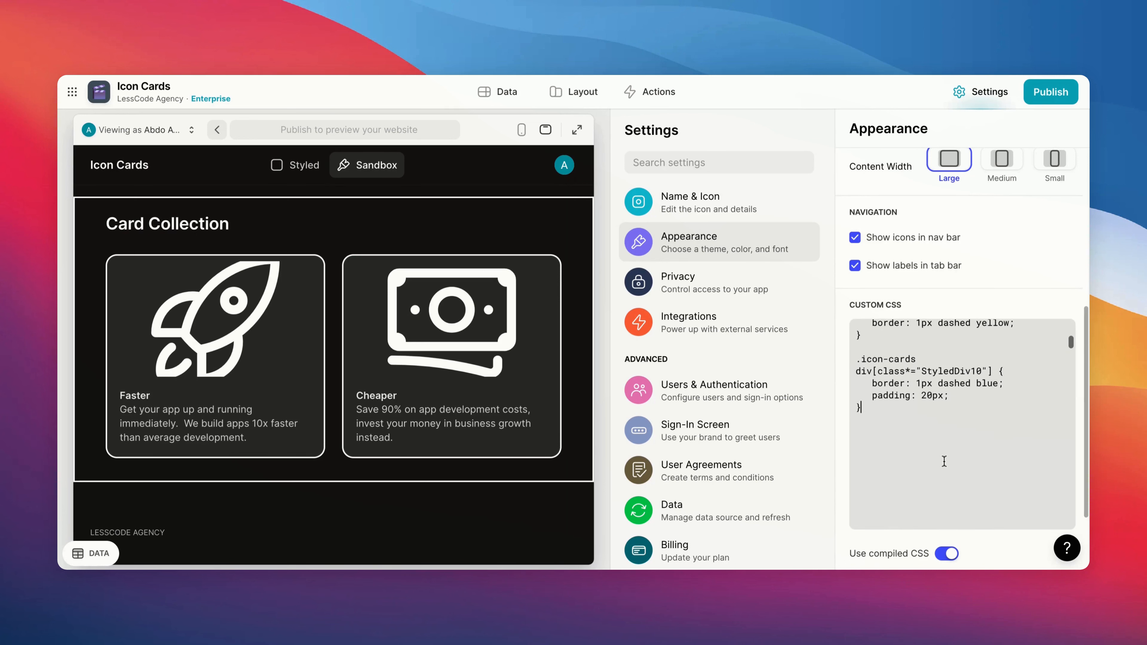
Match the StyledDiv8, StyledDiv7 and StyledDiv10 selectors to the outlined card parts in the full-screen preview.
scroll(944, 461, up, 4)
double_click(948, 379)
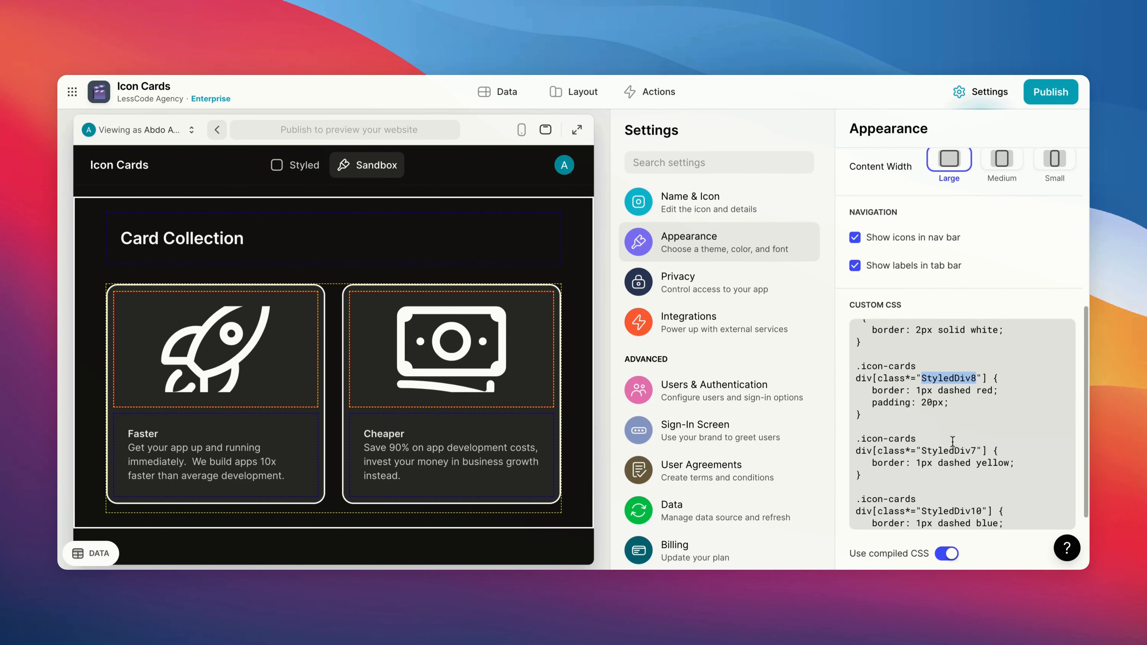
triple_click(950, 450)
scroll(950, 444, down, 2)
double_click(952, 474)
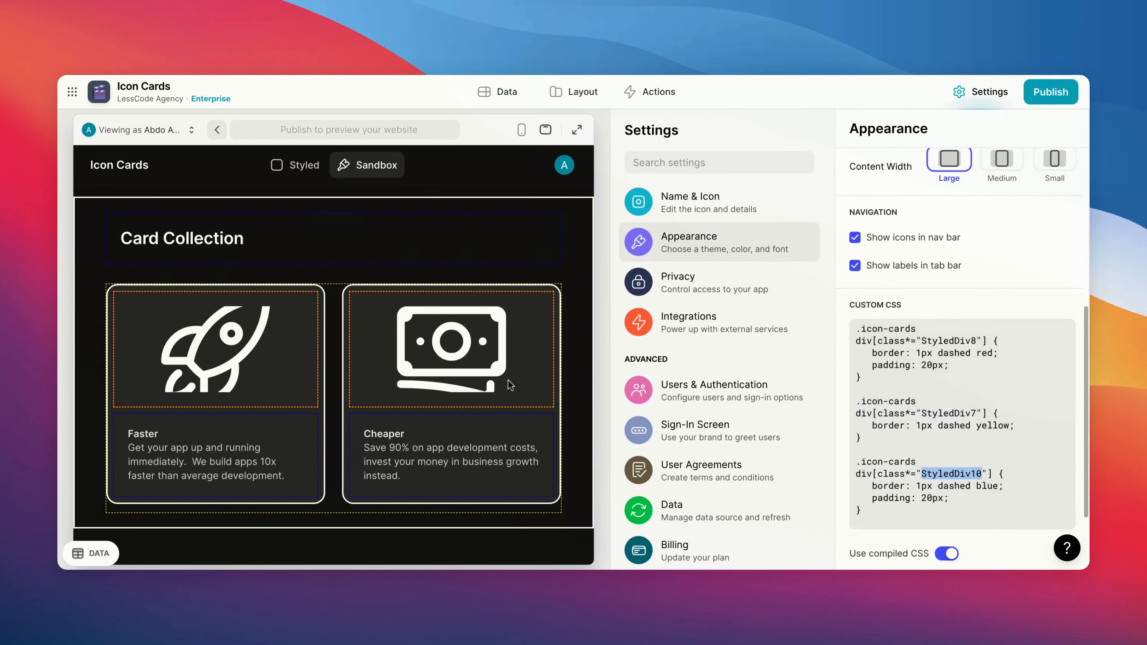
scroll(509, 385, down, 2)
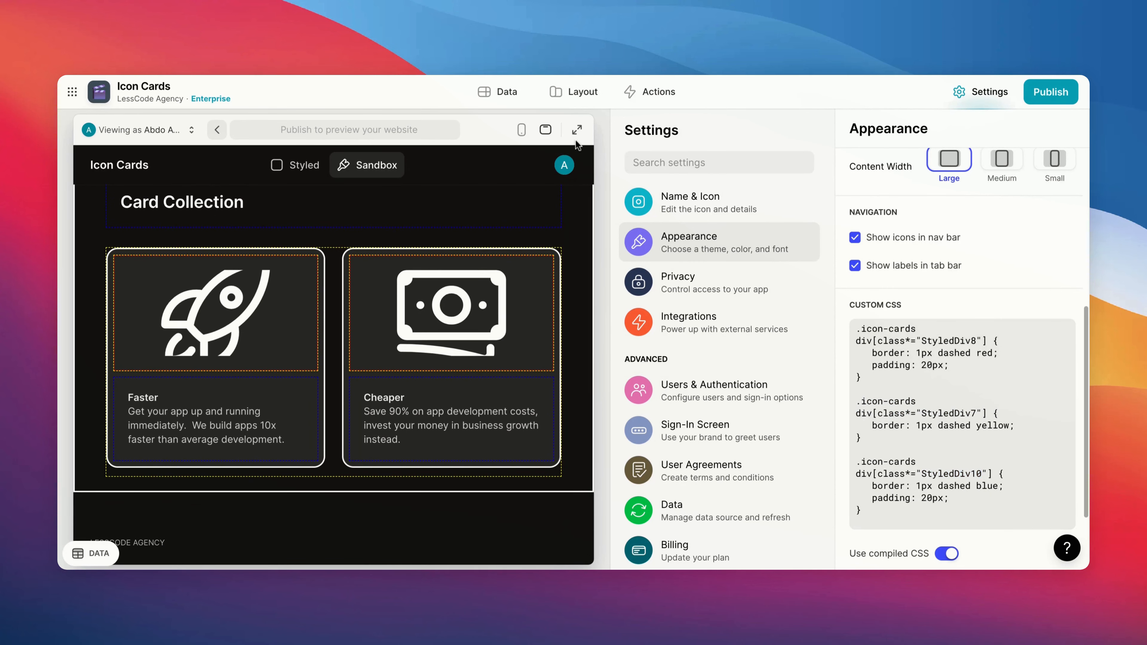
click(577, 130)
scroll(553, 277, up, 2)
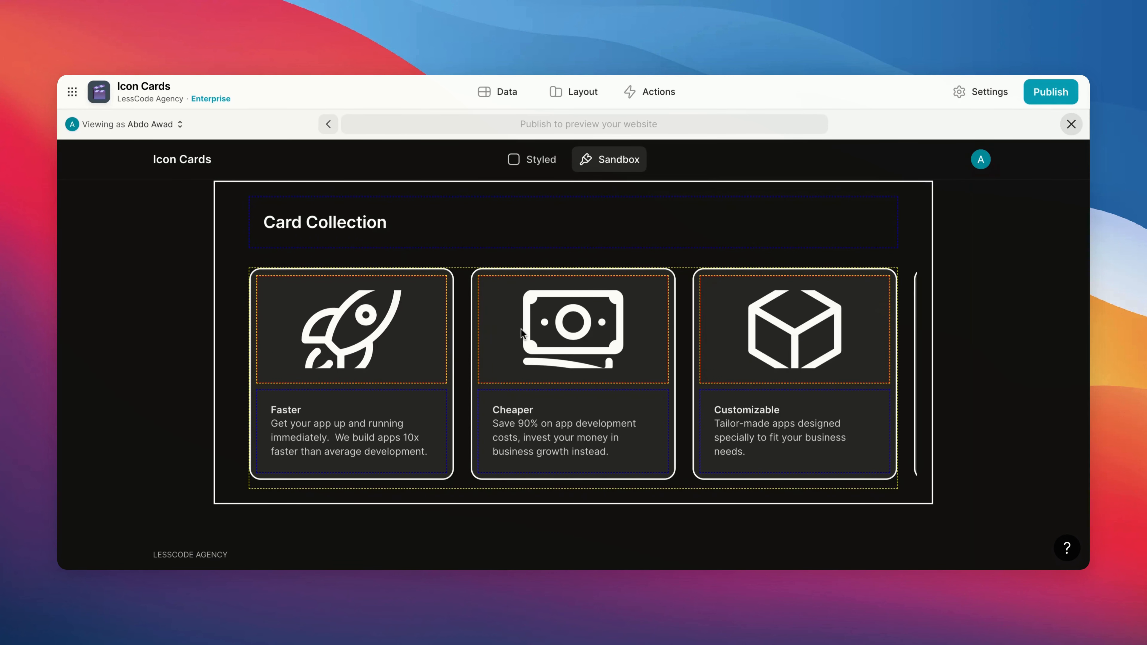
click(573, 92)
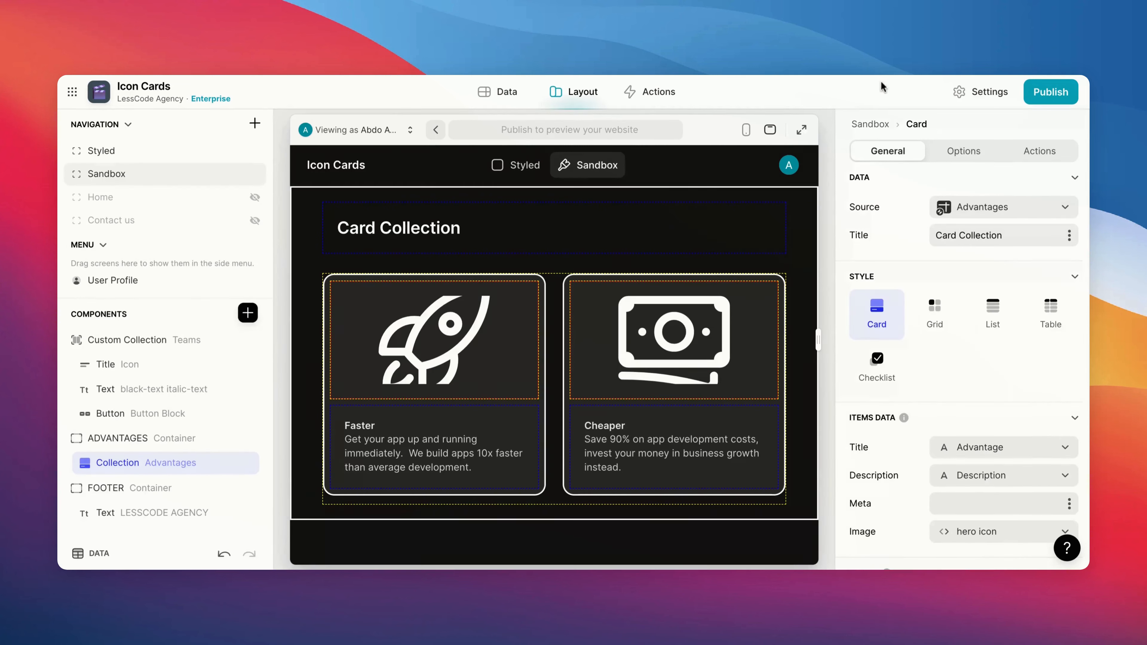
Remove the dashed red border and the padding from the StyledDiv8 rule in the appearance settings' custom CSS.
click(980, 92)
click(704, 242)
scroll(961, 387, down, 10)
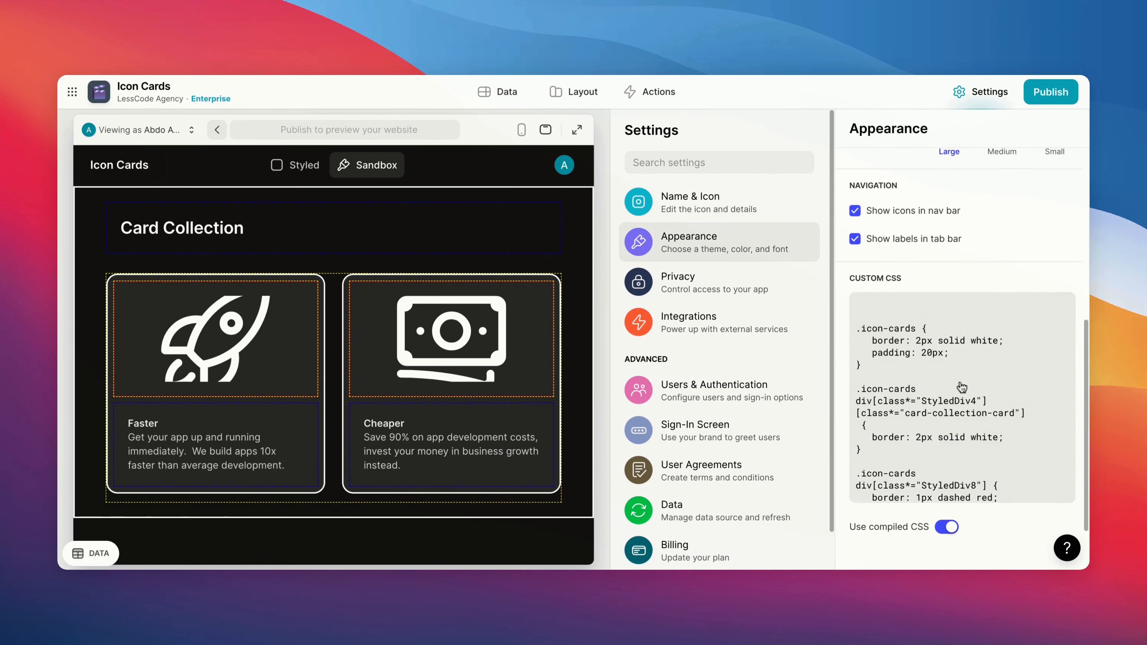
scroll(961, 387, down, 5)
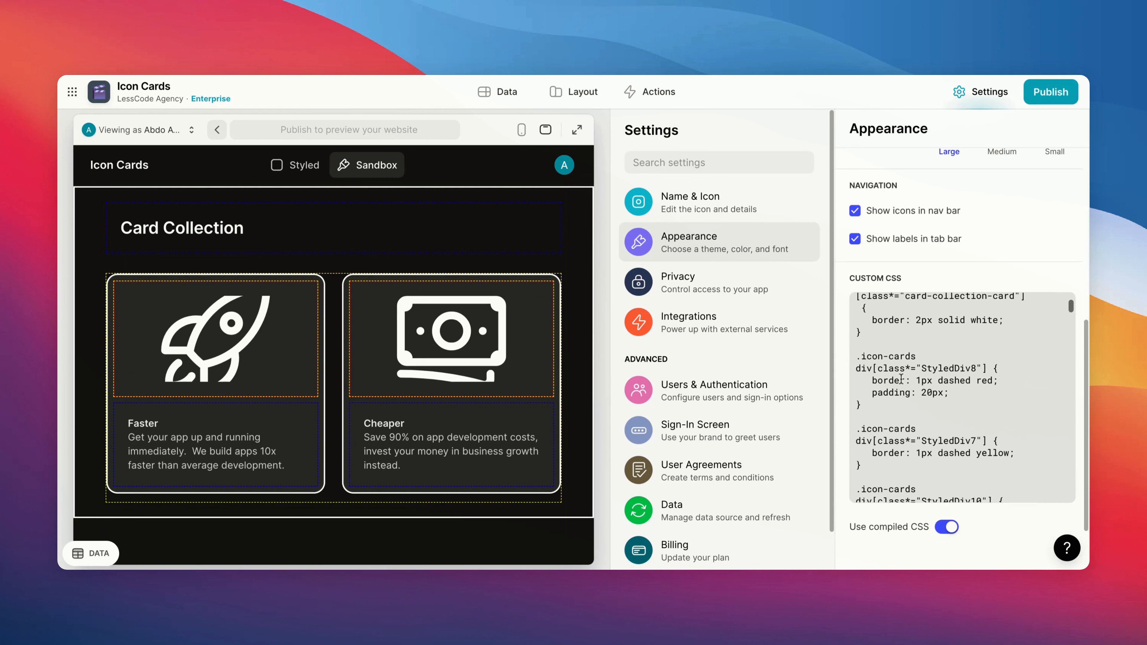
triple_click(901, 379)
key(BackSpace)
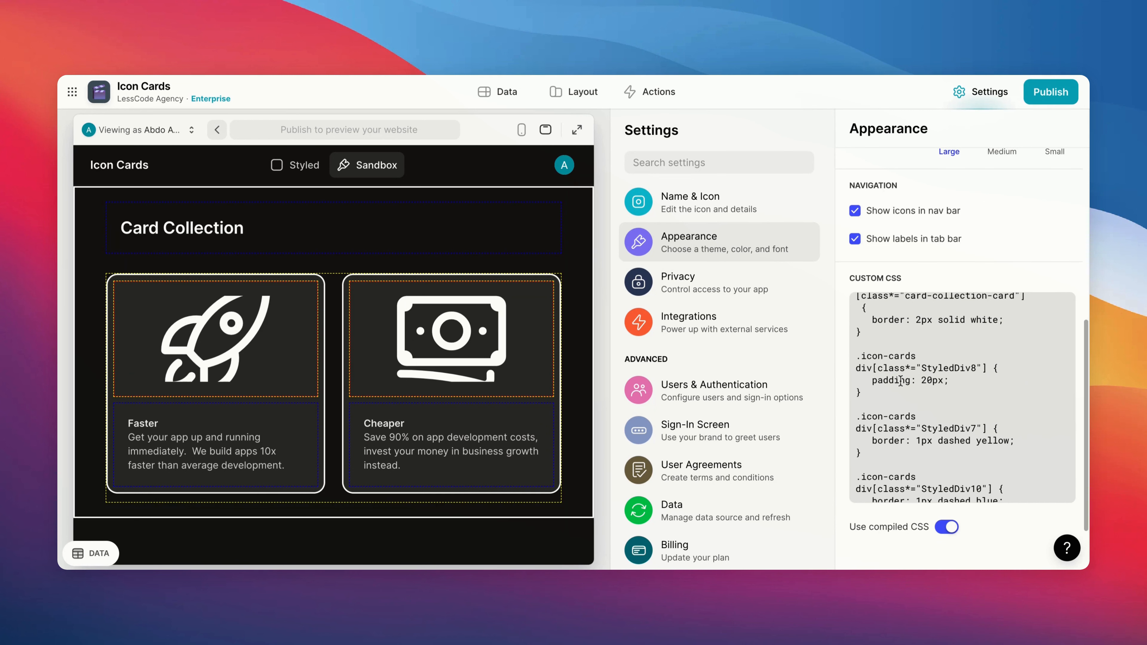
triple_click(900, 380)
key(BackSpace)
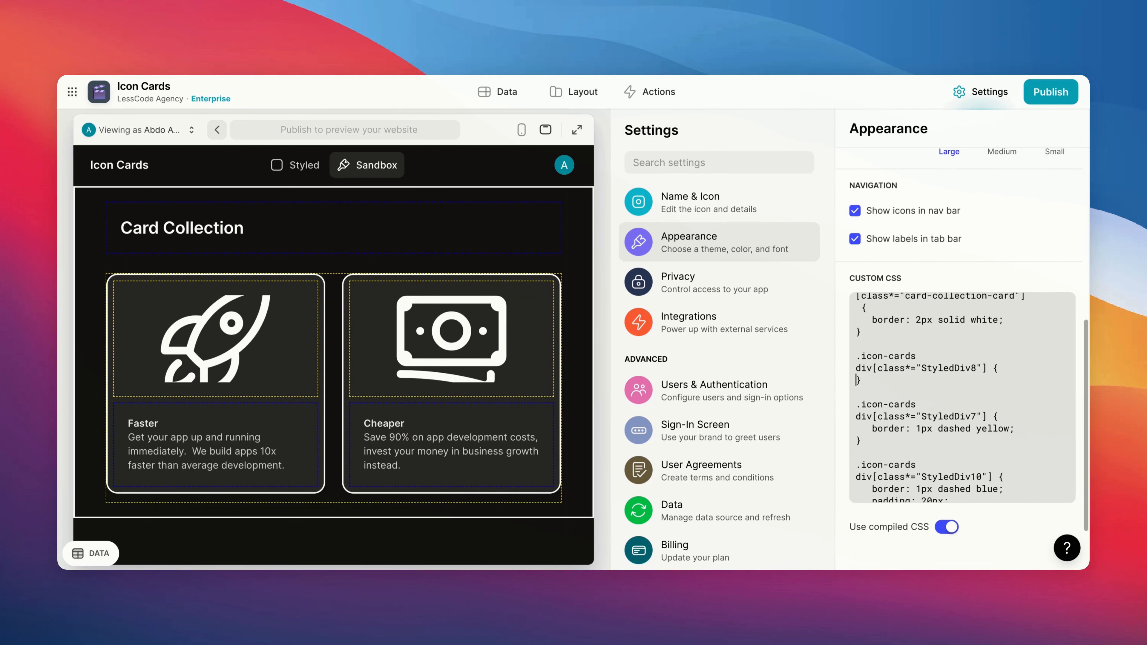
Give the StyledDiv8 rule a width of 50px and a height of 50px.
key(Return)
text(width: 50p)
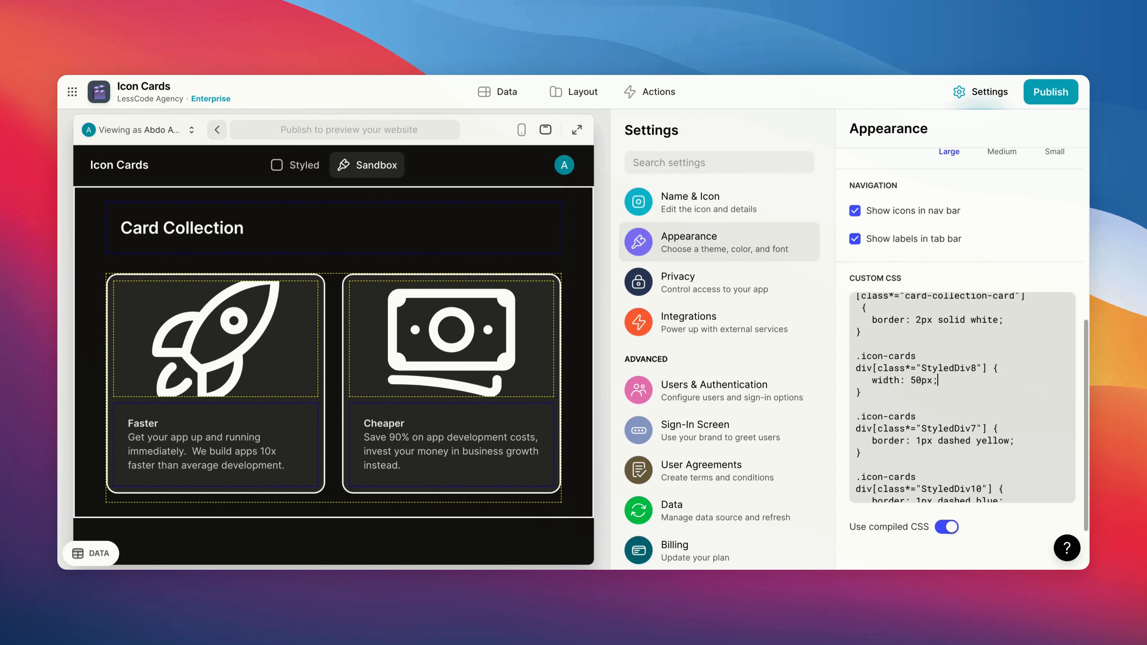
text(x;)
key(Return)
text(height: 50px)
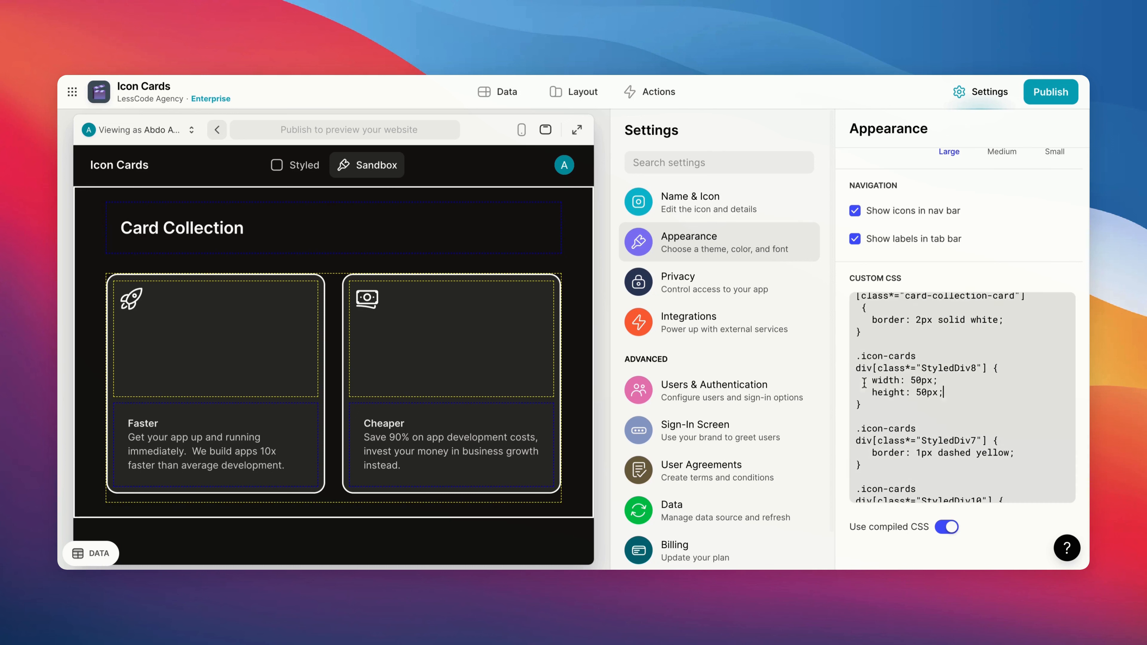
Replace the dashed yellow border in the StyledDiv7 rule with padding: 0px and min-height: 50px.
scroll(897, 399, down, 1)
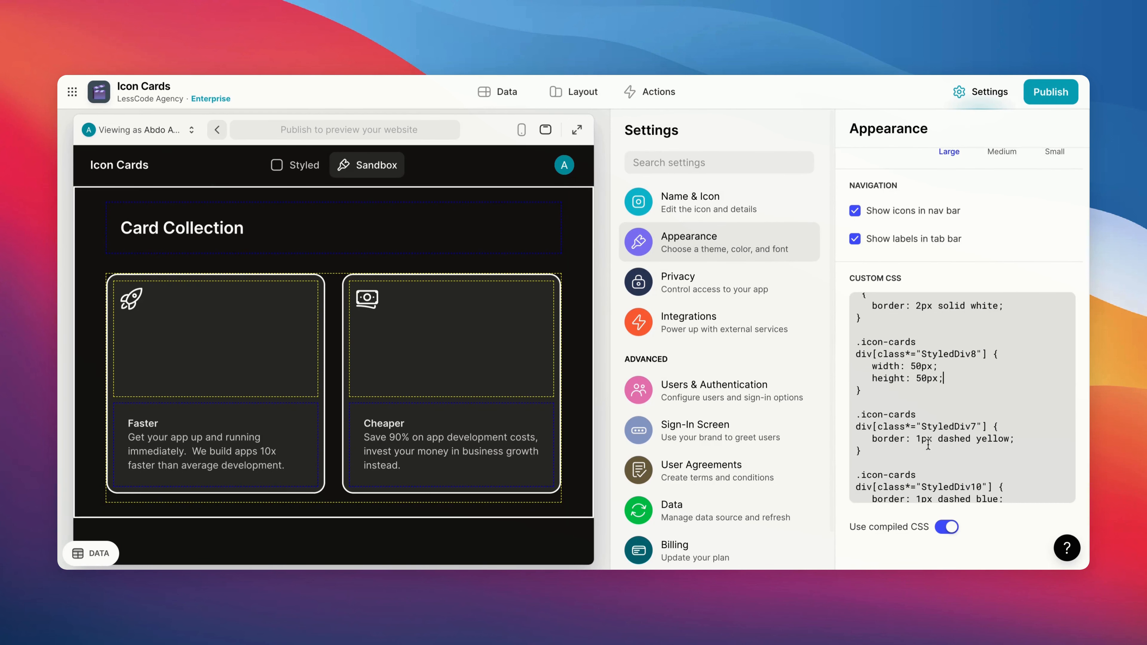
triple_click(908, 438)
key(BackSpace)
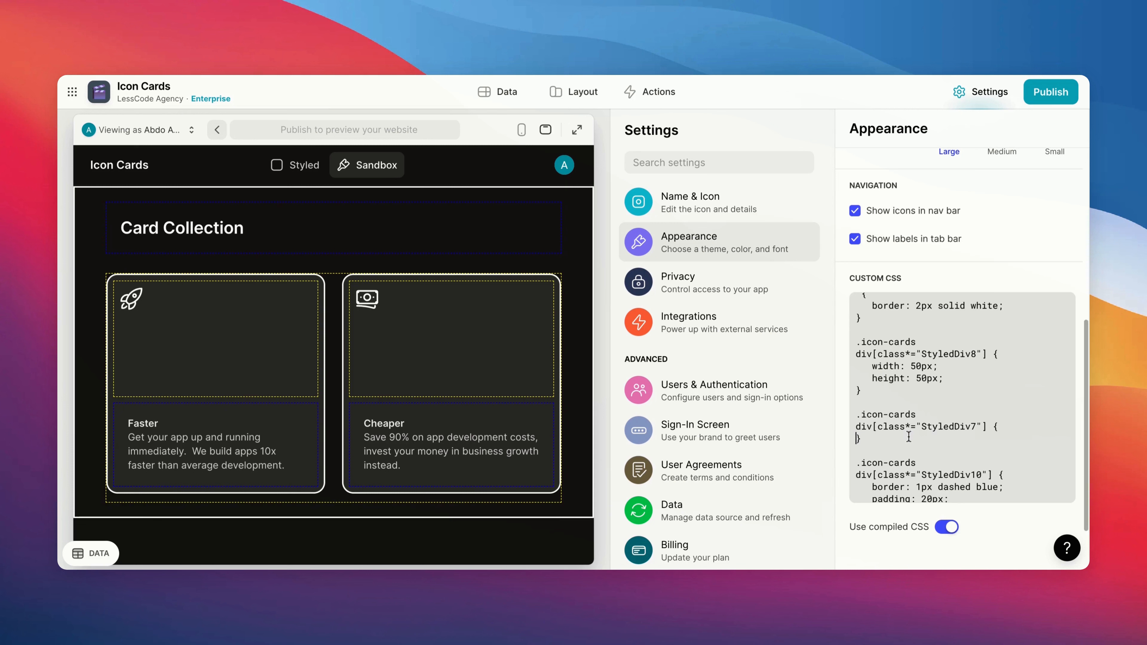
key(Return)
key(Left)
key(Left)
key(Return)
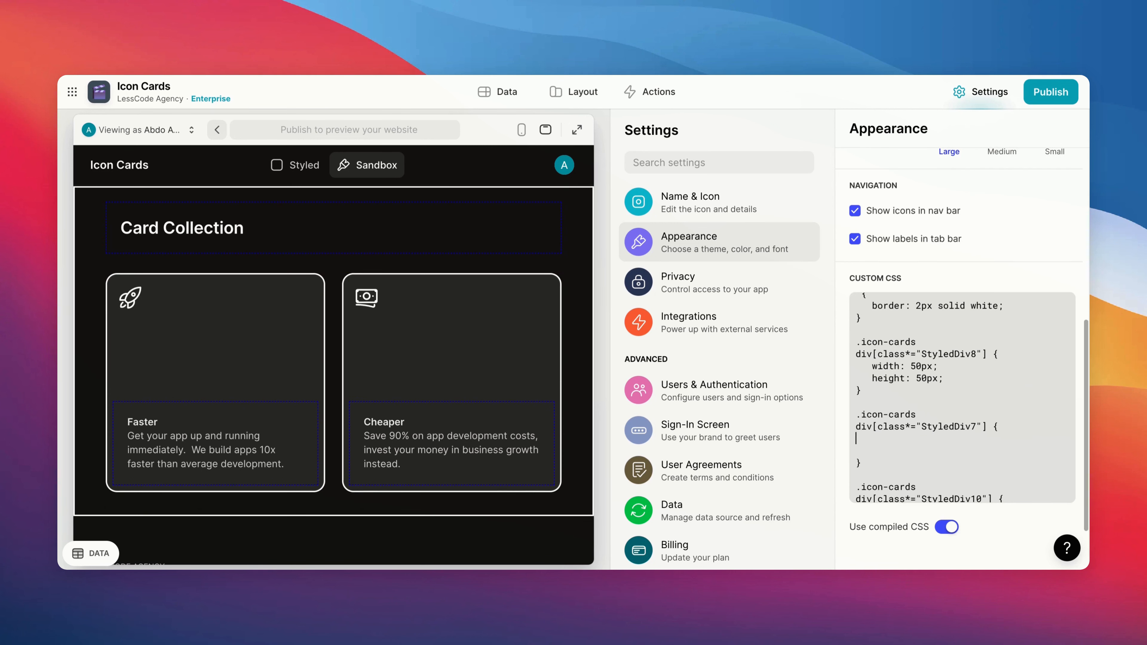
text(padding: 0px;)
key(Return)
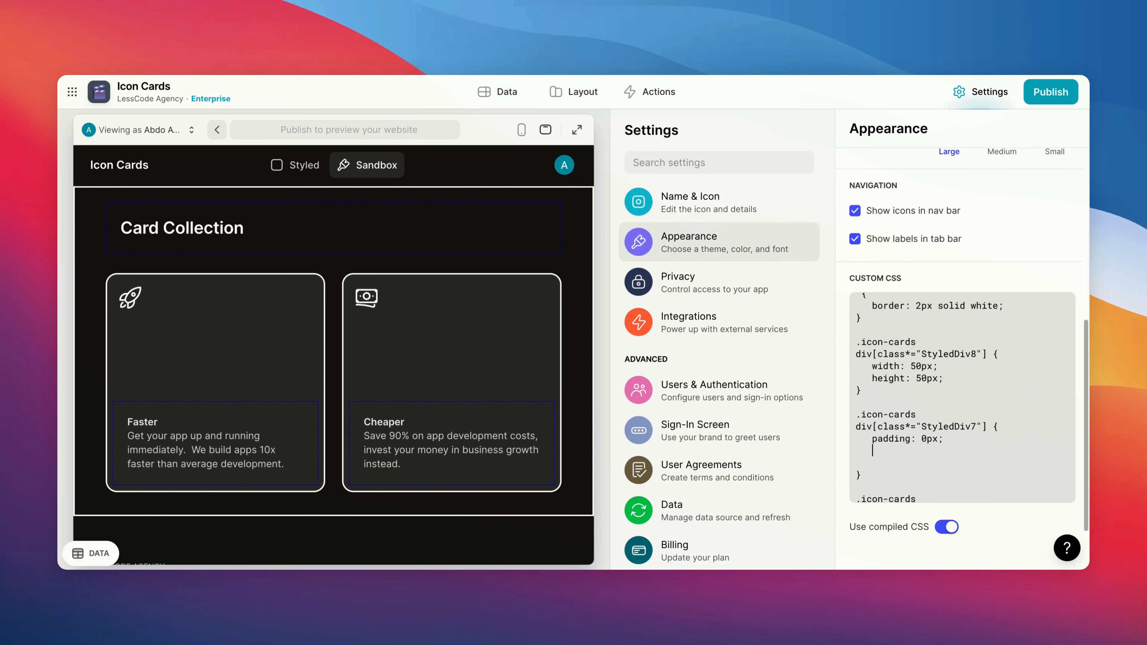
text(min-height: 50px;)
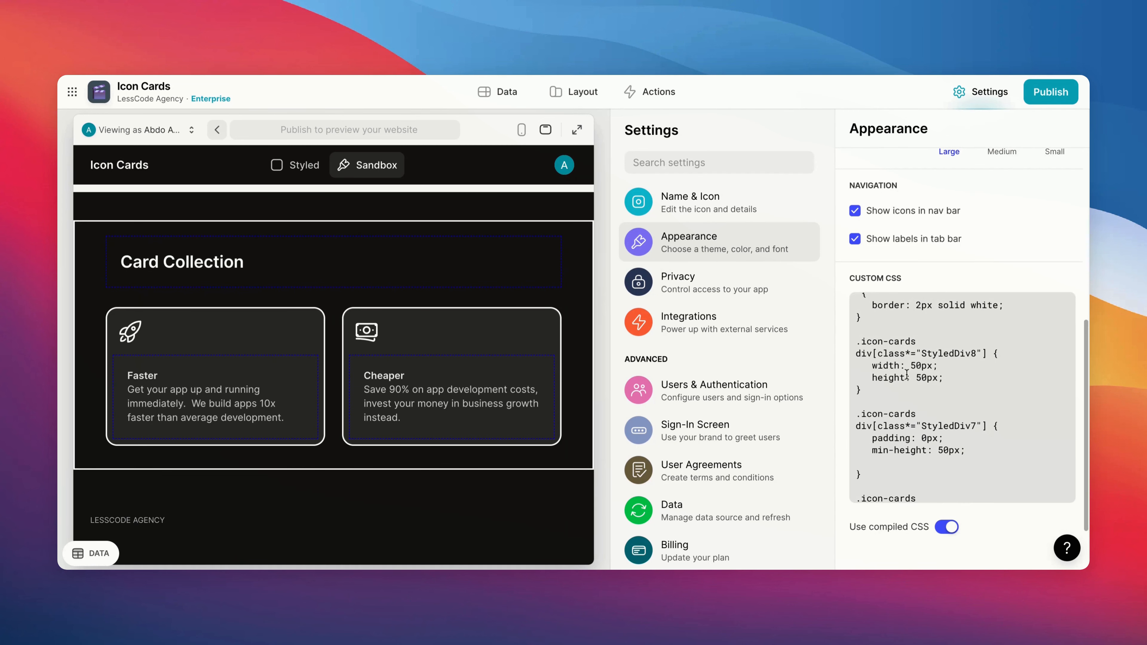
Set the StyledDiv10 rule's padding to 0px 10px and remove its dashed blue border.
scroll(883, 418, down, 5)
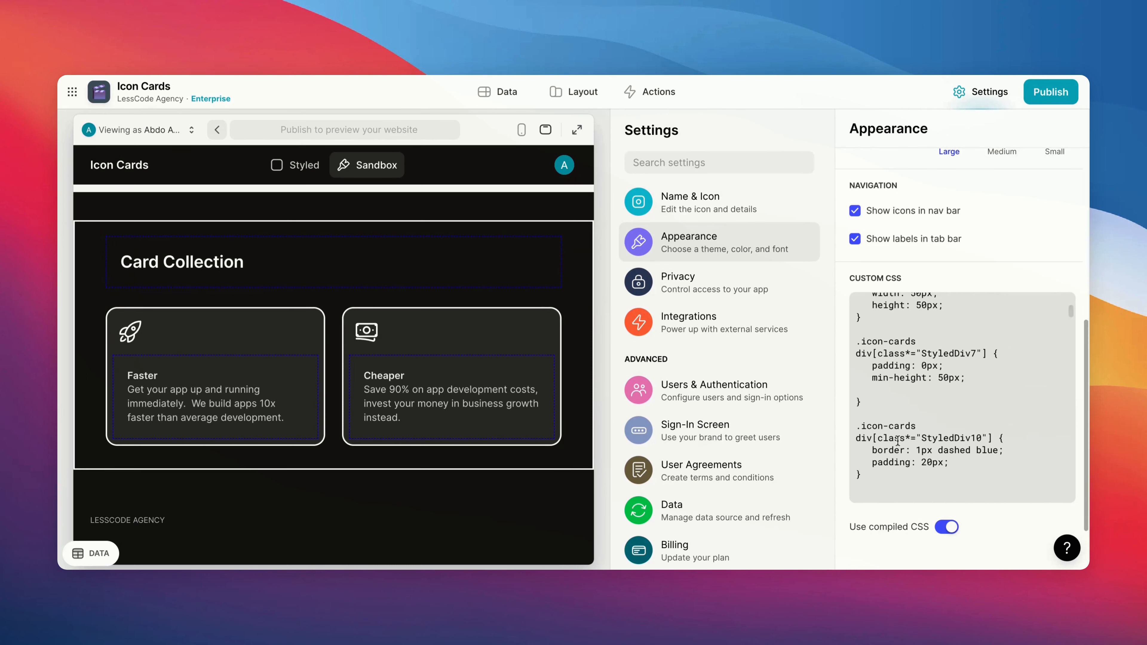
scroll(885, 425, down, 1)
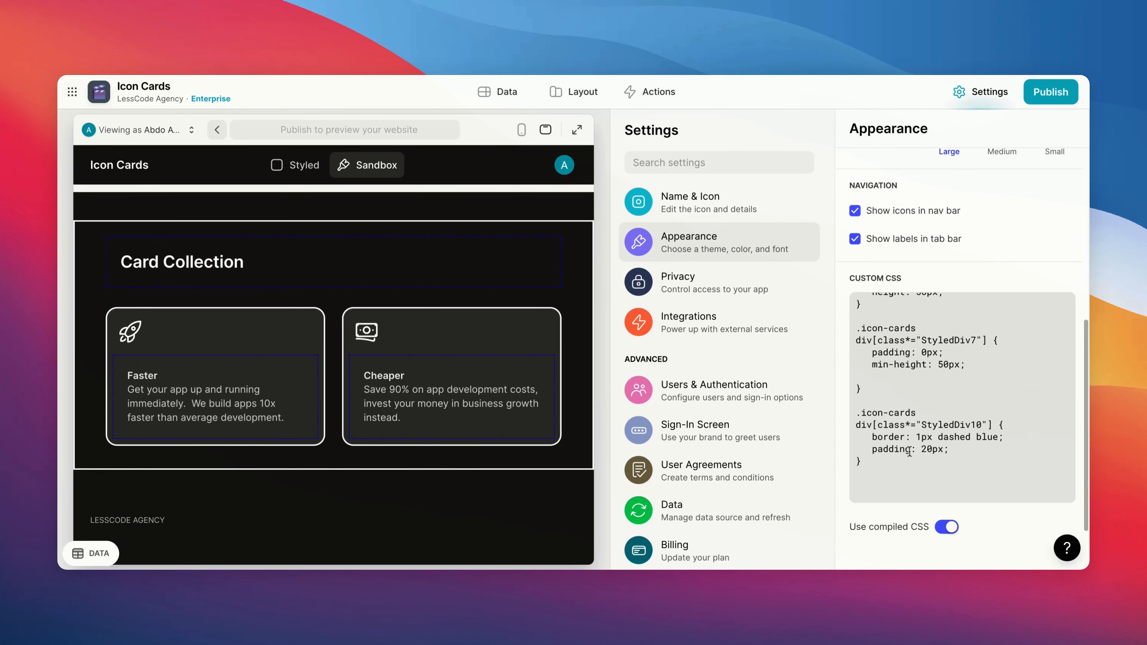
double_click(924, 449)
text(0px 1)
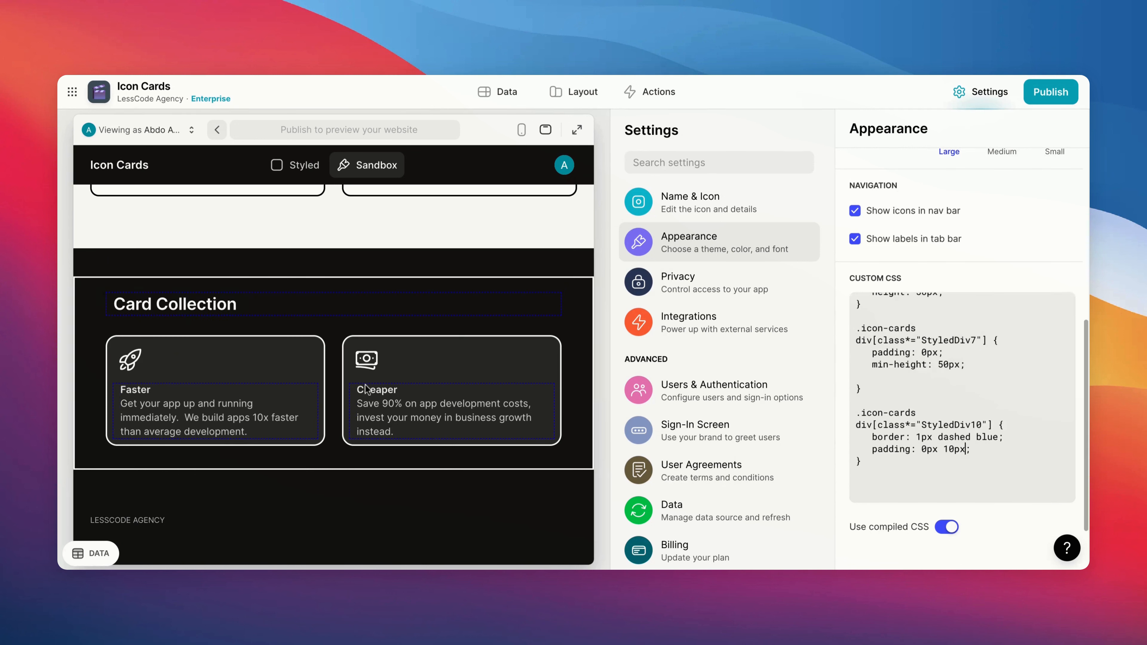
triple_click(900, 437)
key(BackSpace)
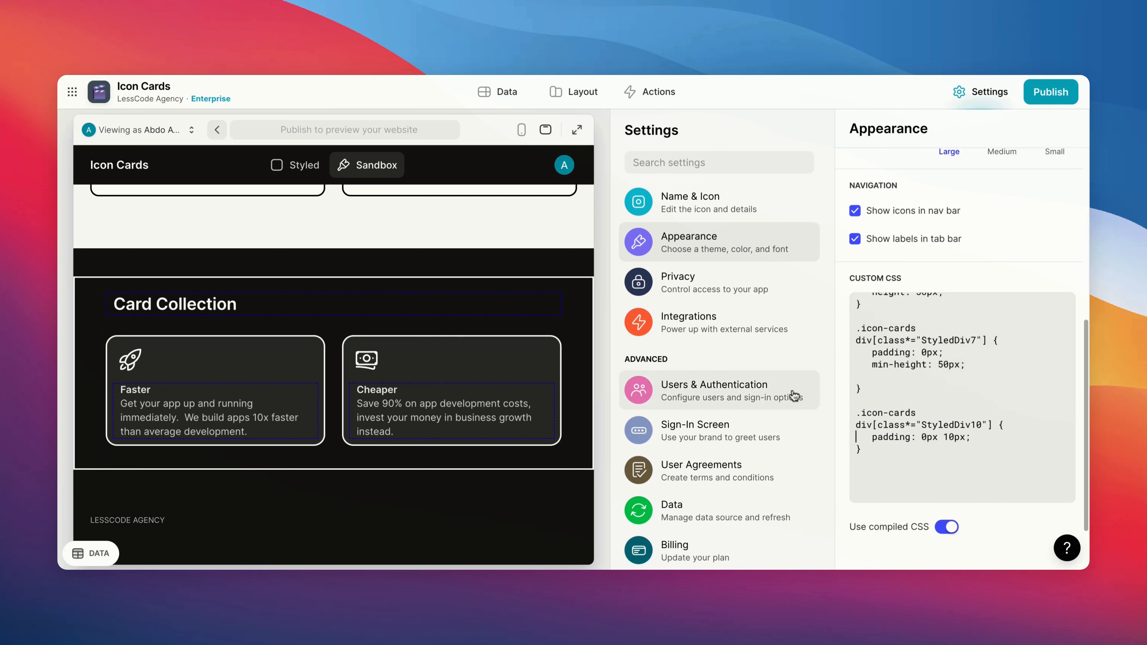
Remove the white border and the 20px padding from the base .icon-cards rule in the custom CSS.
scroll(523, 407, right, 5)
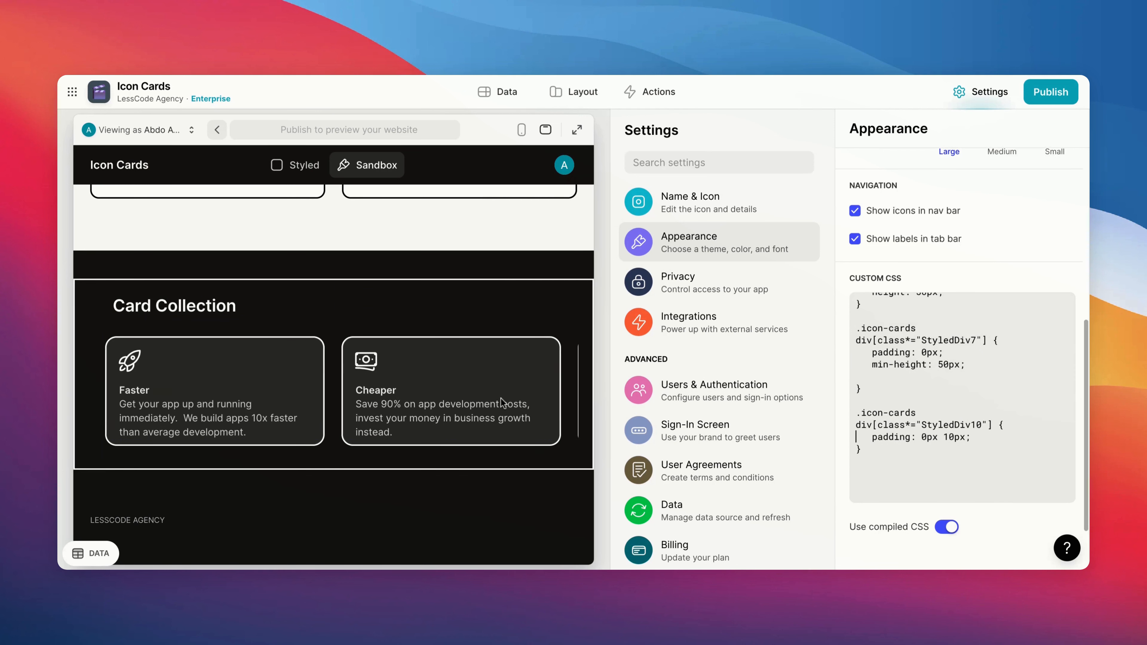
scroll(504, 403, left, 5)
scroll(976, 358, up, 5)
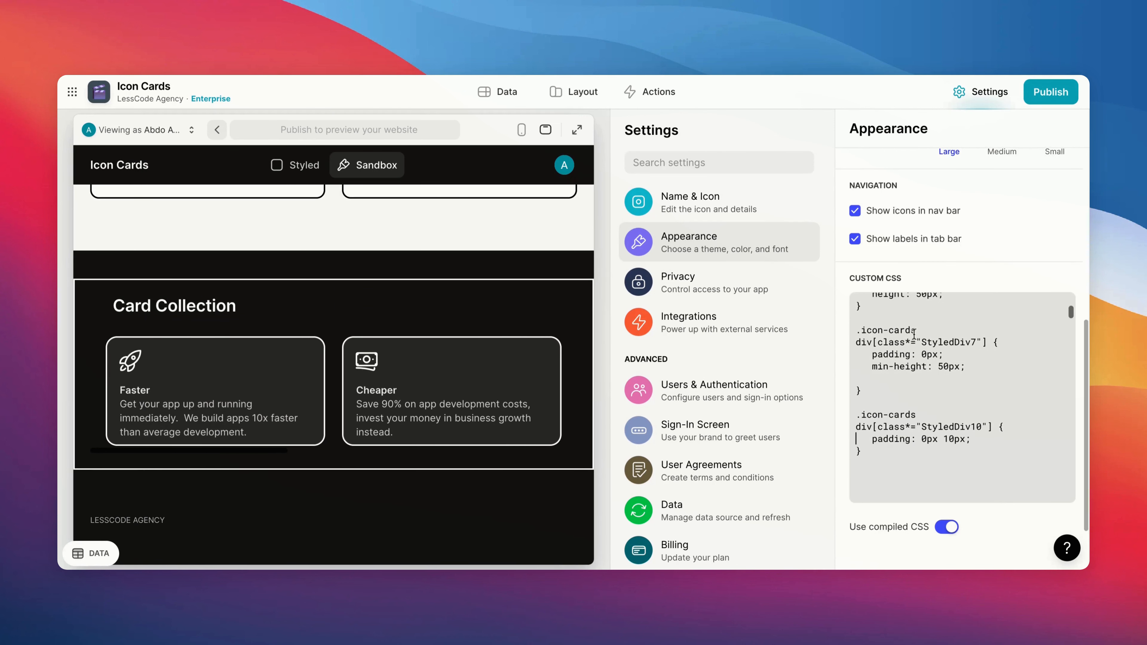
triple_click(888, 340)
drag(888, 339, 954, 350)
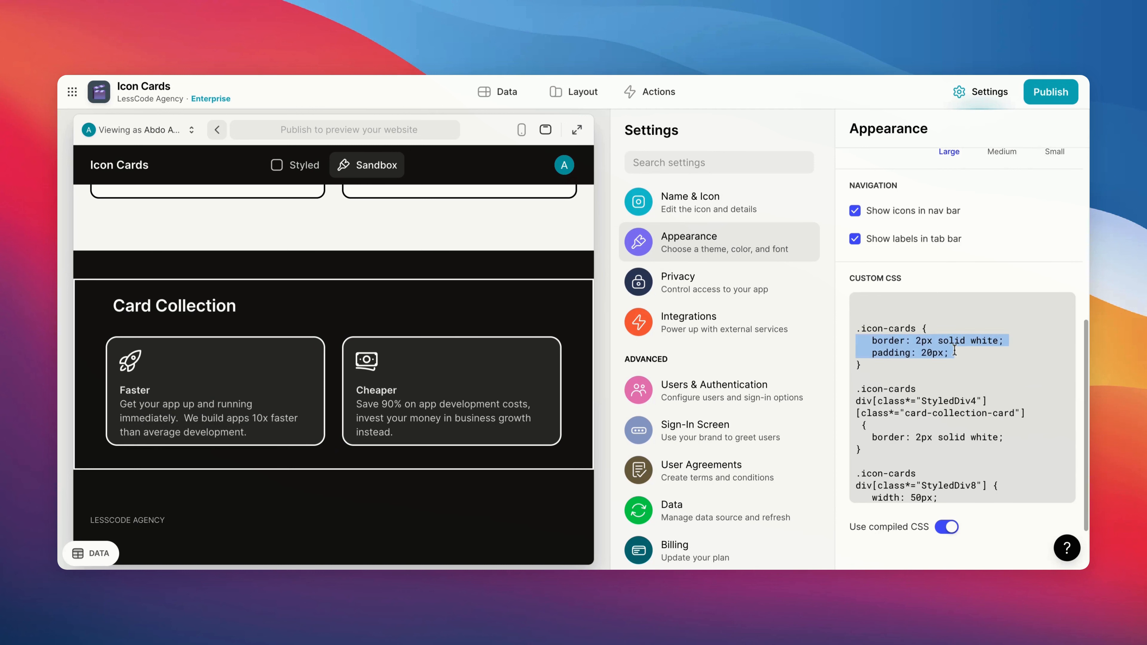
key(BackSpace)
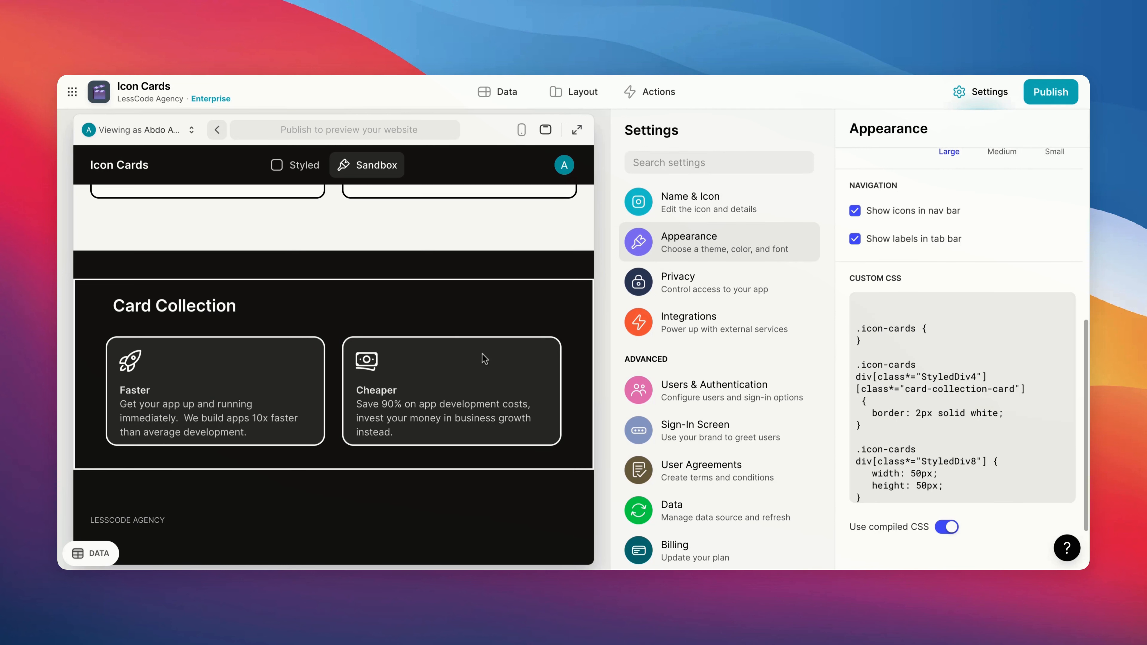
Check the Card Collection's styling and its sideways scrolling in the full-screen preview.
click(577, 129)
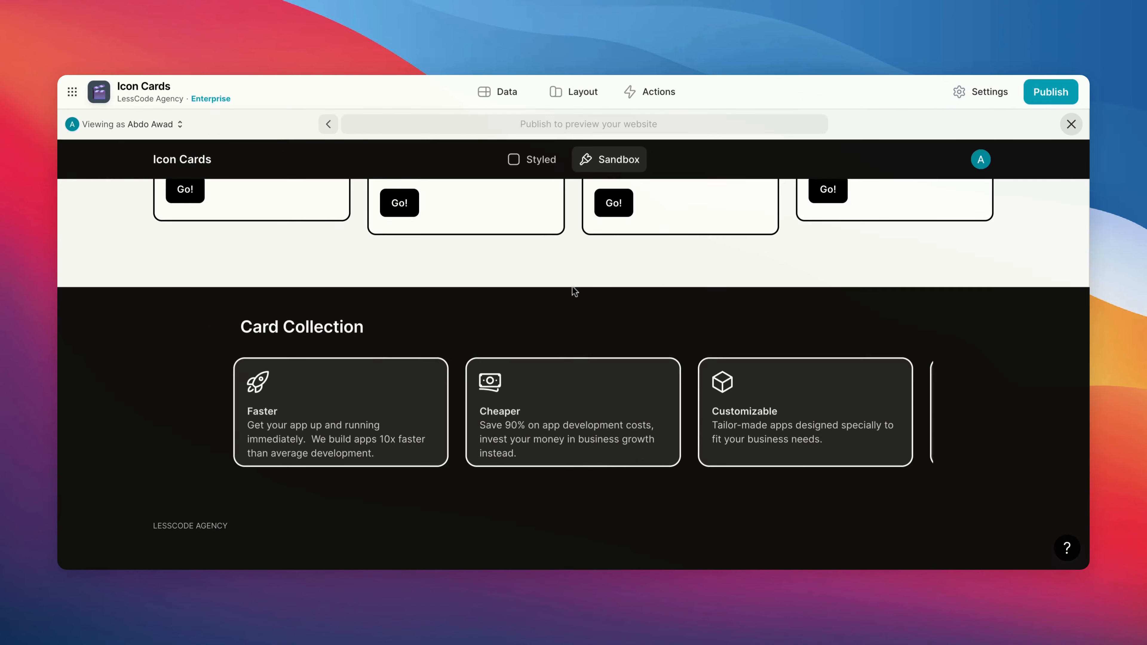
scroll(609, 392, right, 5)
scroll(608, 390, left, 10)
scroll(646, 465, right, 4)
scroll(647, 469, left, 4)
click(581, 94)
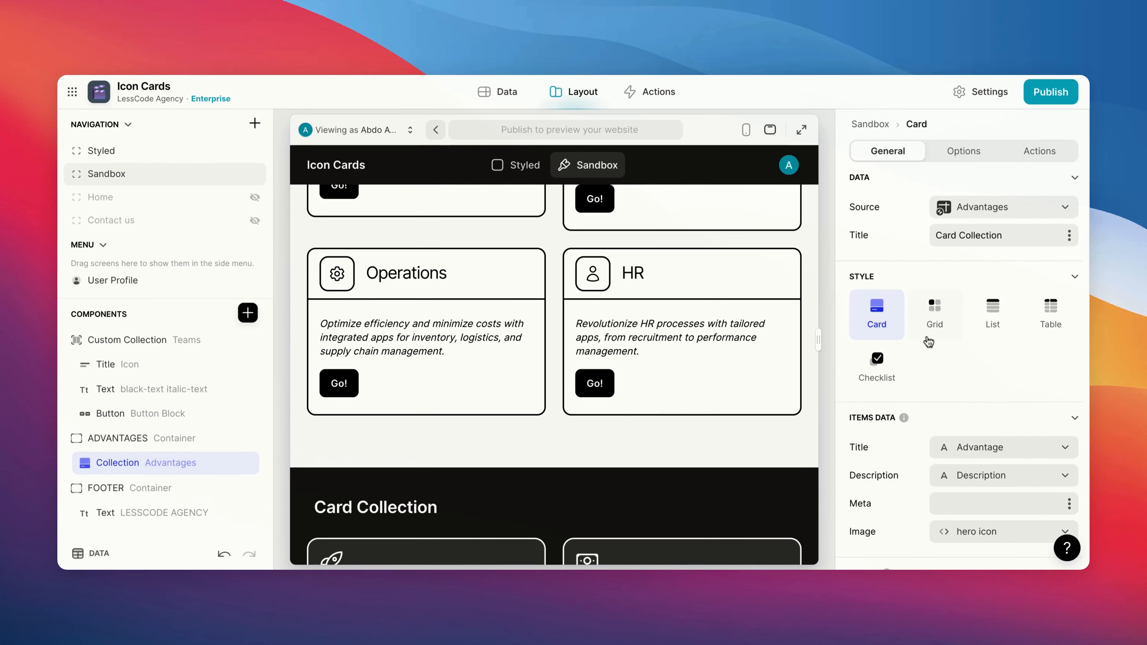
Duplicate the .icon-cards StyledDiv4 card-collection-card rule with the white border directly below itself in the app's custom CSS.
click(971, 93)
click(768, 241)
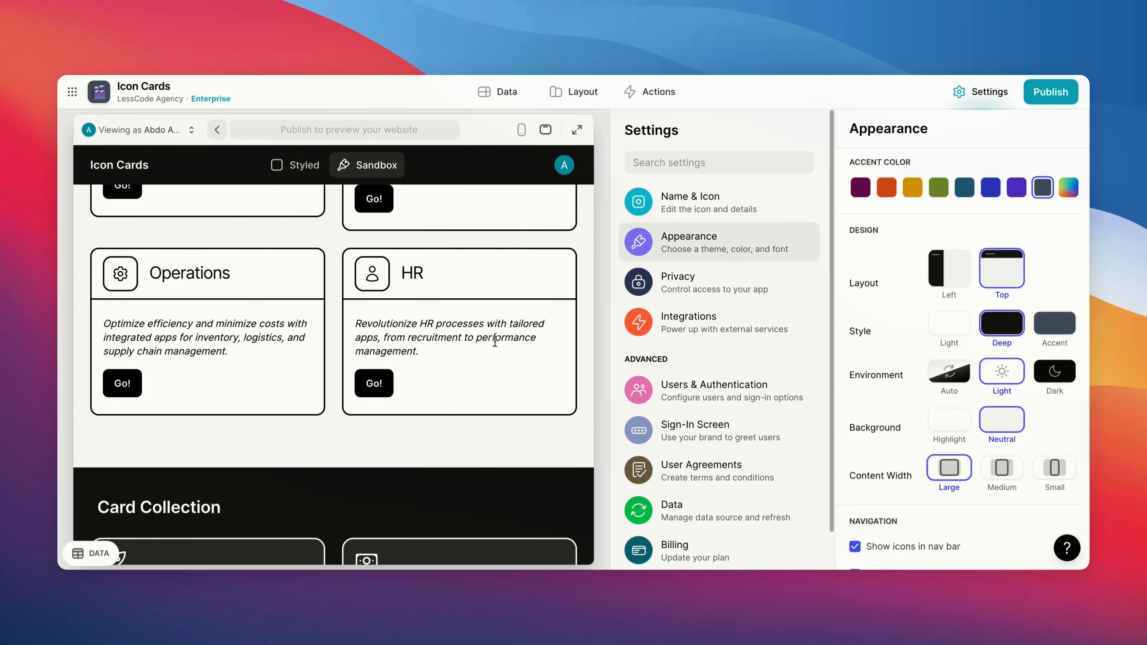
scroll(486, 350, down, 4)
scroll(985, 327, down, 8)
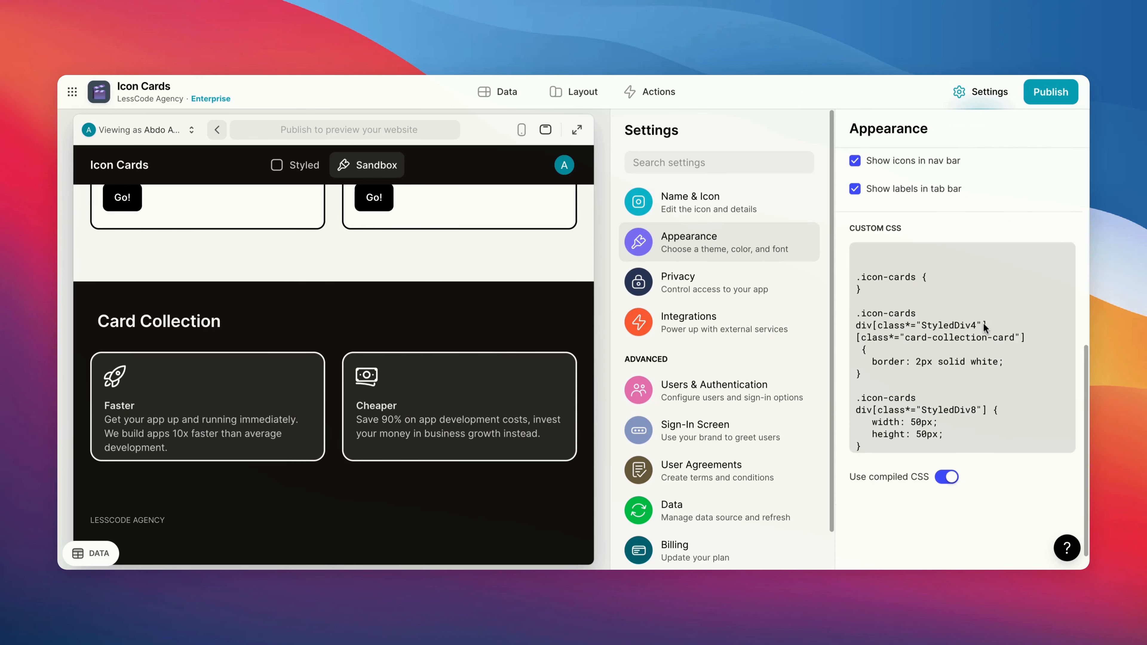
triple_click(900, 288)
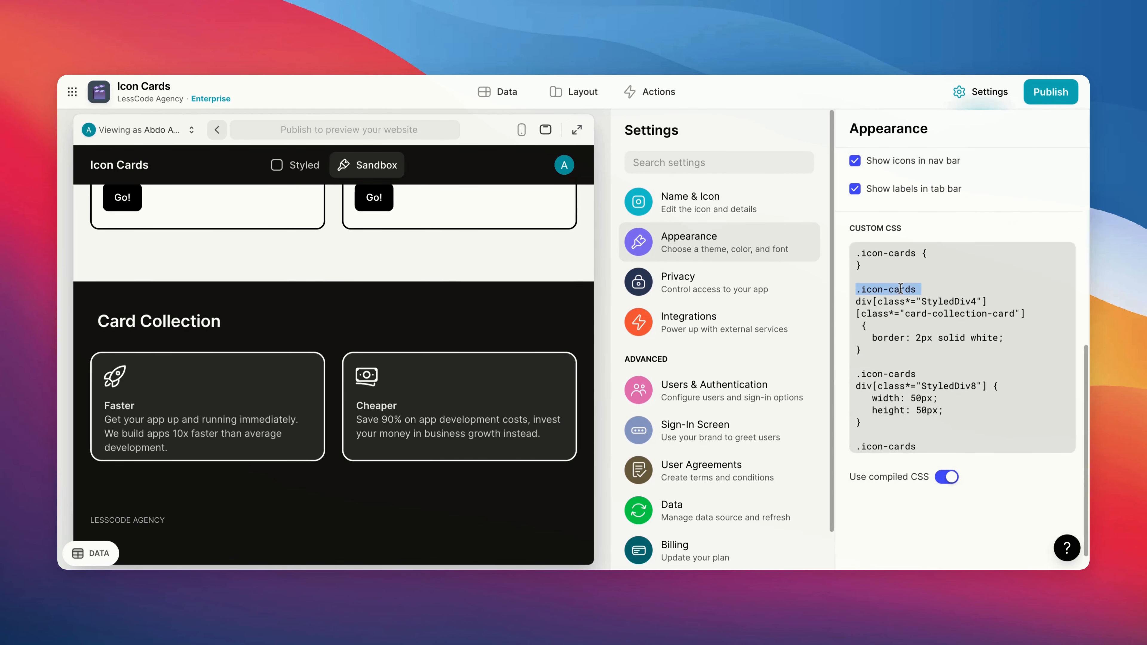
shift+click(873, 350)
key(super+c)
key(Right)
key(Return)
key(Return)
key(Up)
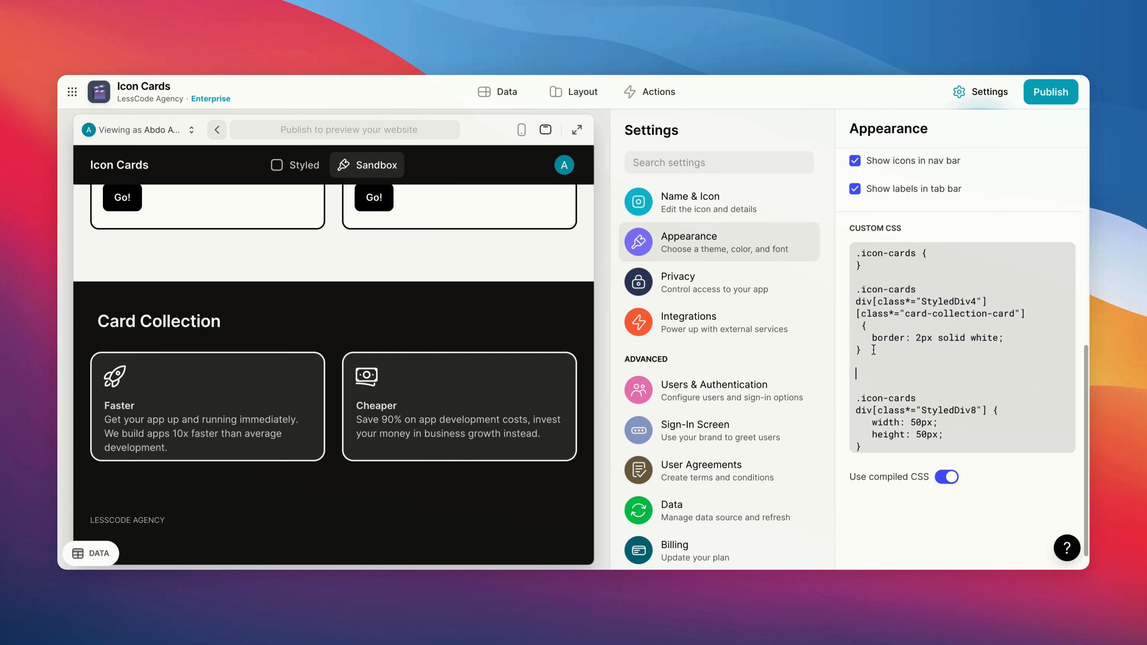
key(super+v)
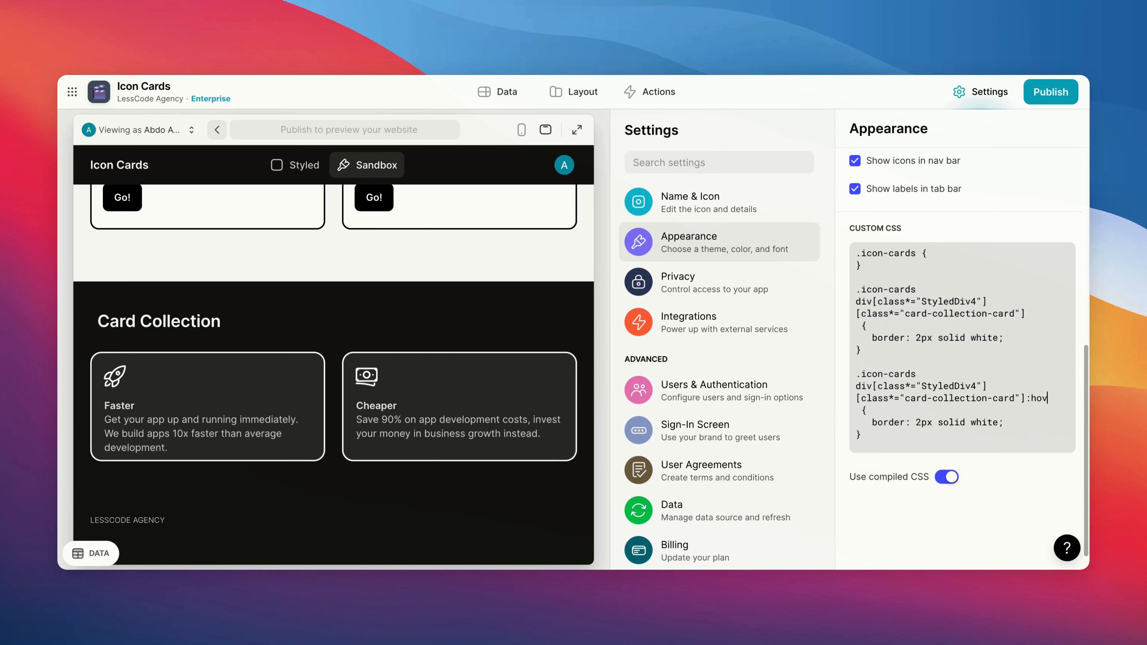
Make the duplicated StyledDiv4 rule apply on :hover with border: 2px solid cyan, and check the effect on the cards.
text(er)
scroll(1013, 352, down, 3)
double_click(983, 355)
text(cyan)
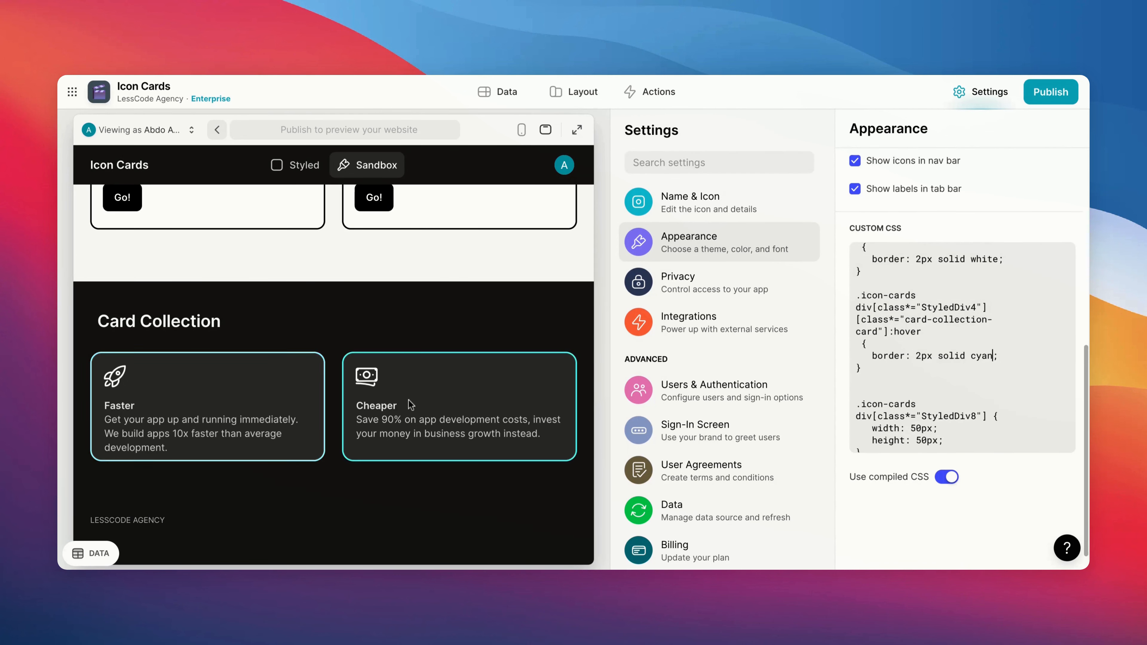
scroll(373, 407, right, 10)
scroll(479, 410, left, 10)
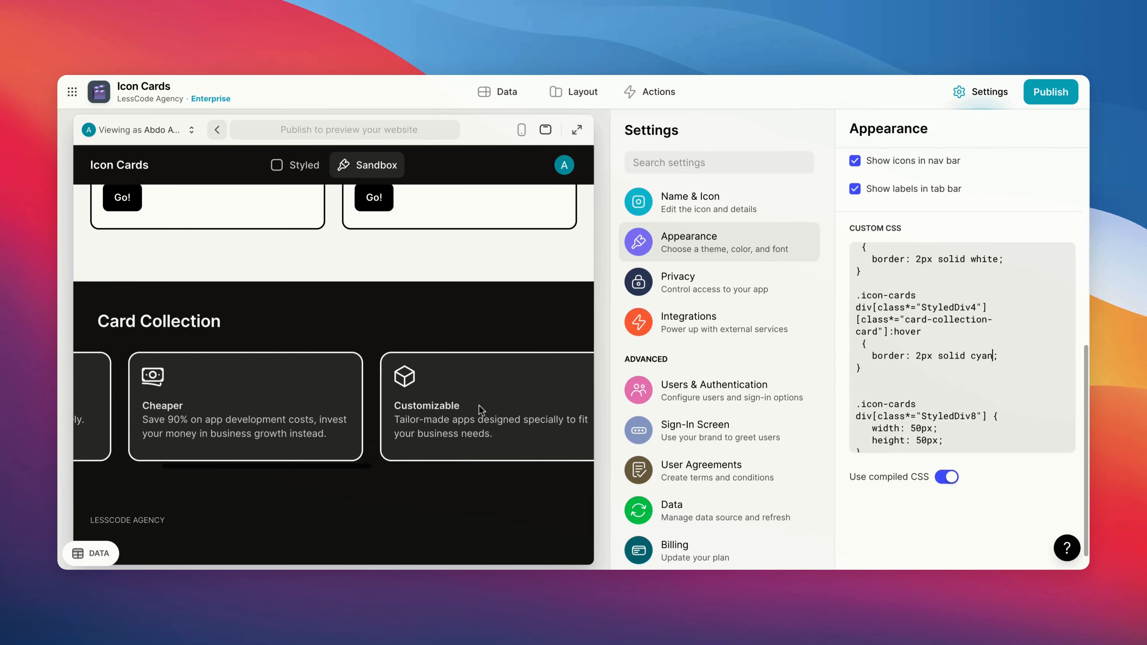
Append .icon-cards h3 (font-size 1.4rem, padding 0px, letter-spacing -1px, font-weight 700) and p (10px top/bottom padding, font-size 1.1rem, letter-spacing -0.5px) rules to the custom CSS.
scroll(935, 391, down, 5)
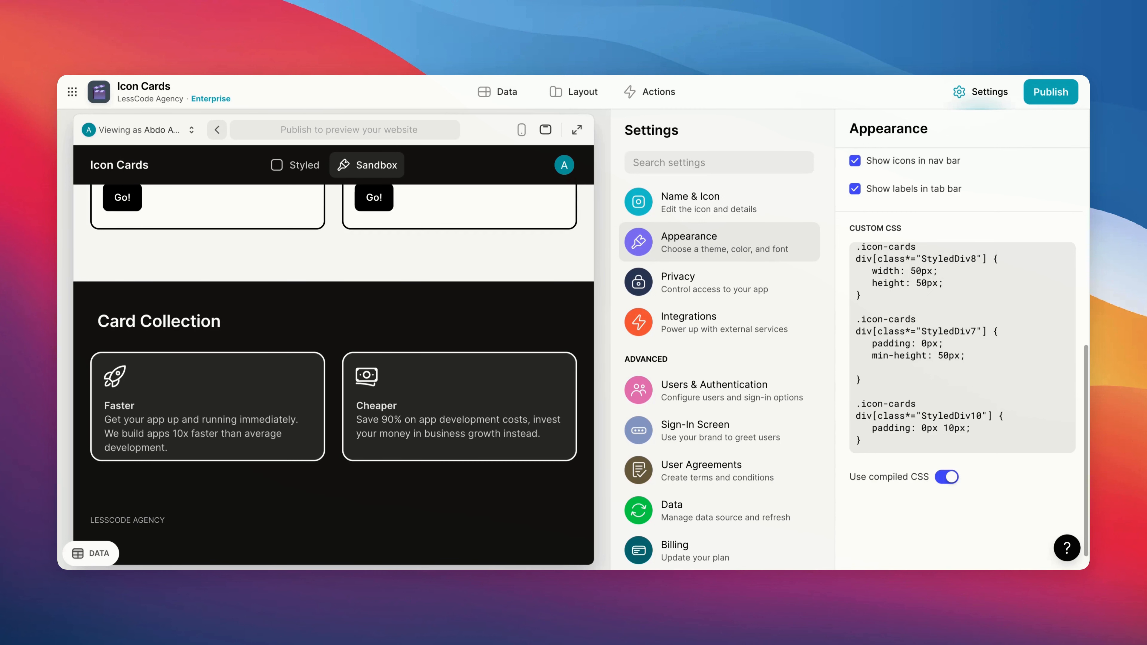
scroll(873, 391, down, 3)
key(super+v)
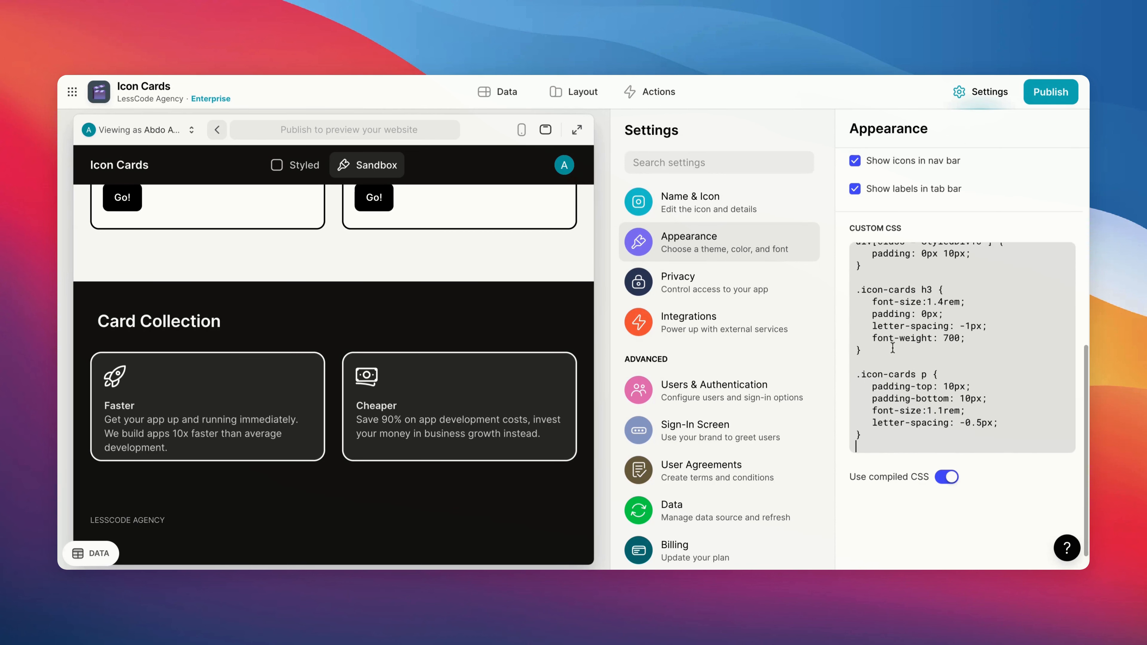
double_click(923, 289)
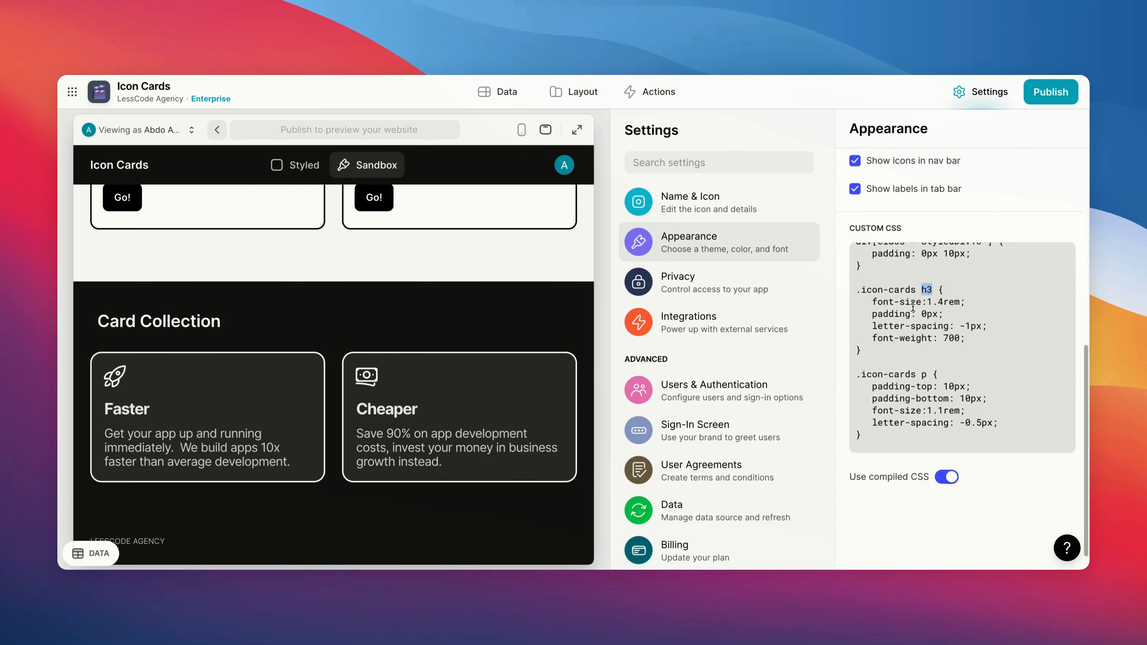
double_click(897, 315)
triple_click(896, 330)
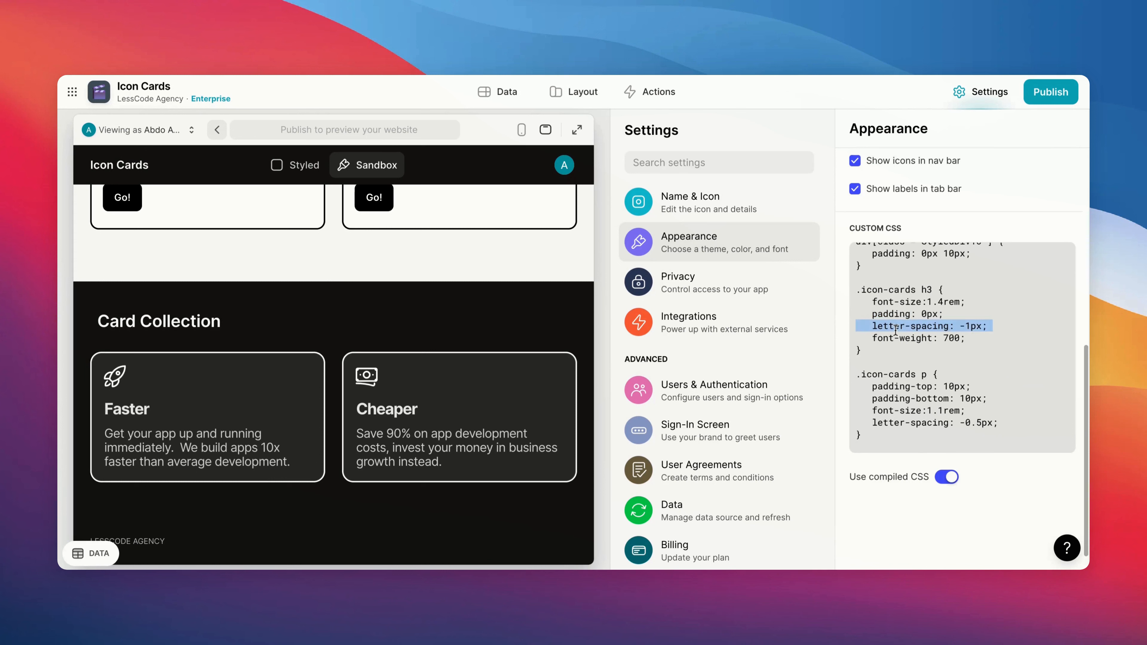
triple_click(898, 337)
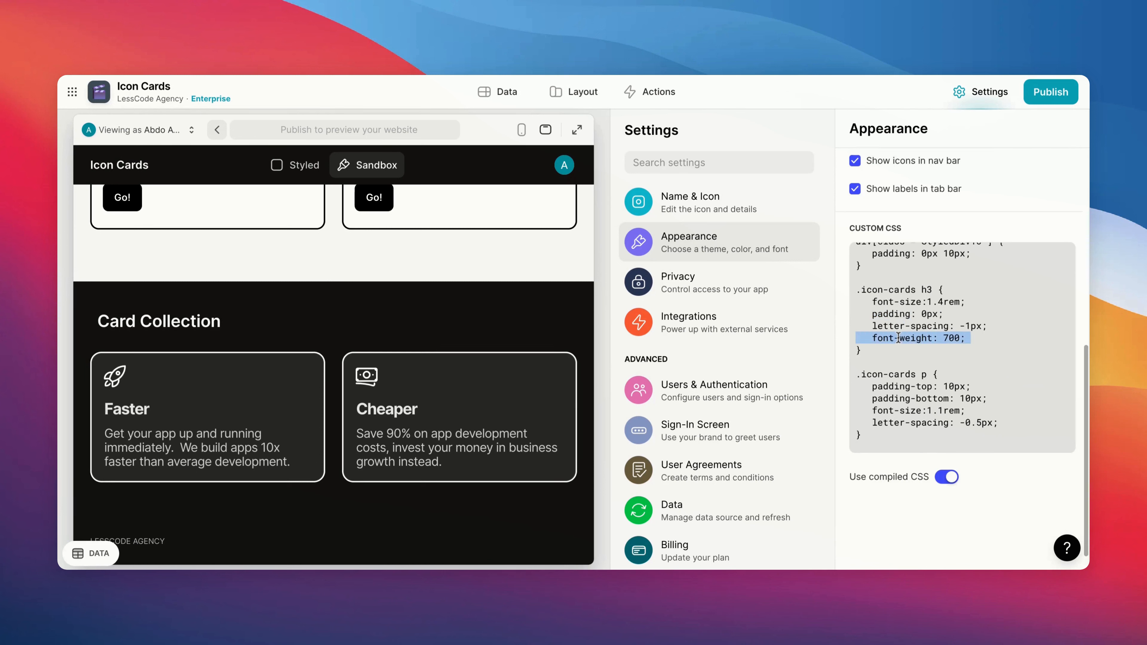
scroll(904, 337, down, 3)
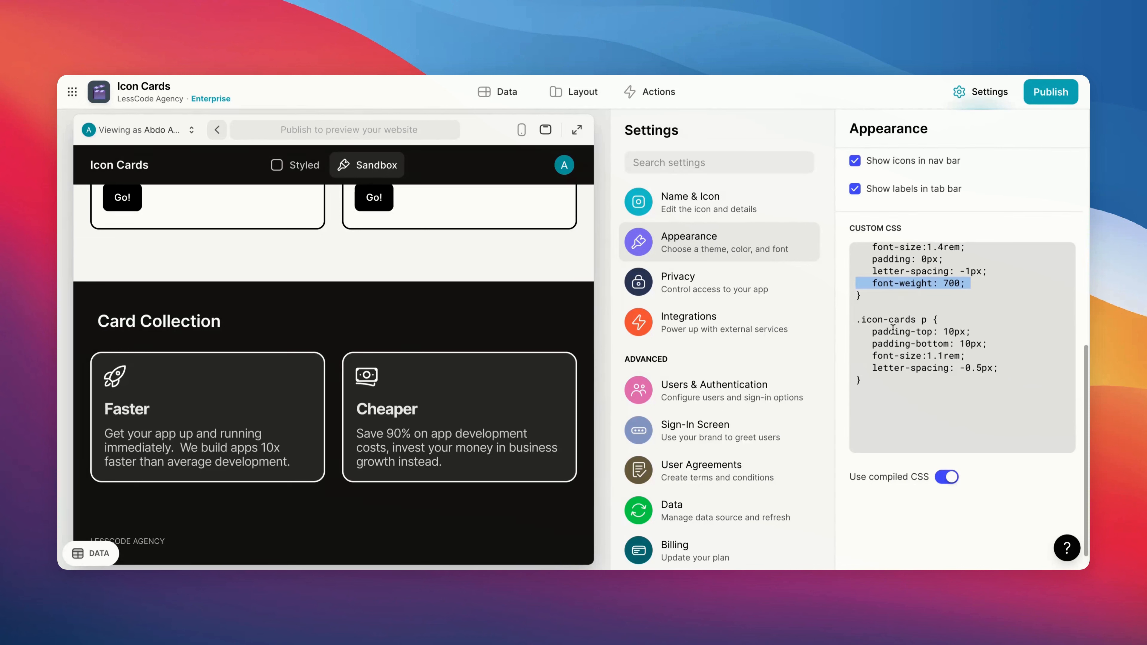
Set the letter-spacing in the .icon-cards p rule to 0px.
click(925, 321)
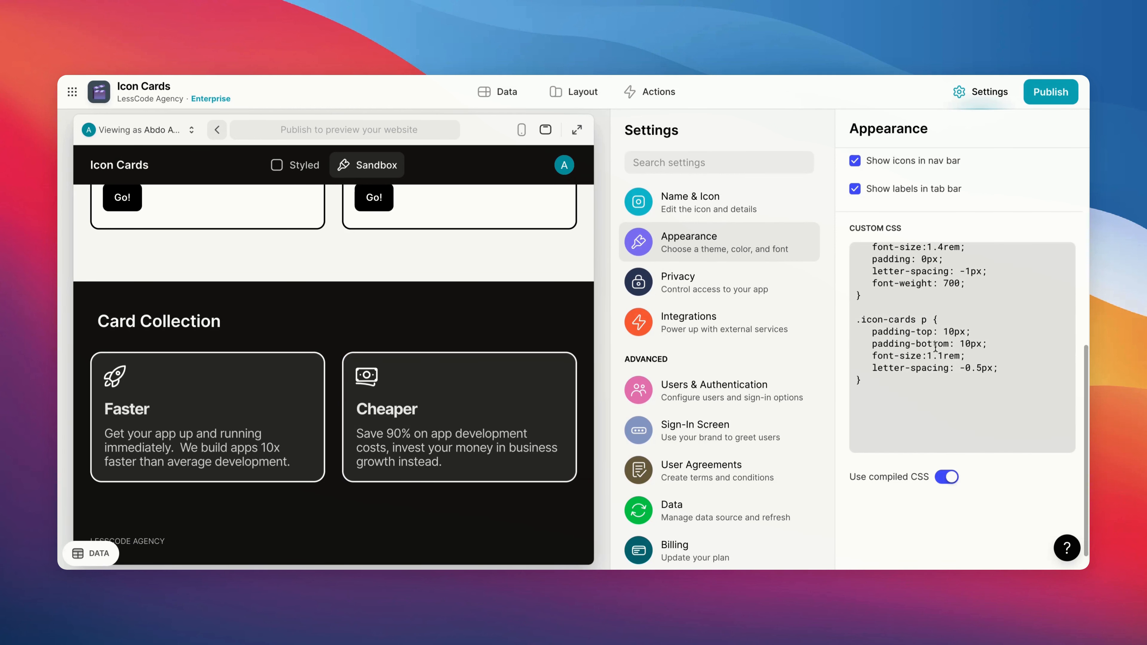
triple_click(908, 357)
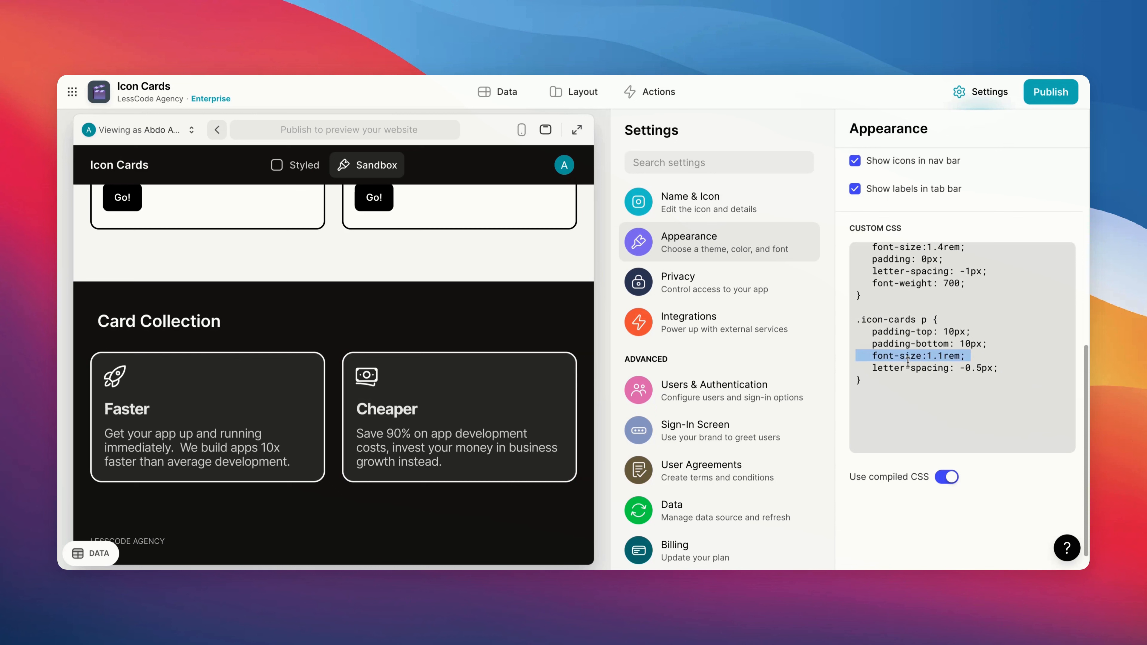
triple_click(908, 371)
click(982, 368)
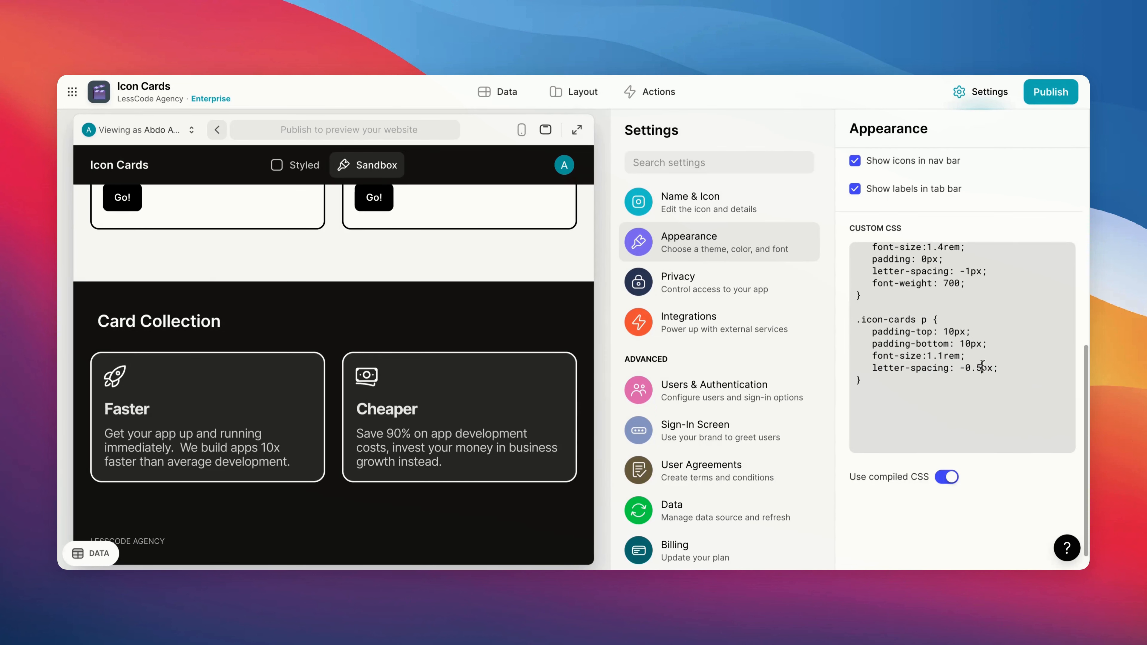
key(BackSpace)
key(BackSpace)
key(BackSpace)
key(BackSpace)
text(0)
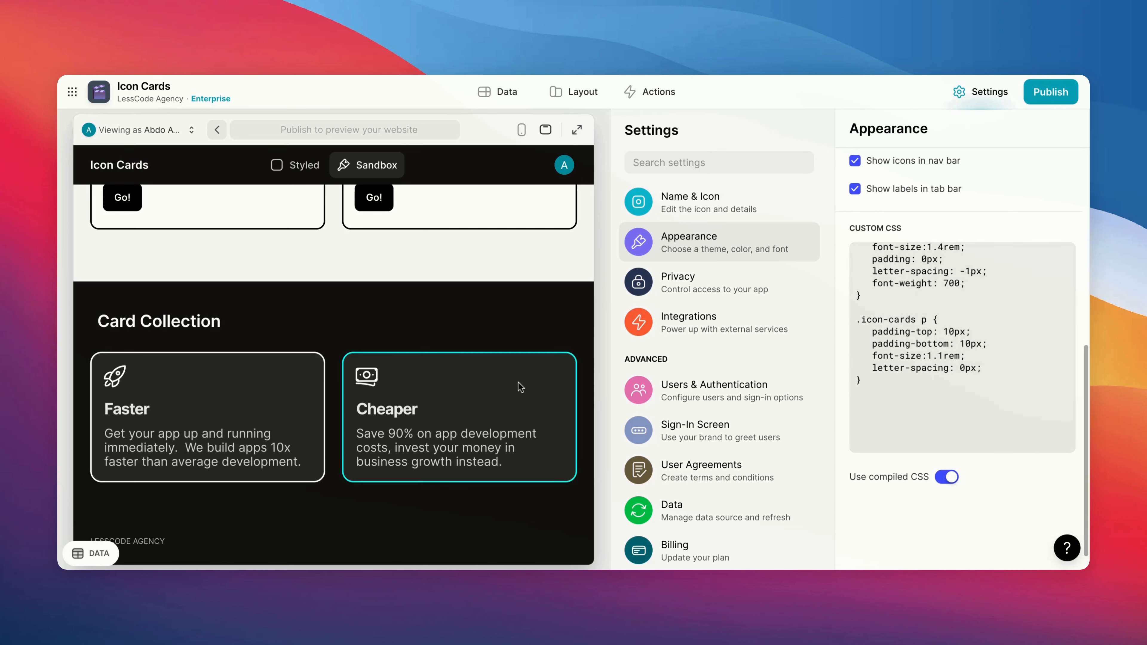
Hide the card collection's scrollbar with an .icon-cards div[class*="StyledDiv2"]::-webkit-scrollbar rule set to width: 0, and check the sideways scrolling.
scroll(463, 399, down, 1)
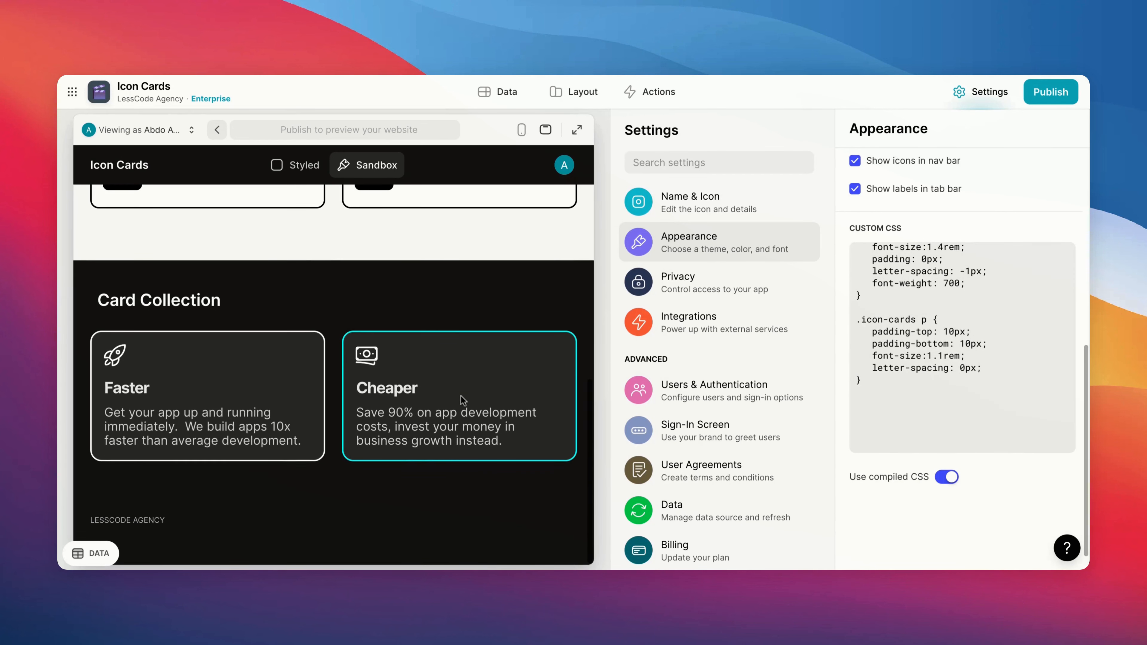
scroll(438, 477, right, 10)
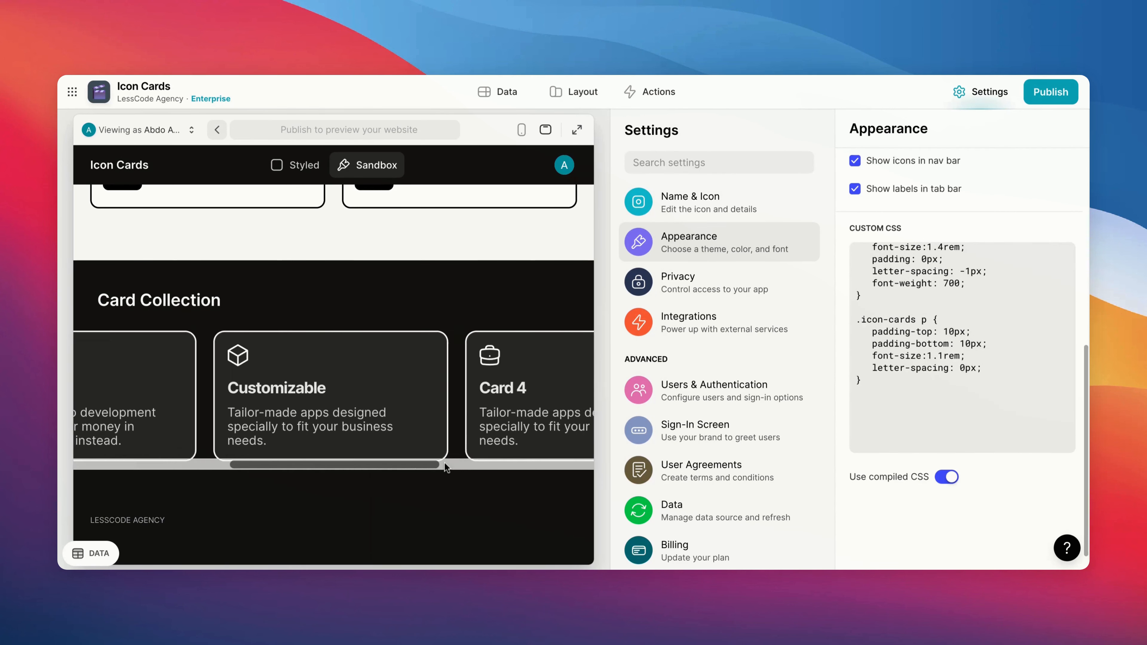
scroll(446, 467, left, 10)
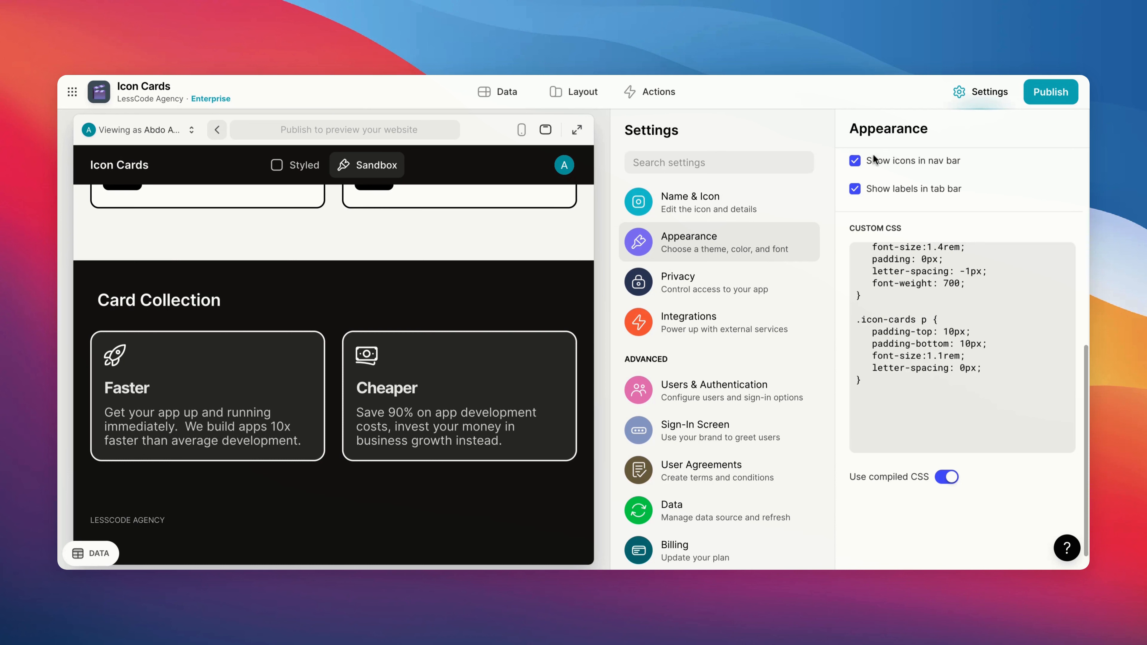
key(super+v)
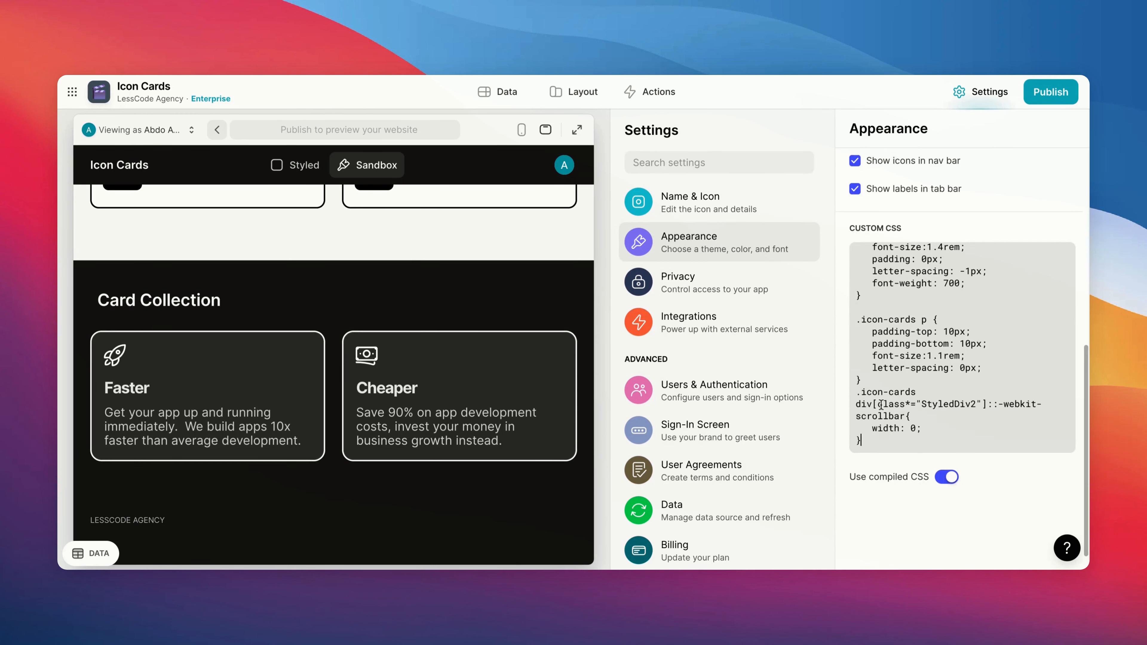
triple_click(887, 428)
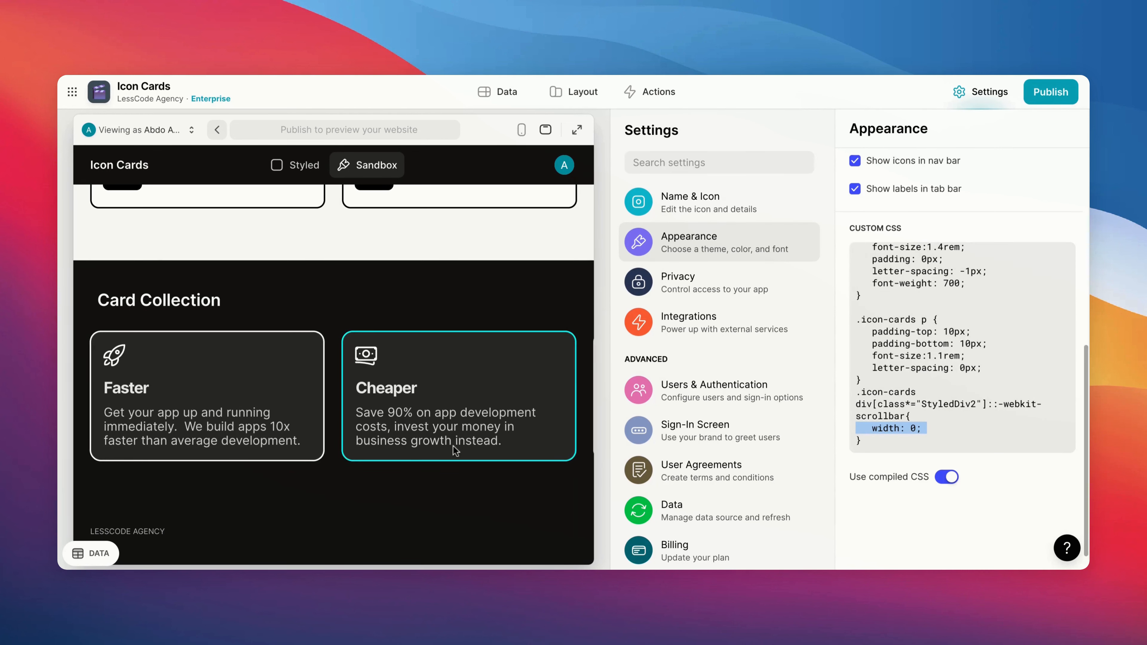
scroll(455, 449, right, 10)
scroll(459, 479, right, 8)
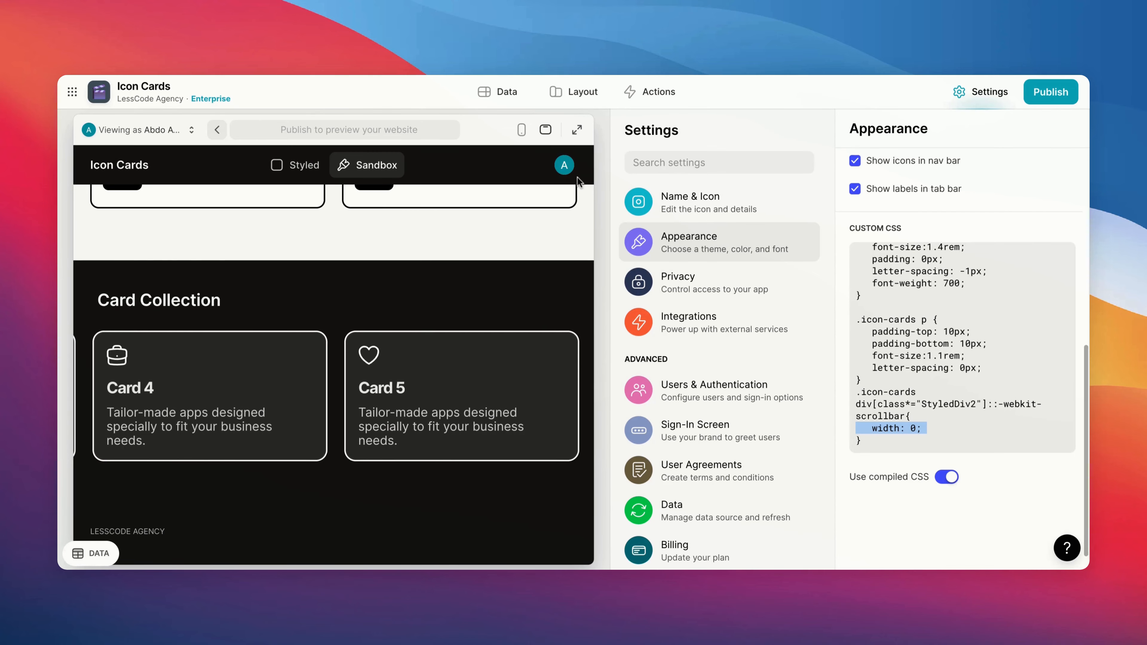
Check the Card Collection's sideways scrolling in the layout editor's desktop and phone previews.
click(574, 92)
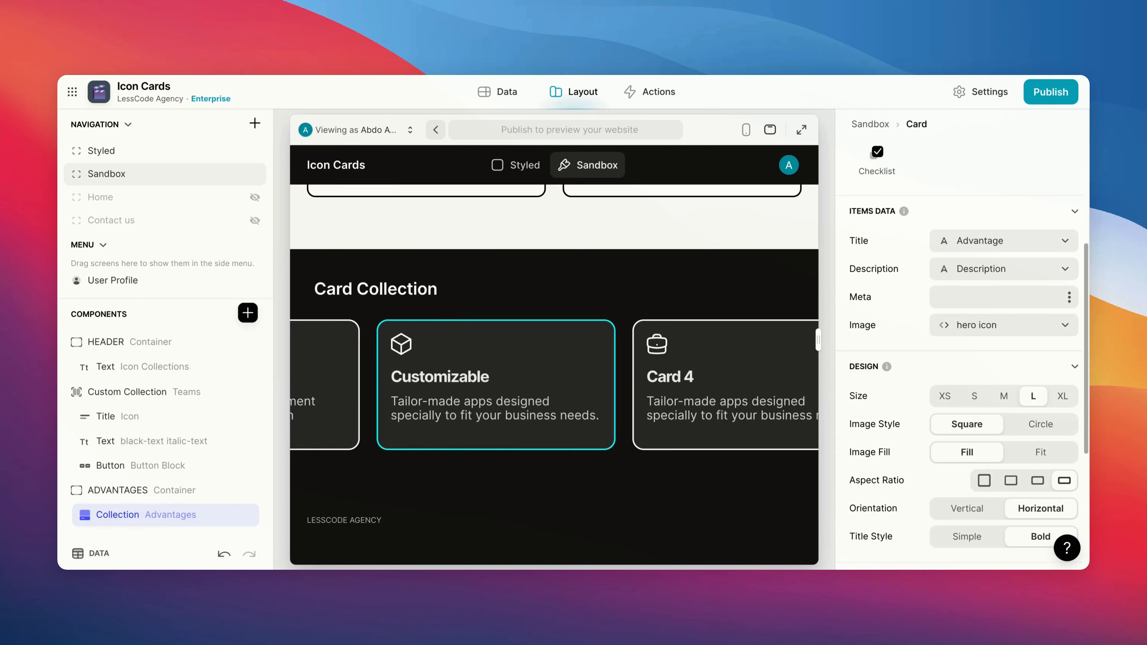
scroll(465, 407, right, 4)
scroll(619, 341, right, 4)
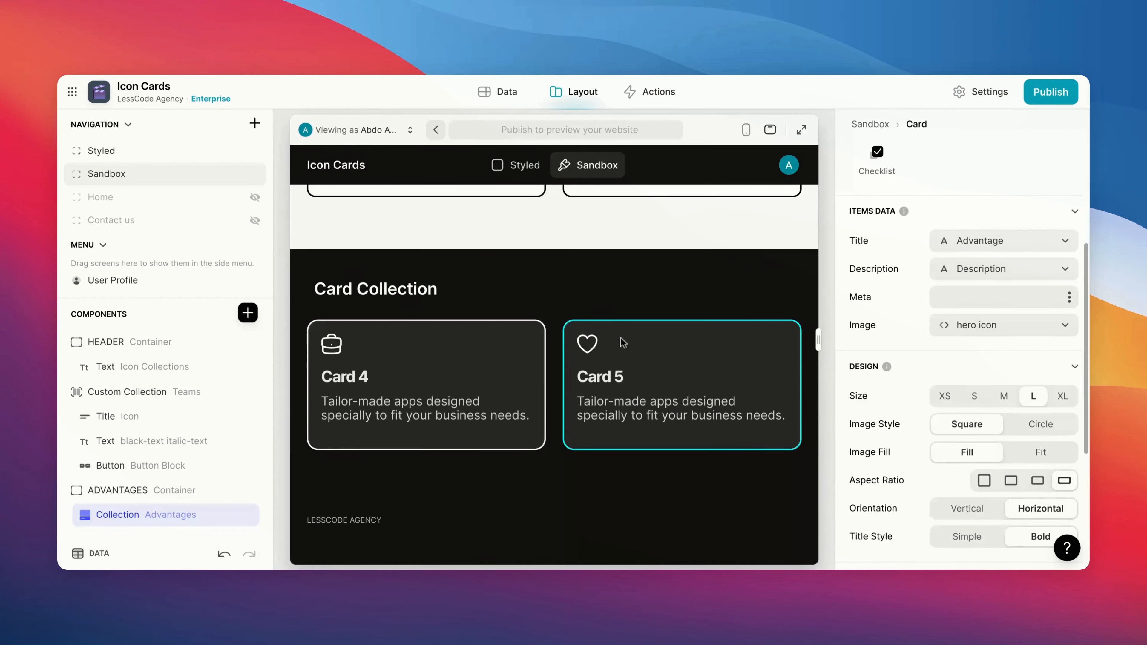
scroll(620, 341, left, 12)
click(746, 129)
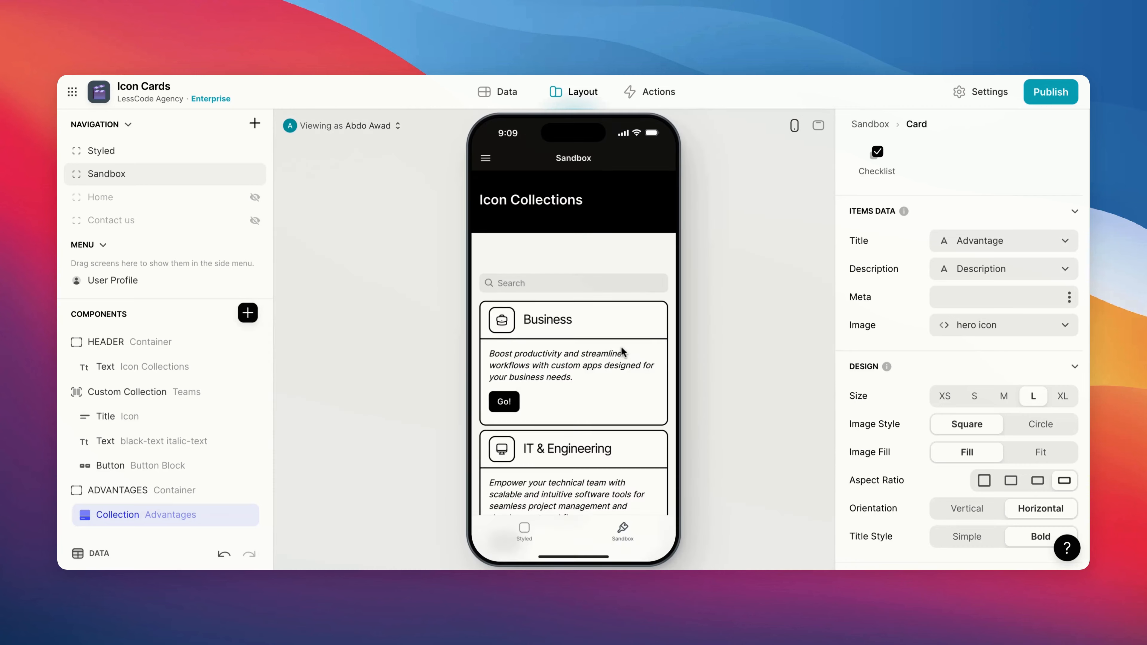
scroll(623, 352, down, 10)
scroll(630, 366, right, 6)
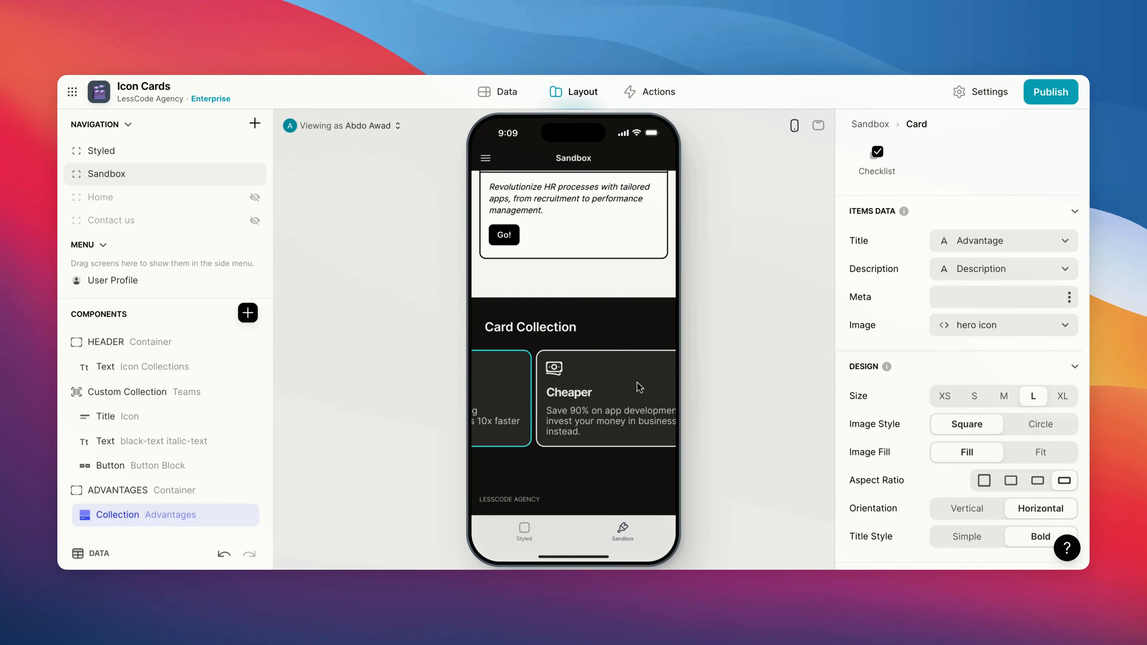
scroll(633, 388, left, 6)
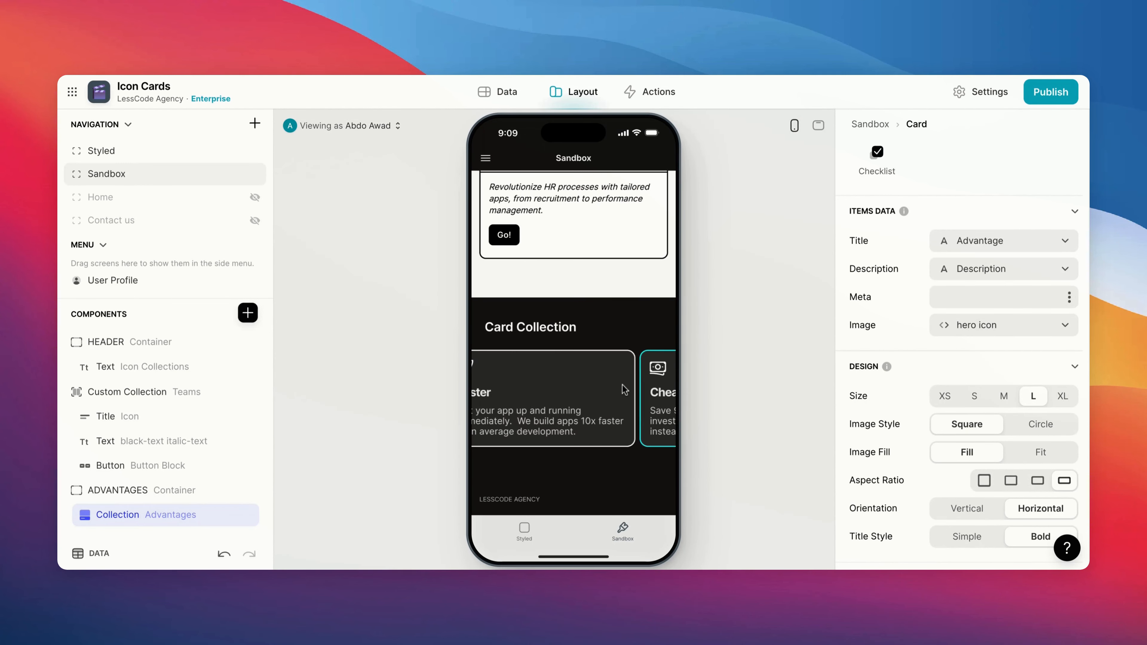
Set the Advantages collection's card size to M and check the cards in the phone preview.
click(1004, 396)
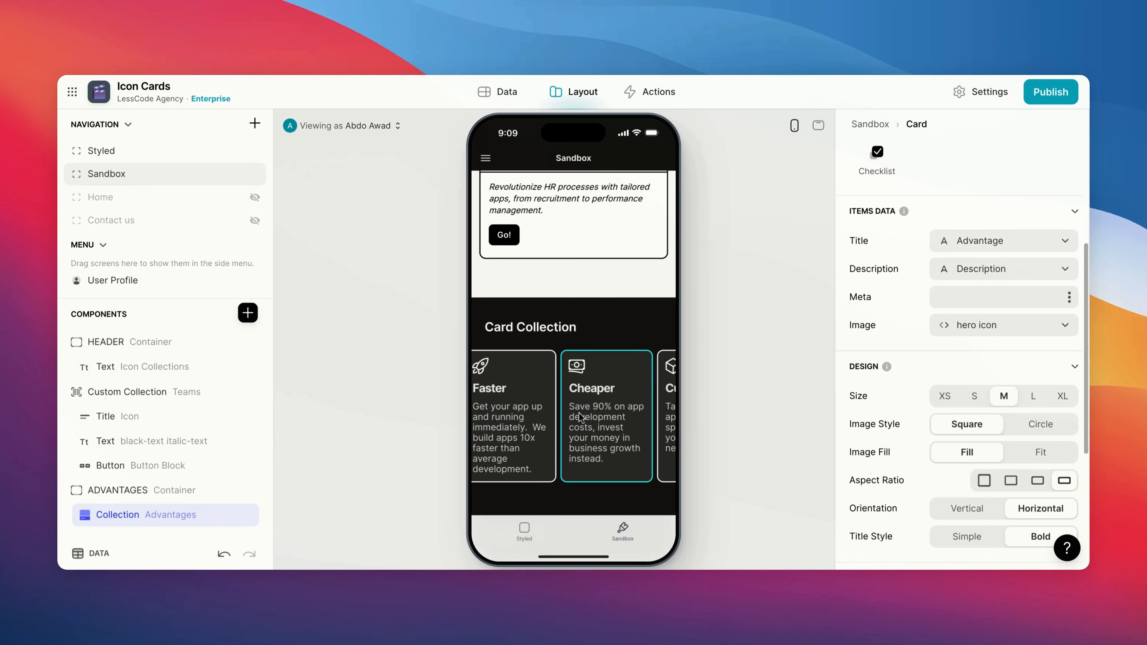
scroll(580, 418, right, 2)
scroll(580, 418, left, 3)
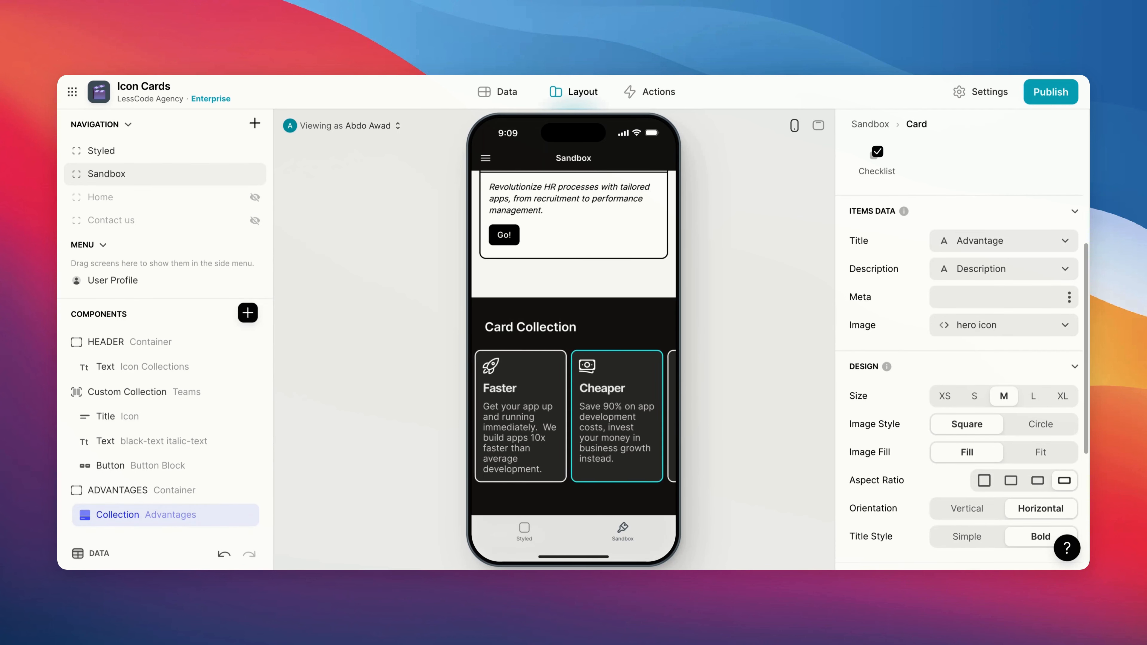
scroll(573, 416, right, 2)
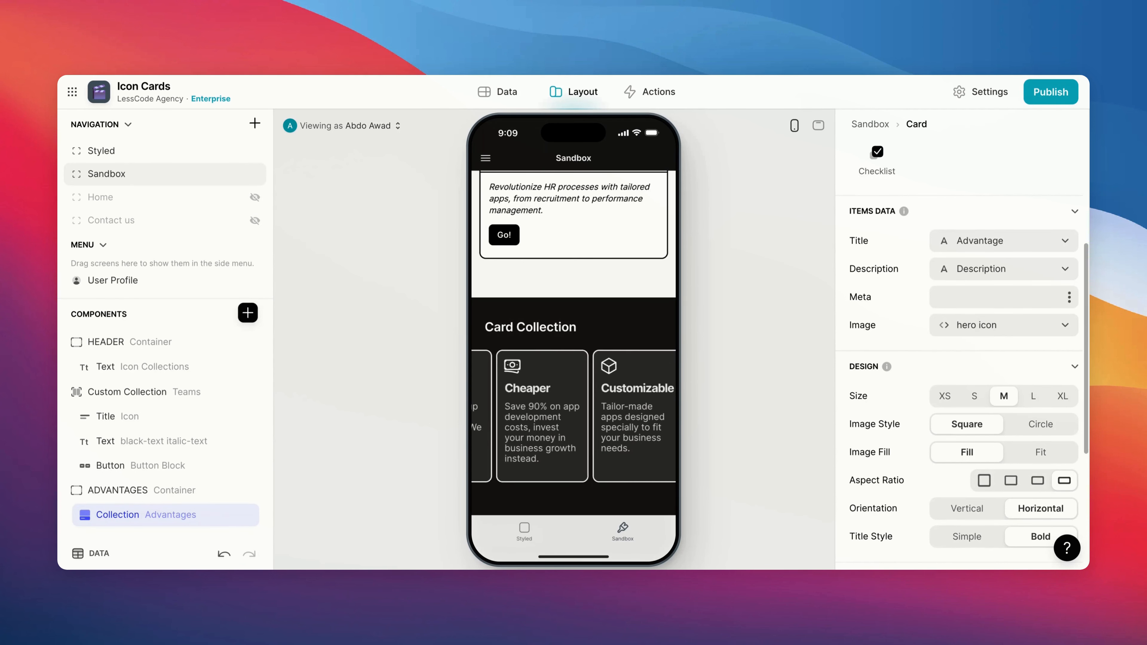